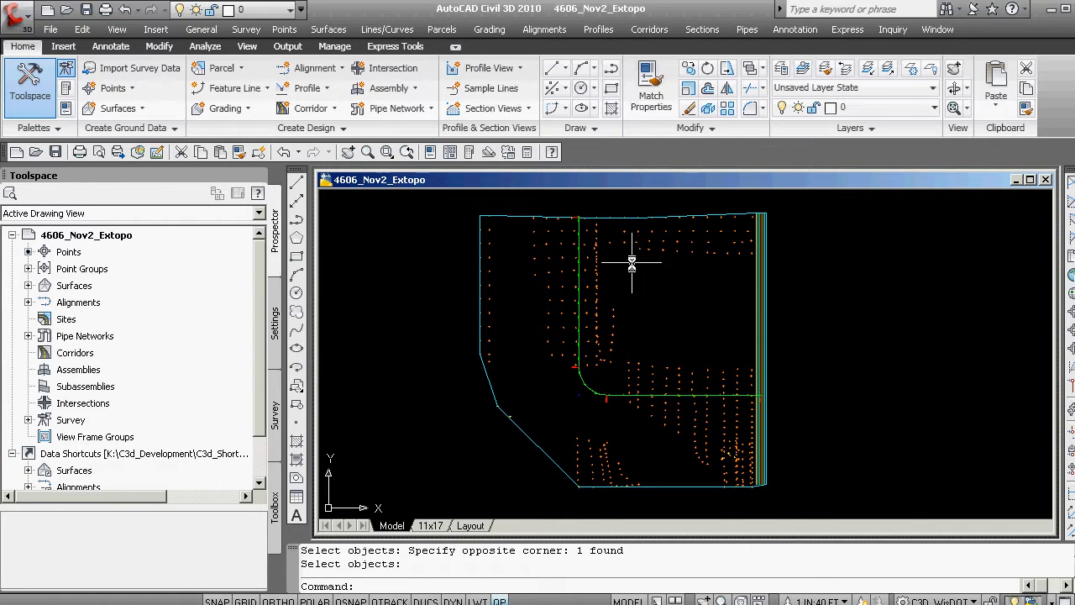
Set the style of the 4606_Nov2_Extopo surface to EX Contours 2' Major:0.5' Minor
click(648, 220)
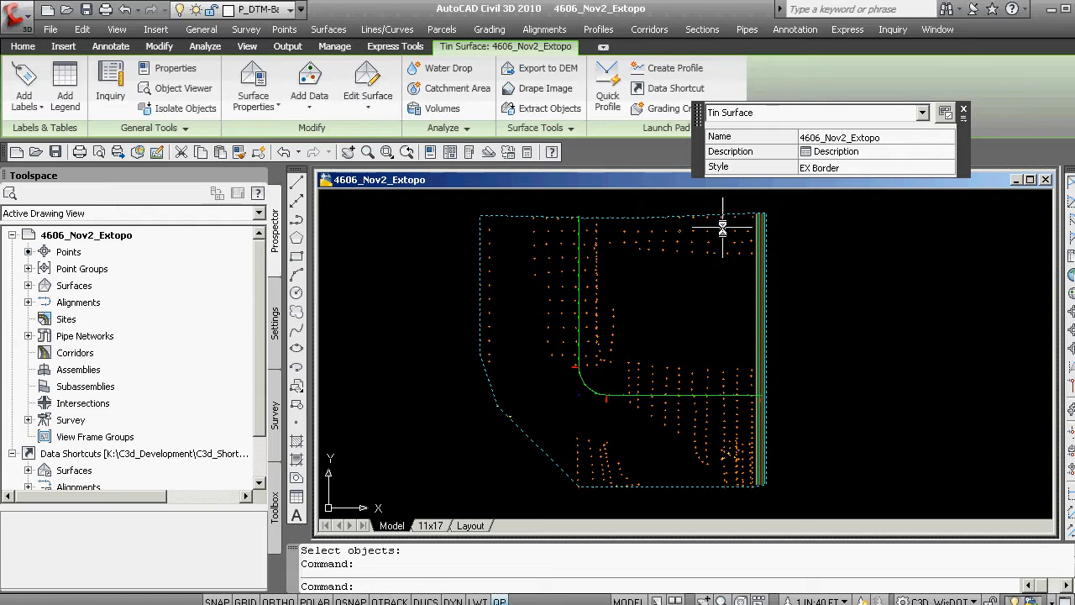
click(846, 166)
click(945, 166)
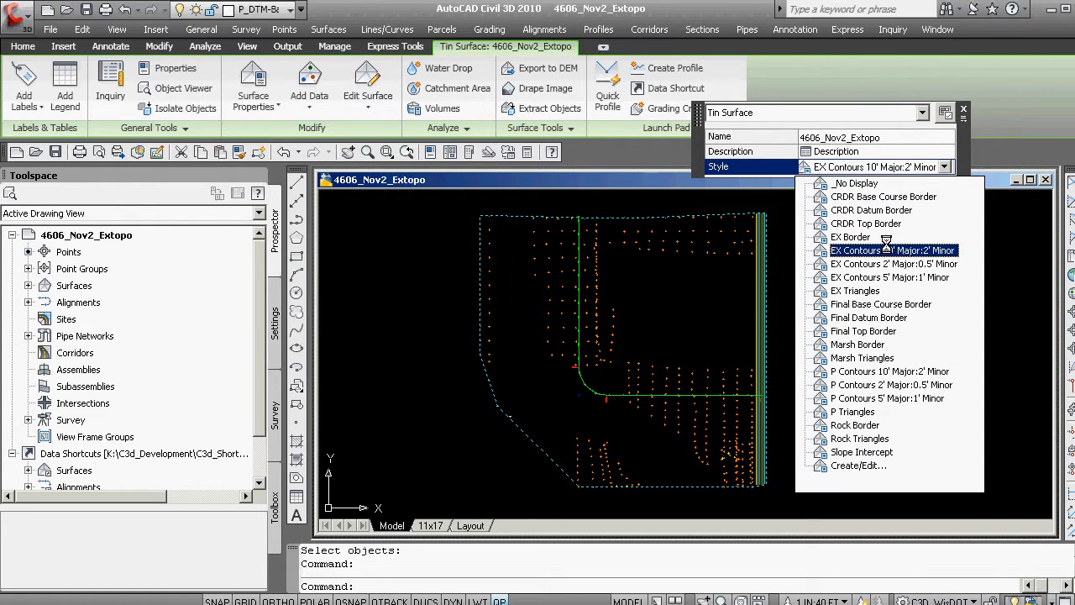
click(891, 264)
key(Escape)
key(Escape)
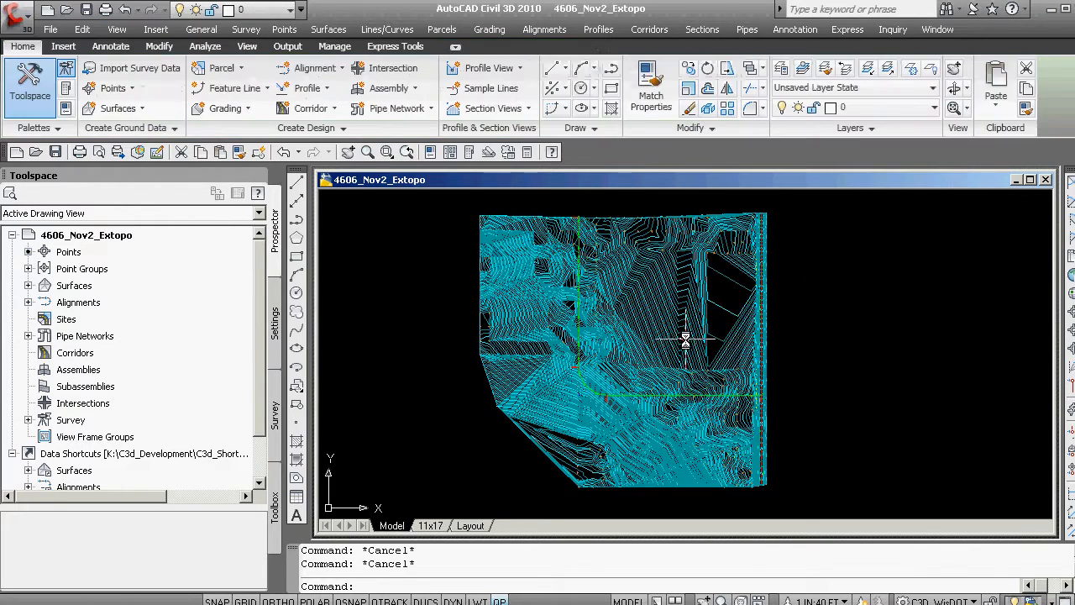
Draw a line about 141 ft long southward from the nearest point on a contour in the sparse area west of the road
scroll(720, 336, up, 5)
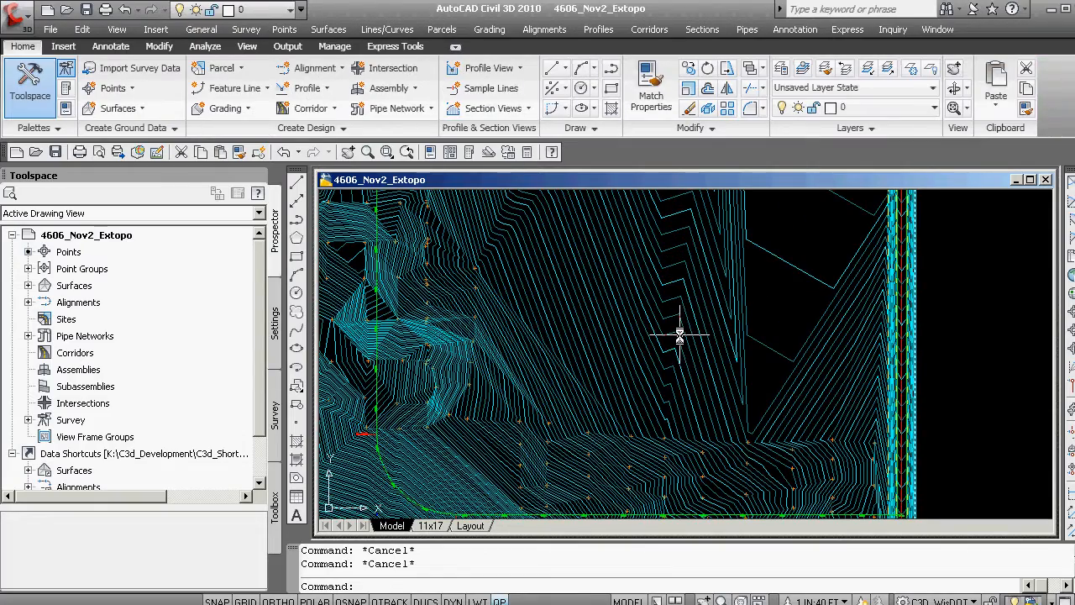
click(681, 334)
key(Escape)
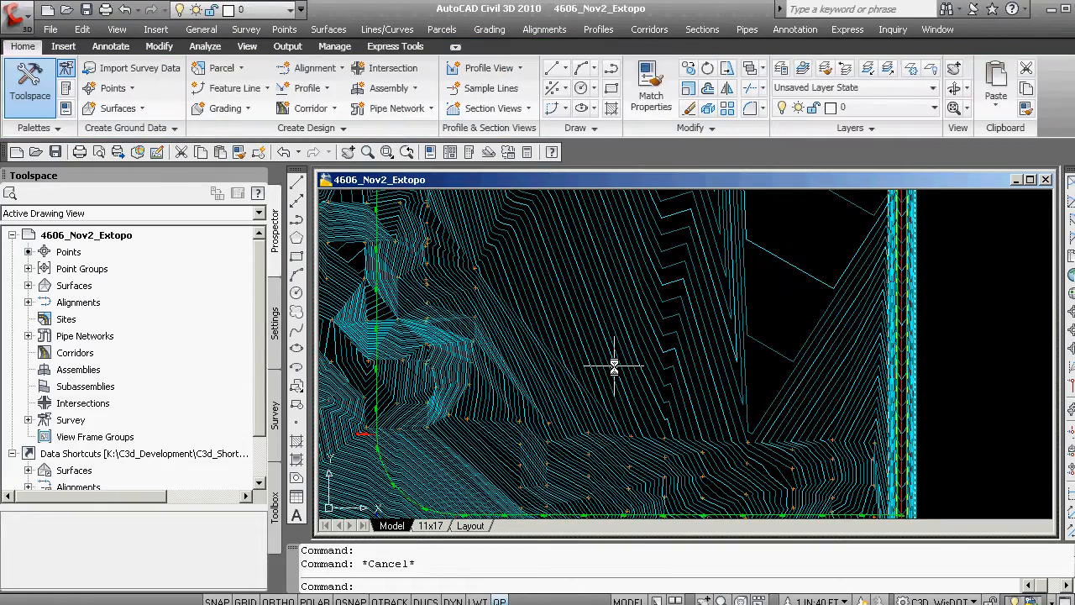
text(1)
text(ine)
key(Return)
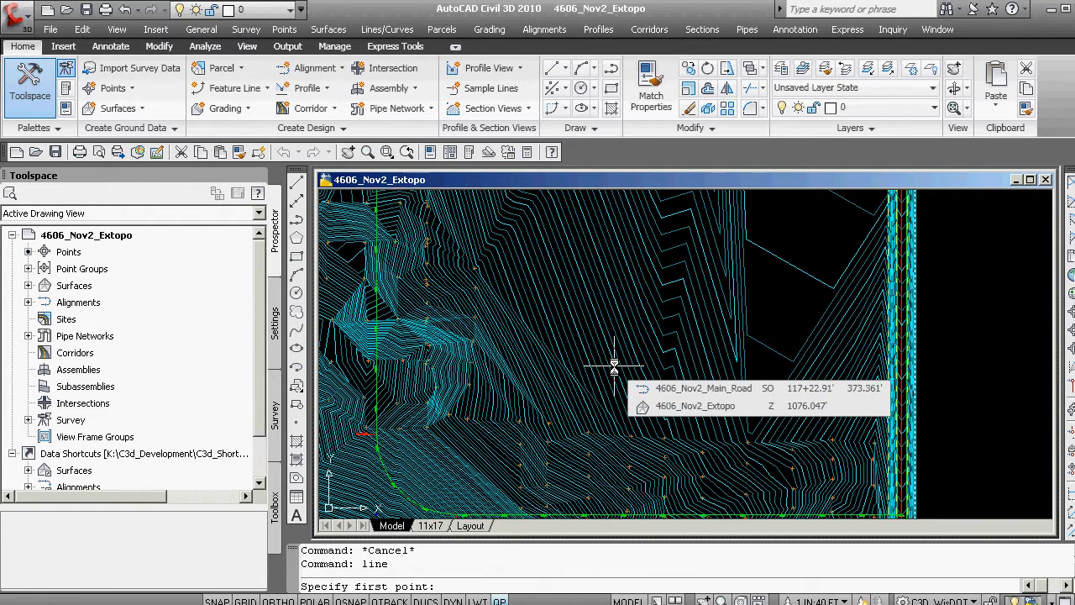
text(near)
key(Return)
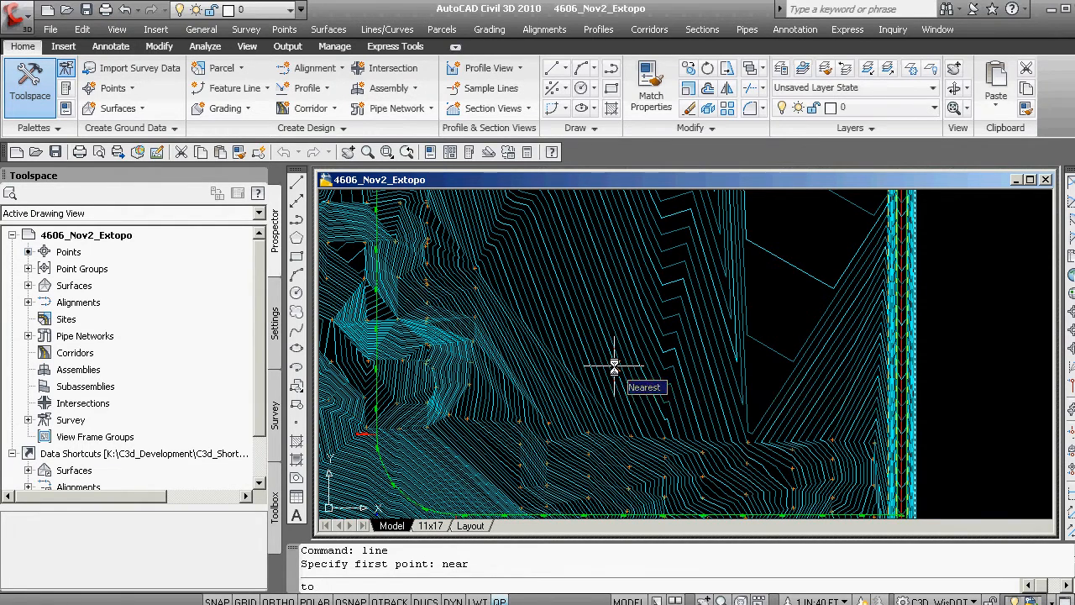
click(791, 269)
click(792, 317)
key(Return)
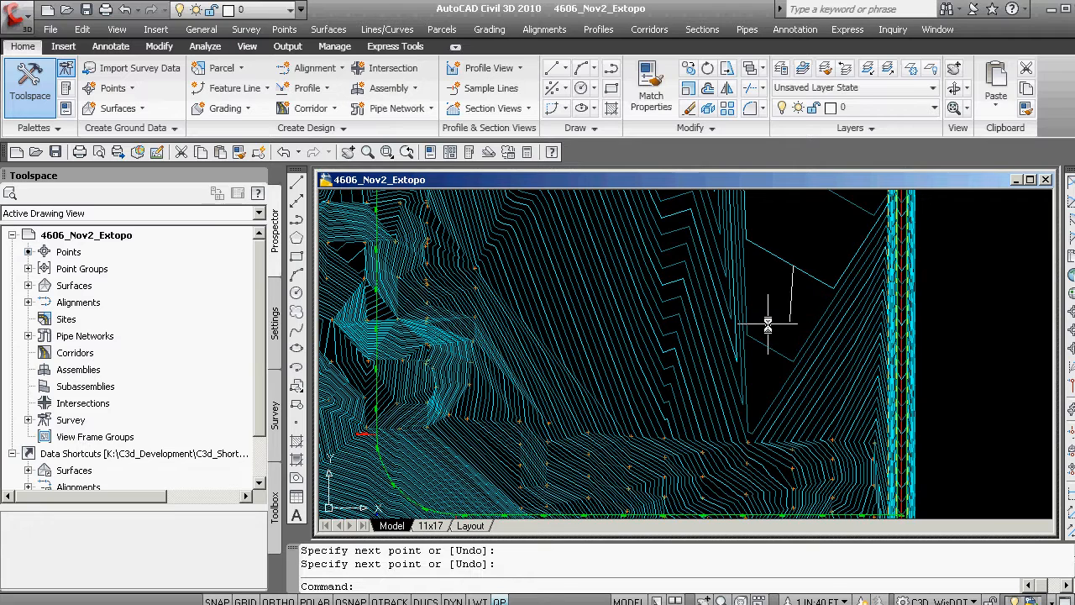
List the properties of the last drawn line and close the text listing
text(list)
key(Return)
text(la)
key(Return)
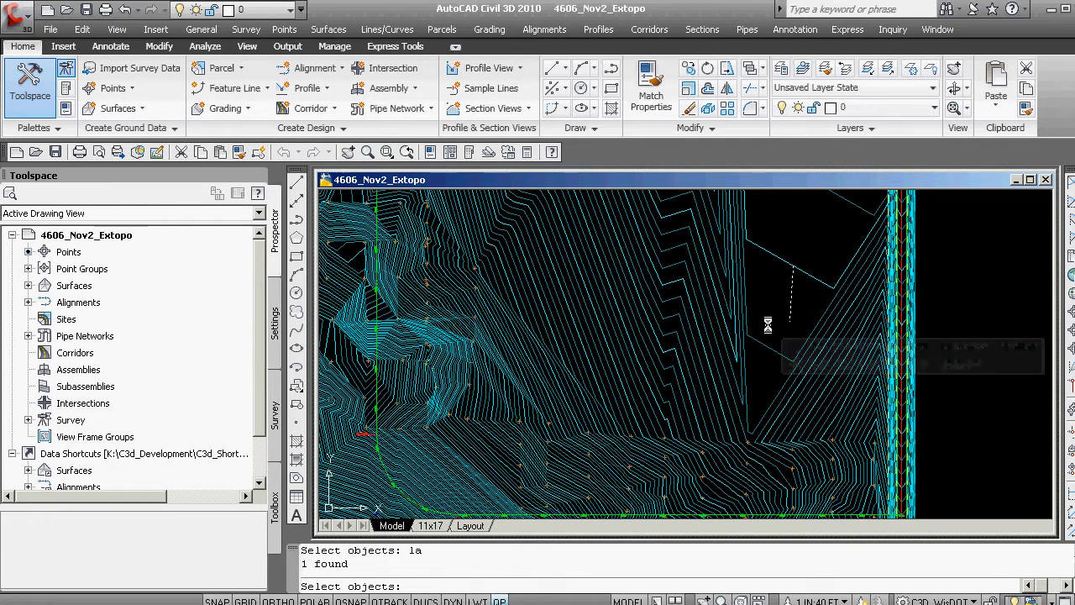
key(Return)
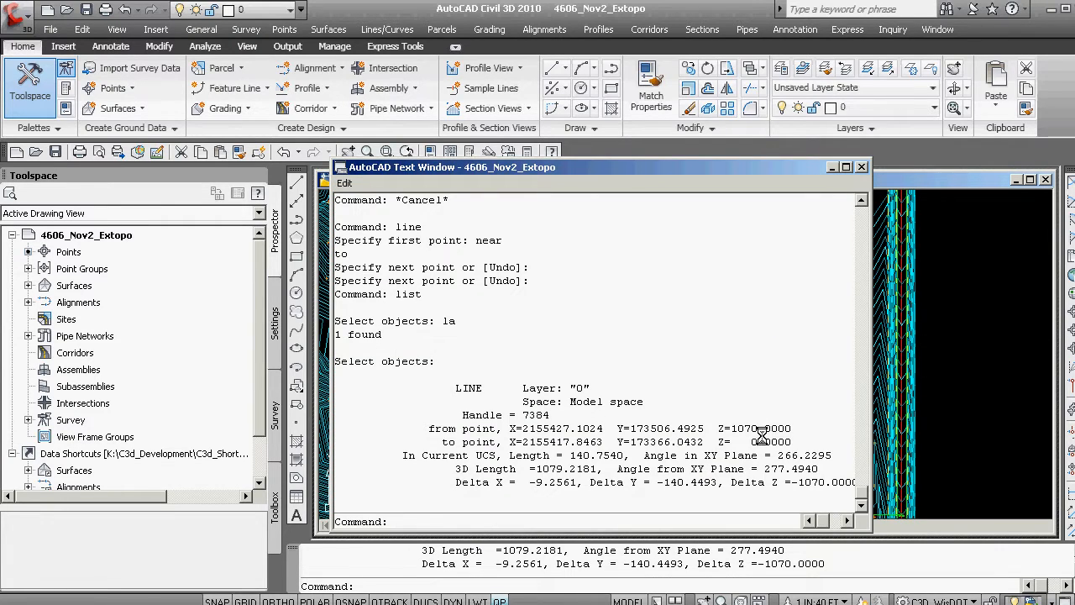
click(857, 166)
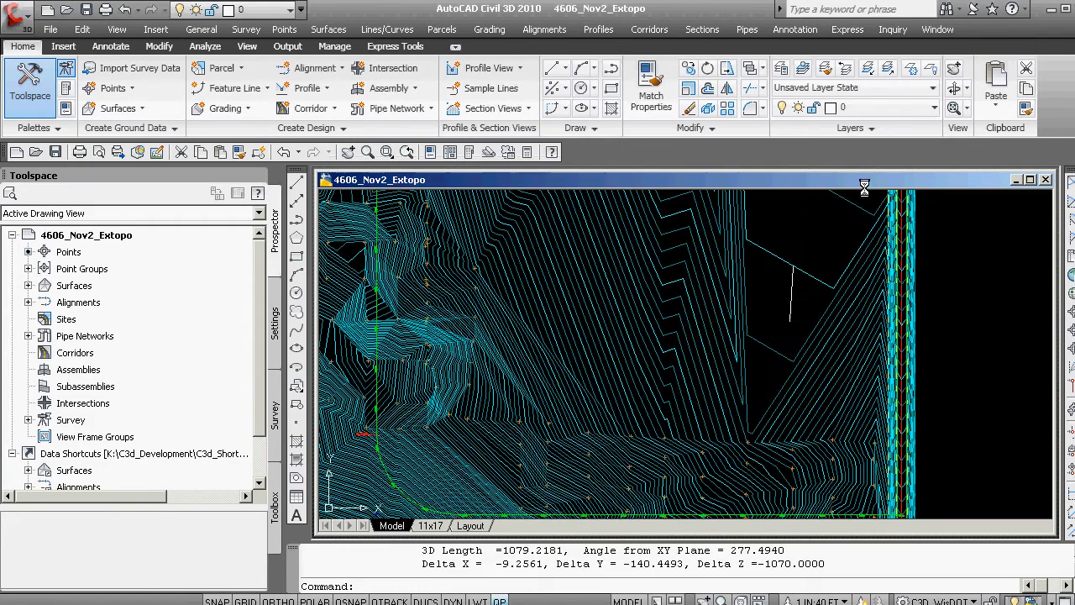
Erase the short line drawn off the contour
key(Escape)
scroll(681, 330, down, 5)
scroll(681, 330, up, 1)
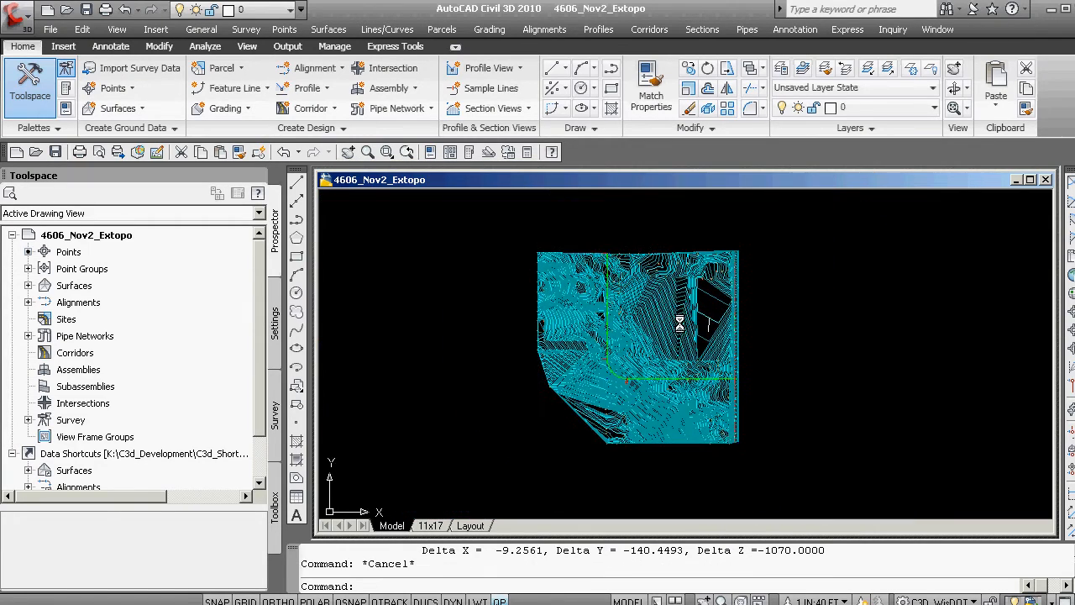
scroll(702, 294, up, 2)
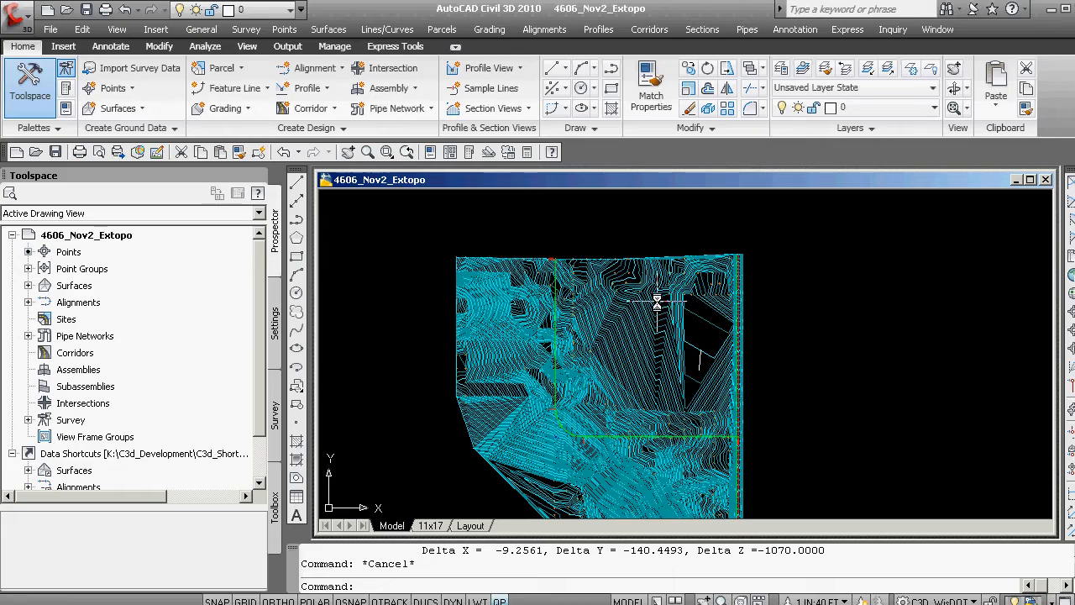
text(e)
key(Return)
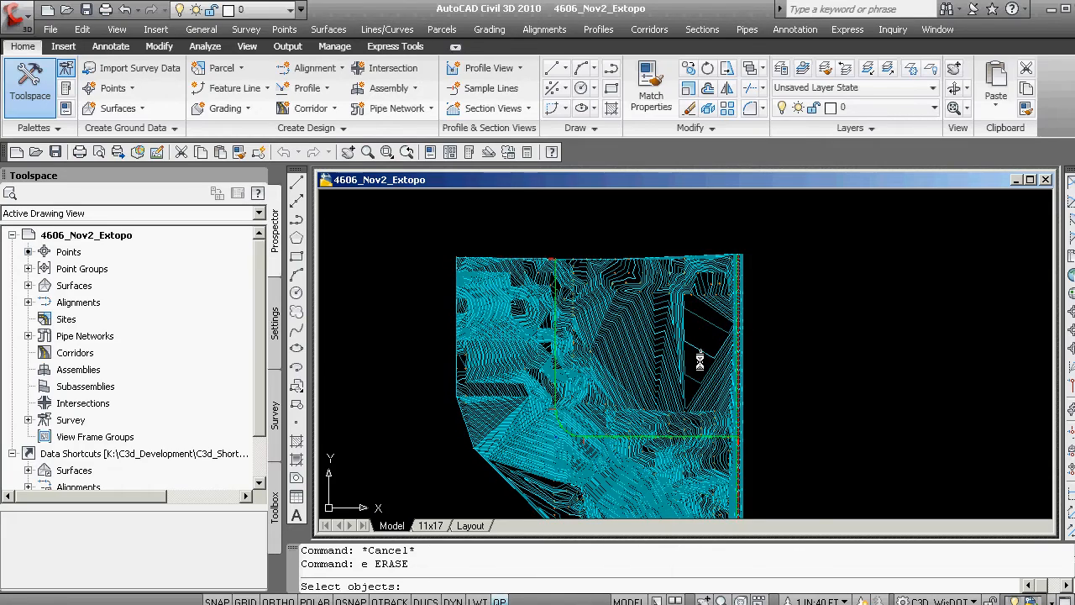
click(700, 361)
scroll(639, 273, up, 5)
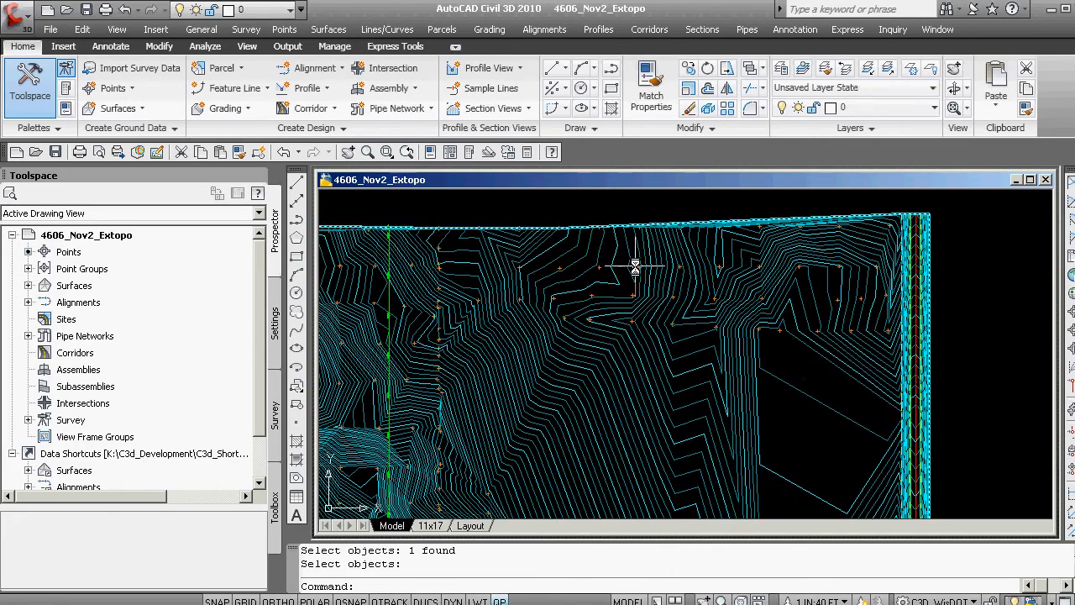
Set the 4606_Nov2_Extopo surface style back to EX Border
key(Escape)
click(574, 227)
click(862, 176)
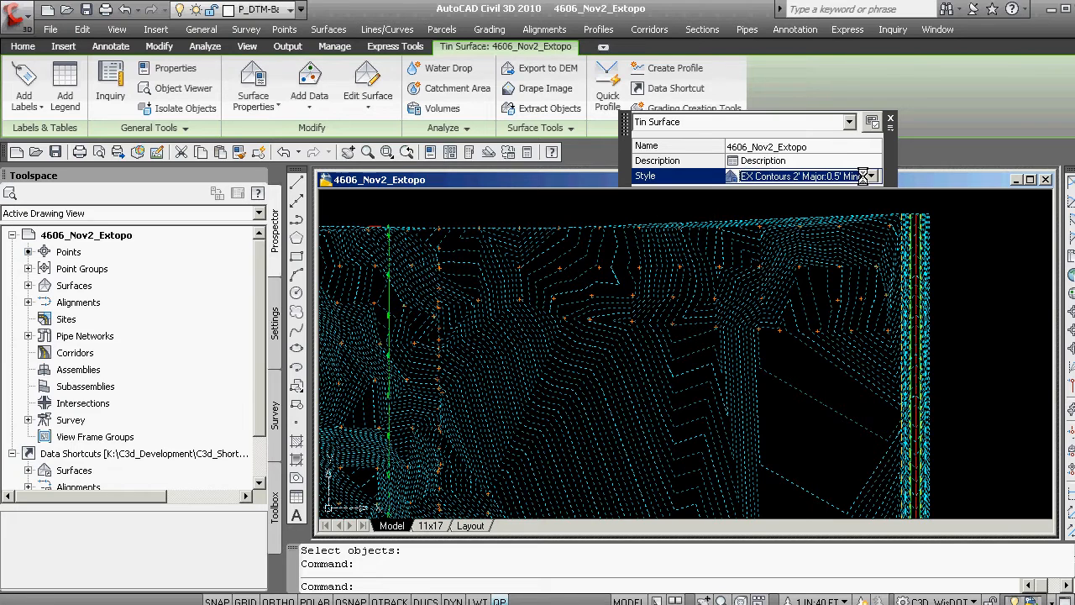
click(865, 176)
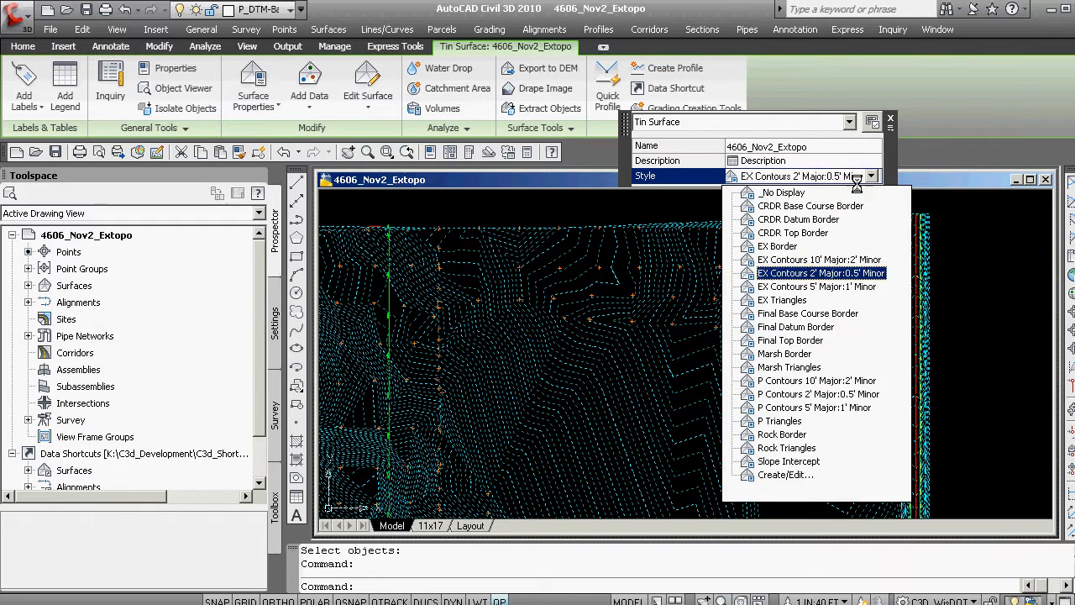
click(794, 246)
key(Escape)
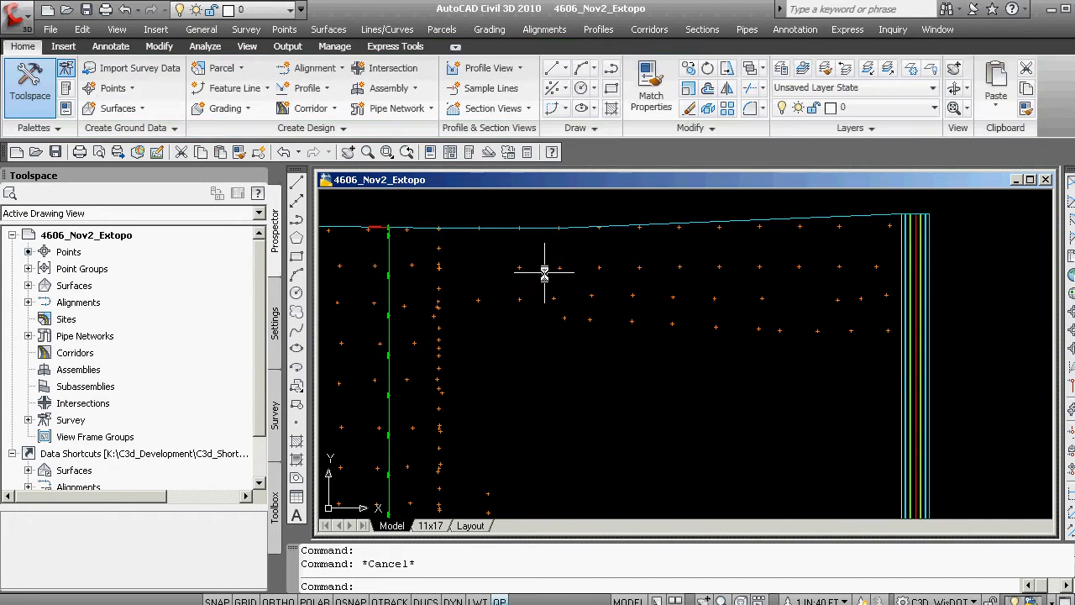
Examine the surface boundary, the survey points and the parallel road lines along the east edge, especially their northern end
scroll(605, 290, down, 1)
scroll(782, 293, up, 4)
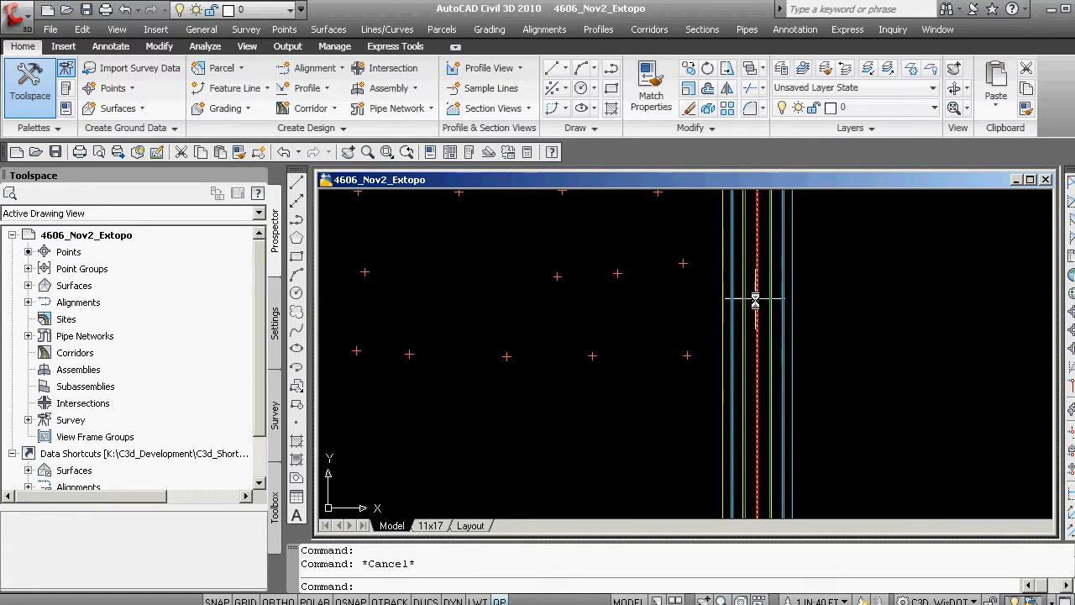
scroll(756, 306, down, 5)
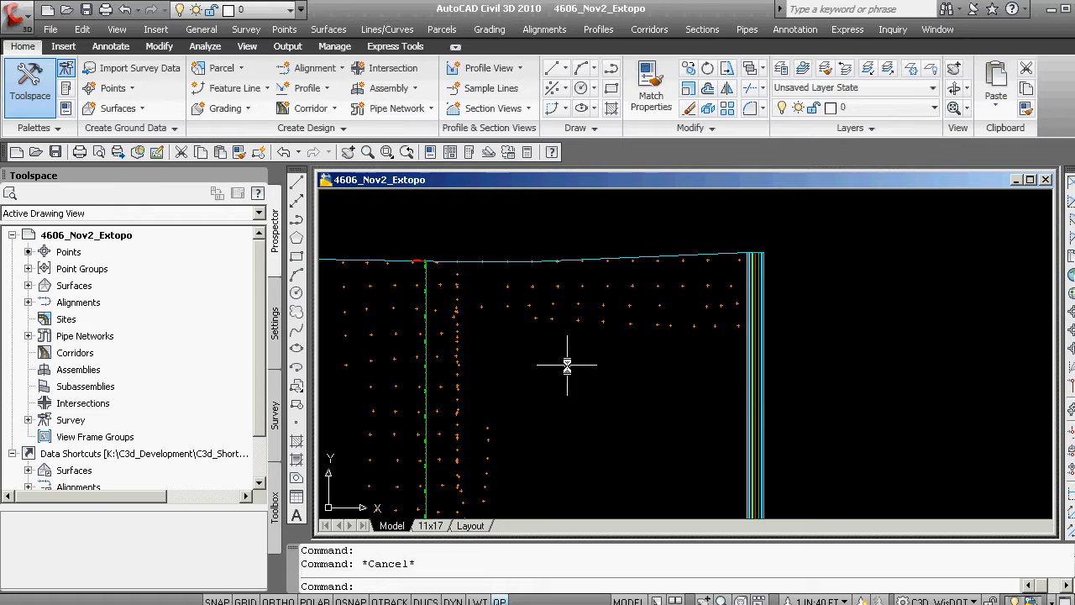
scroll(574, 363, down, 2)
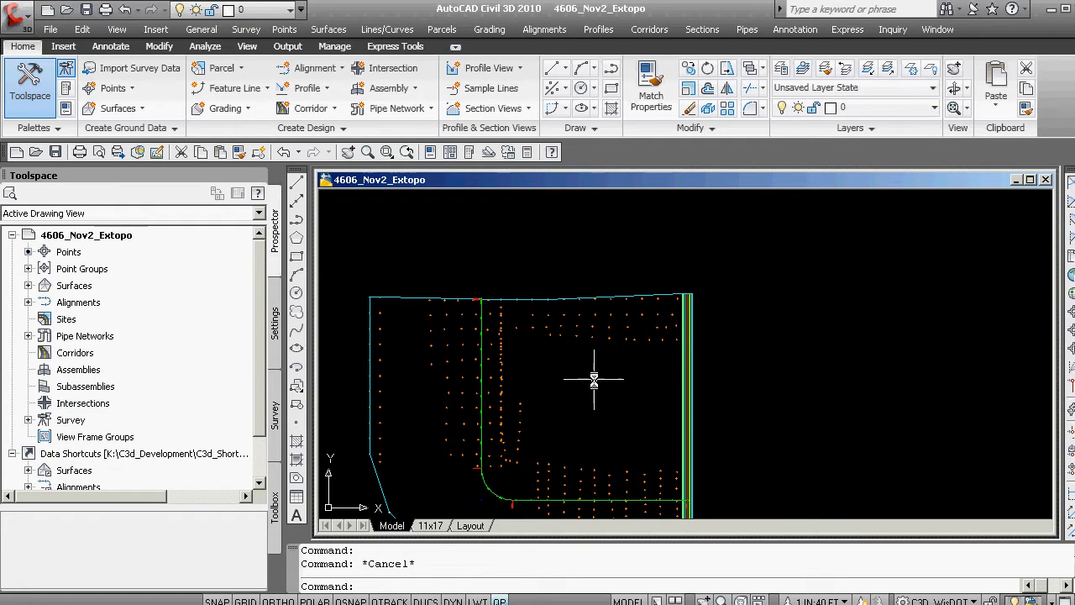
scroll(555, 373, down, 2)
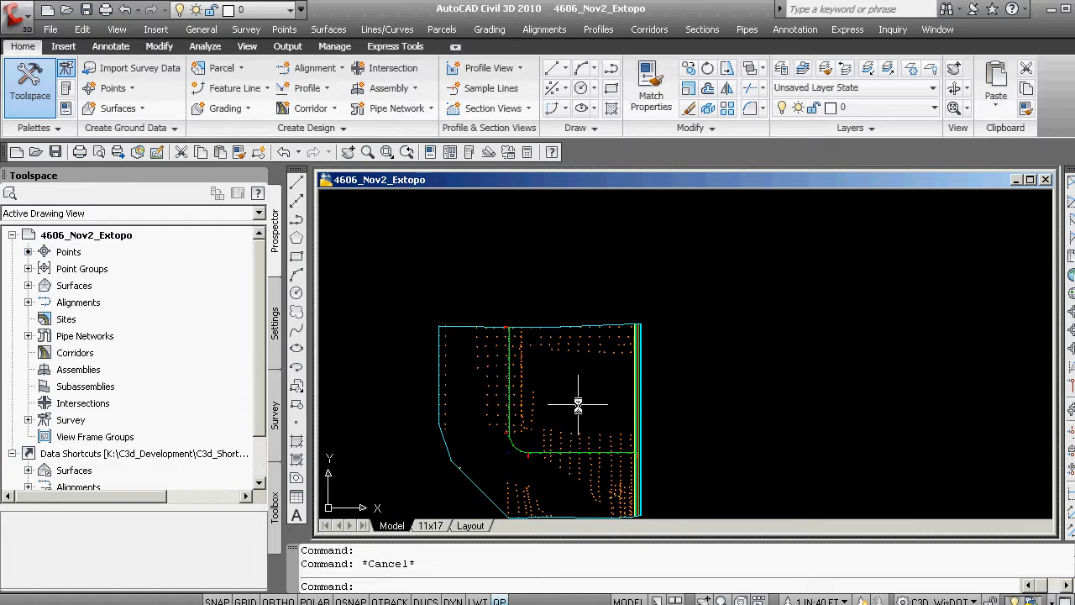
middle_drag(579, 420, 593, 374)
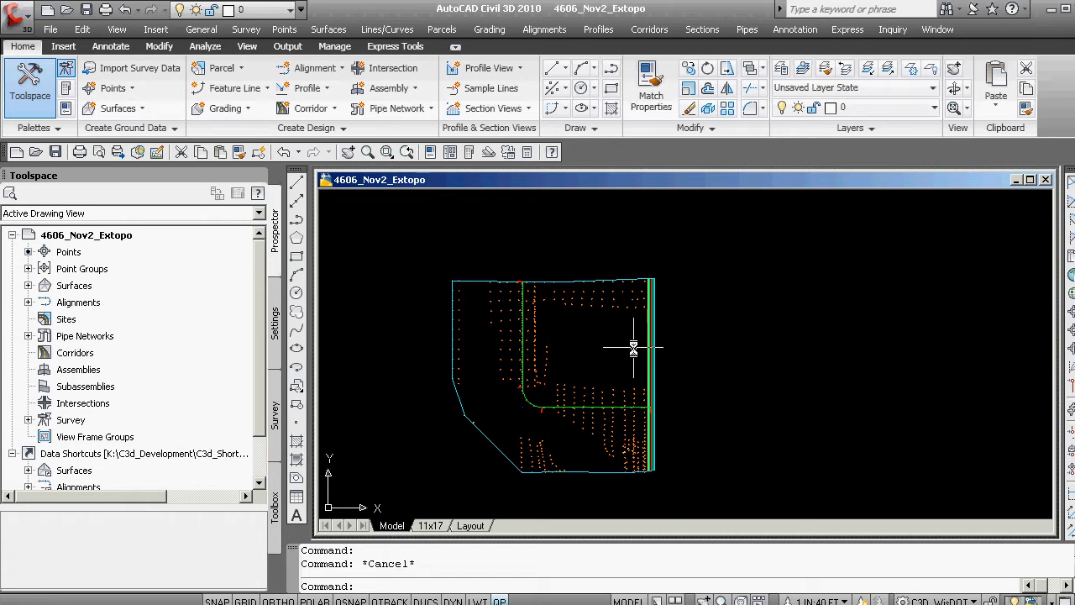
scroll(657, 290, up, 6)
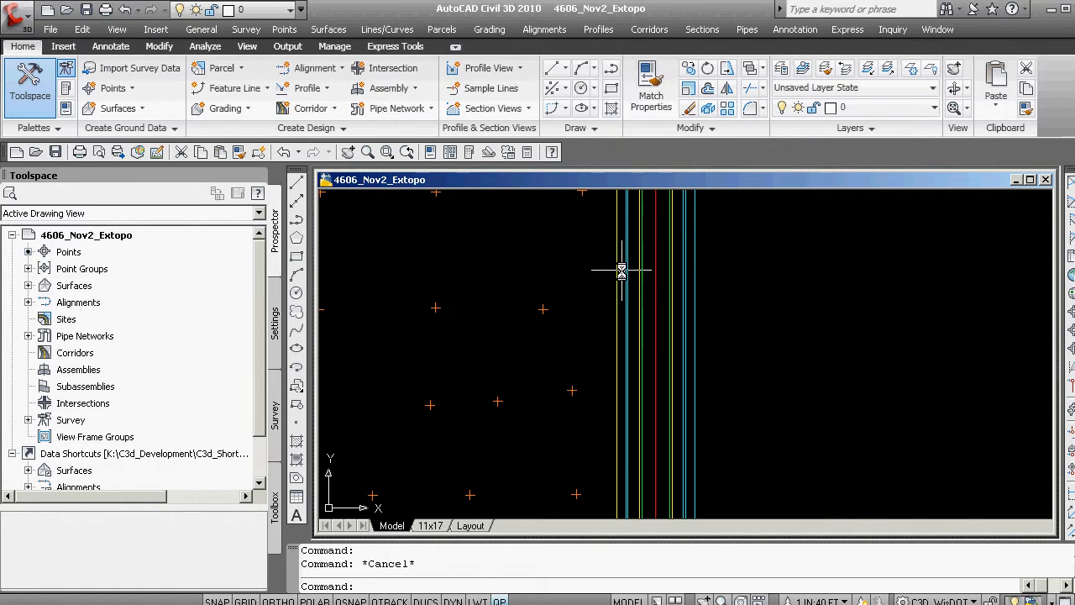
scroll(651, 248, down, 4)
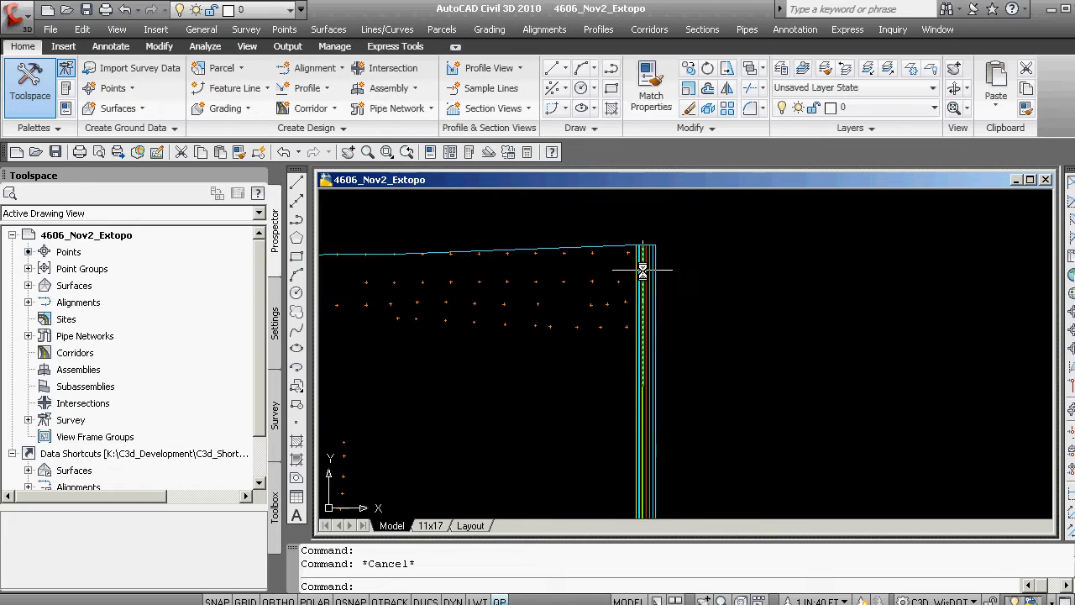
middle_drag(651, 248, 708, 336)
scroll(708, 331, up, 2)
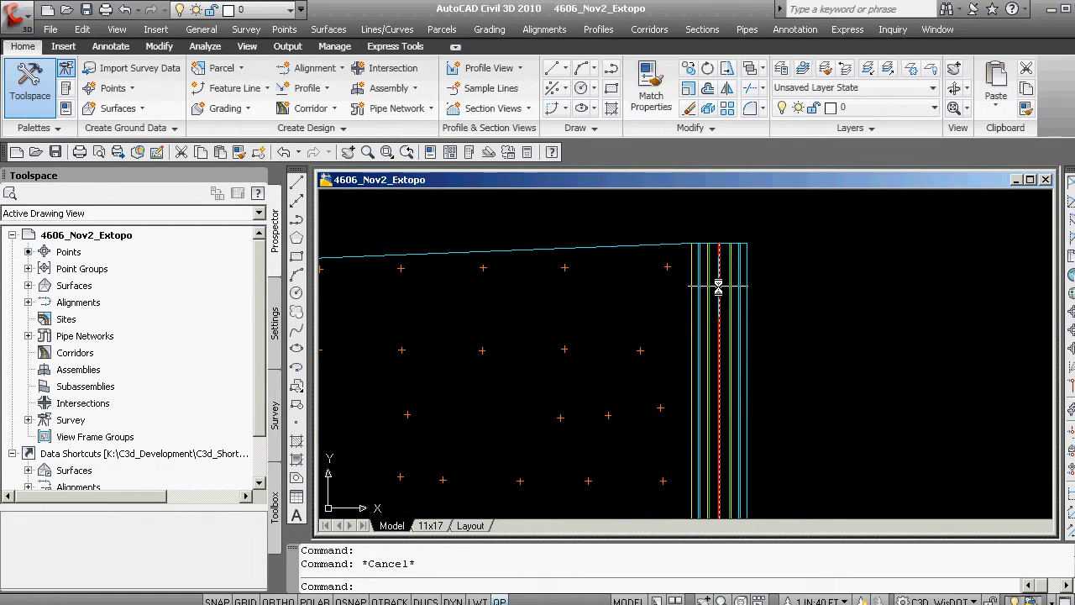
scroll(718, 288, down, 3)
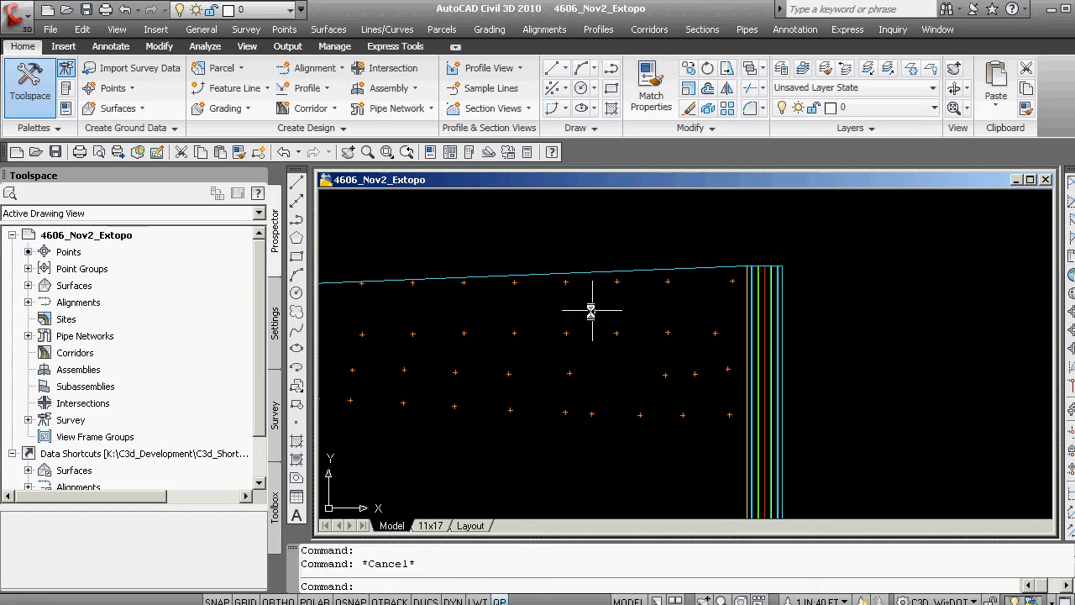
Start a polyline snapped to the northern endpoint of the red centerline among the parallel road lines
text(pline)
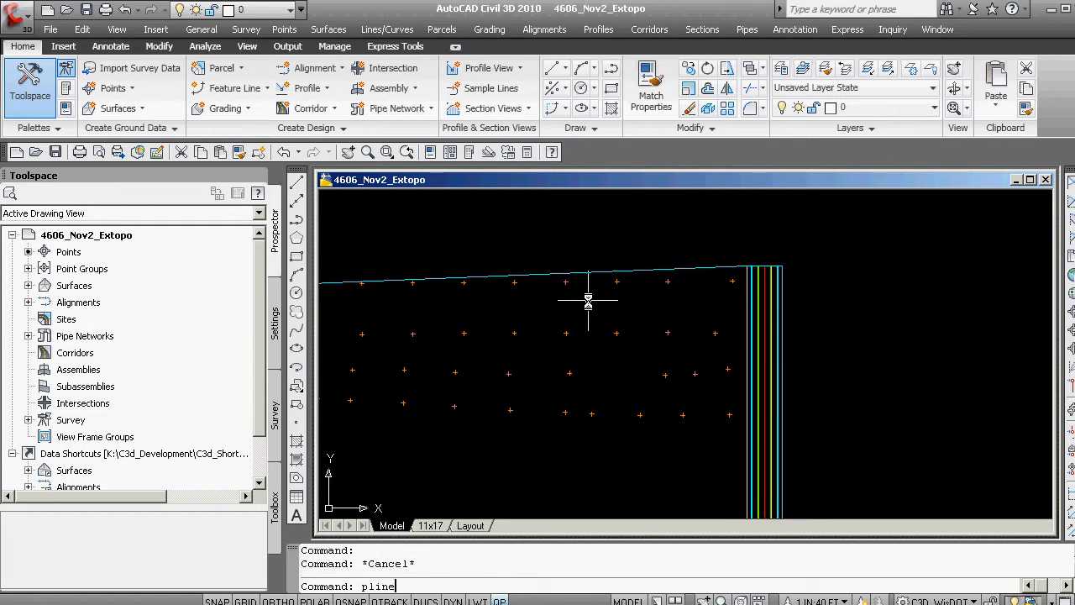
key(Return)
text(end)
key(Return)
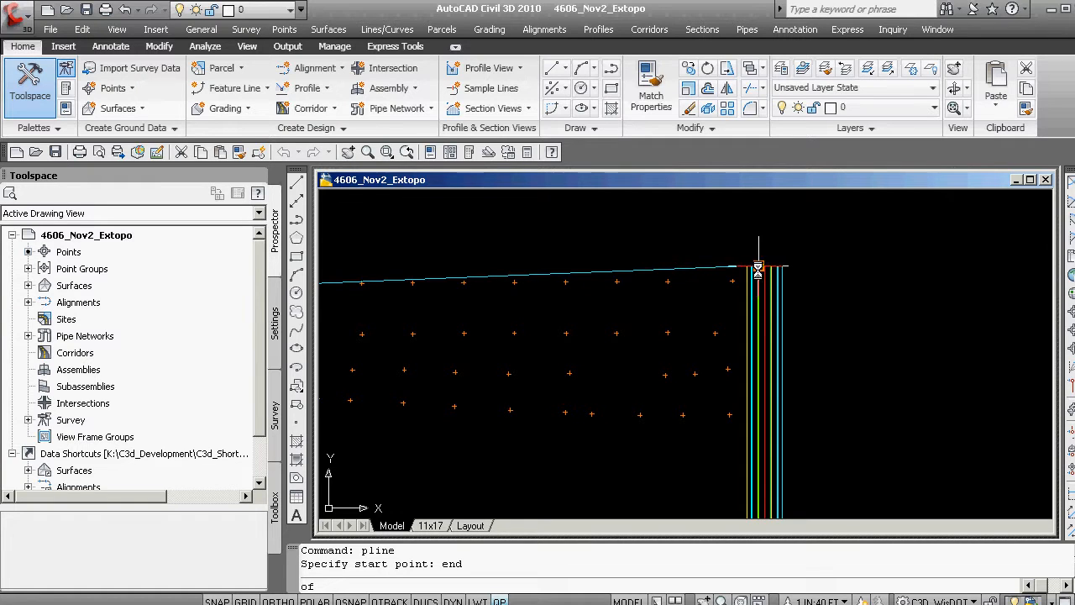
scroll(765, 271, up, 3)
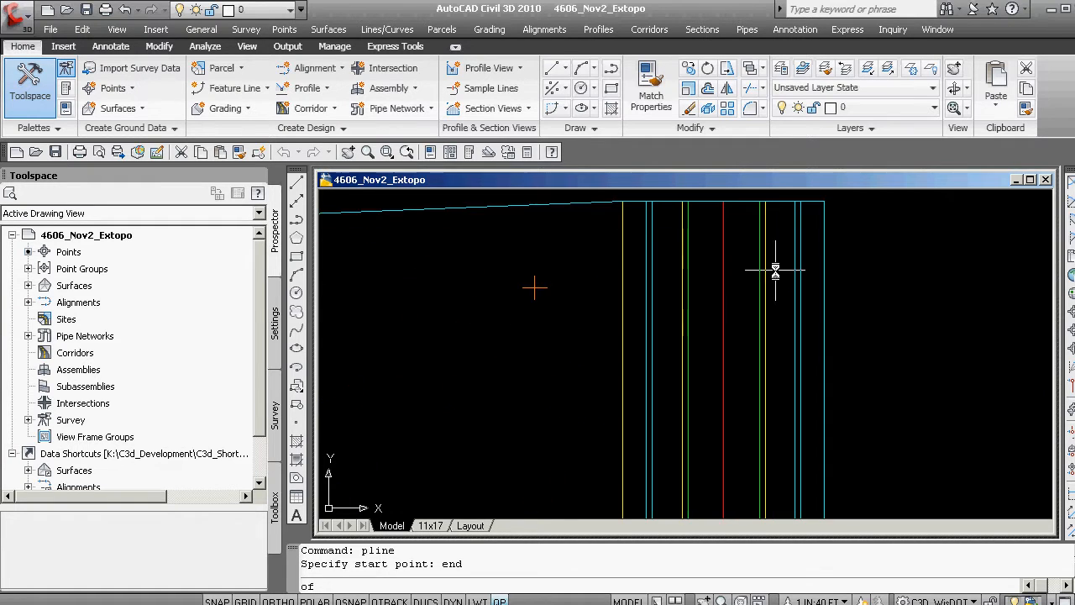
click(721, 205)
scroll(728, 266, down, 5)
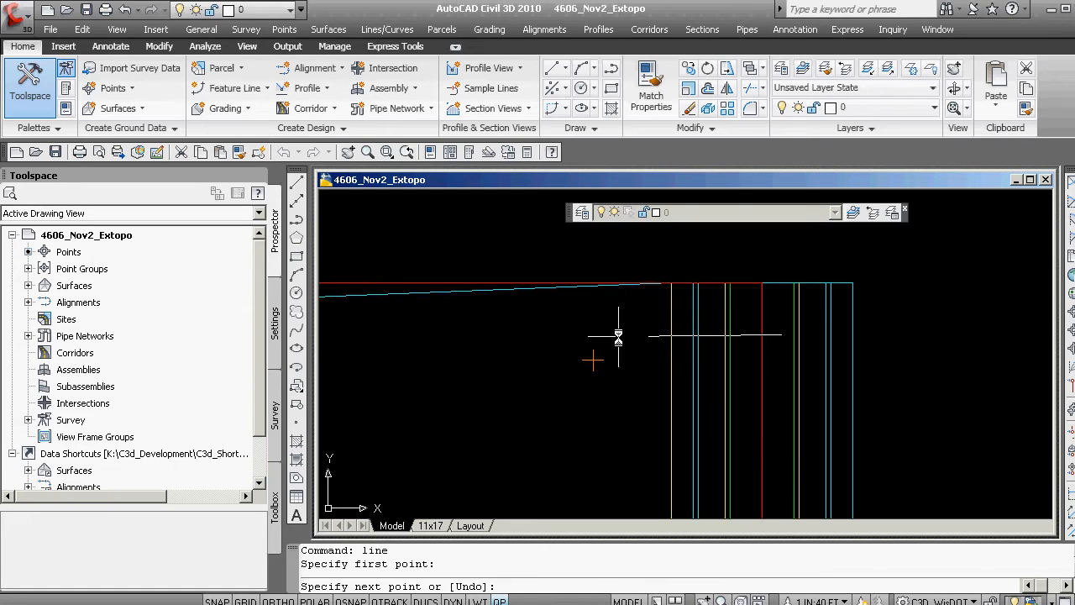
mouse_move(575, 358)
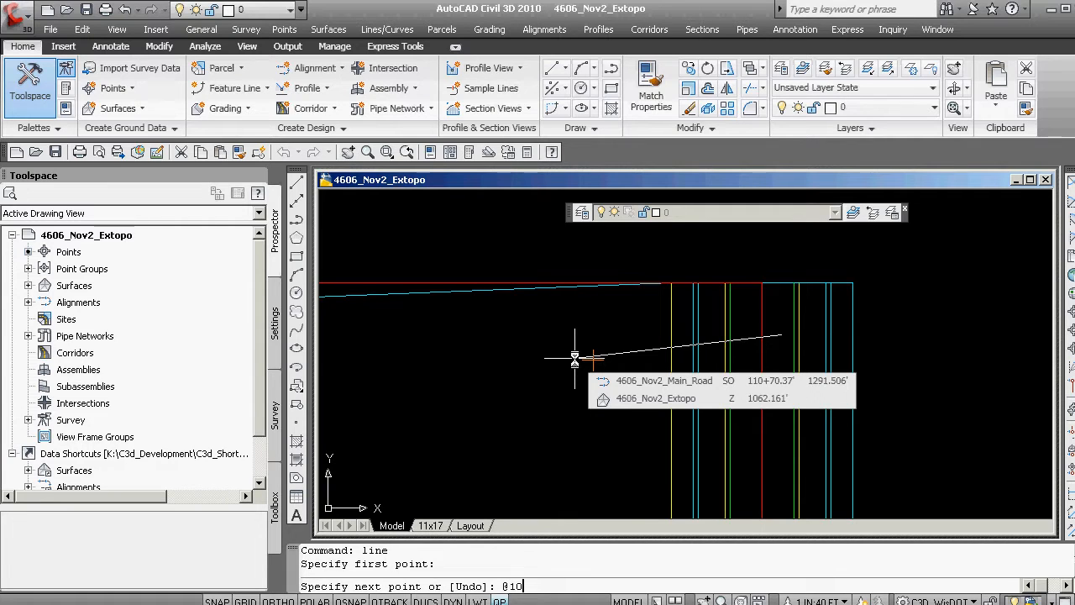
key(Return)
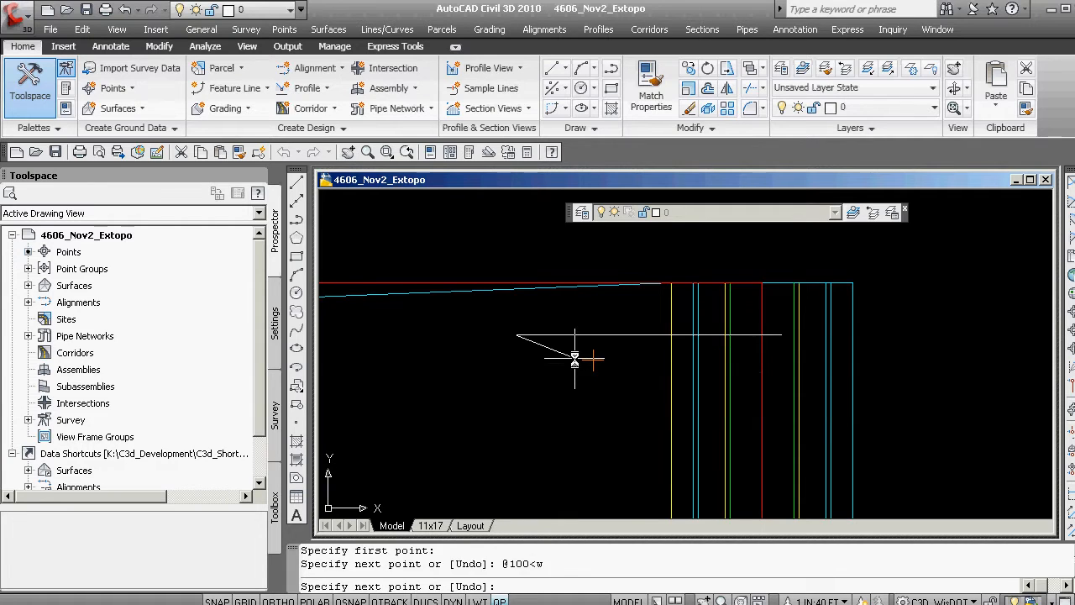
key(Return)
Trim the part of the horizontal line extending west of the road's westernmost edge line
text(trim)
key(Return)
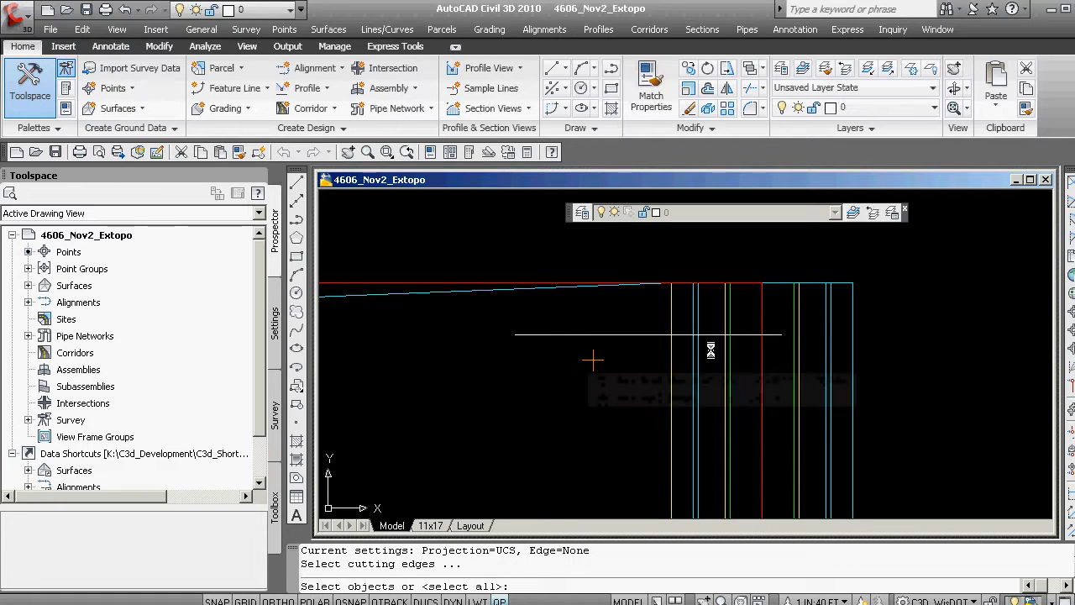
click(672, 356)
key(Return)
click(648, 335)
key(Return)
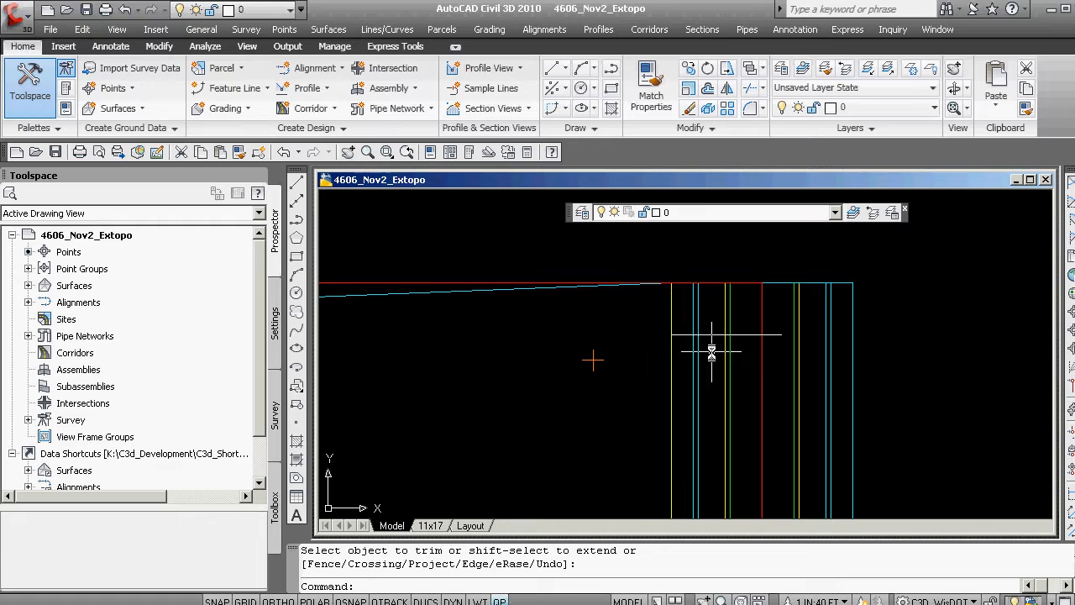
Trim the horizontal line's portion west of the eastern yellow line of the pair beside the red centerline
text(ex)
key(Escape)
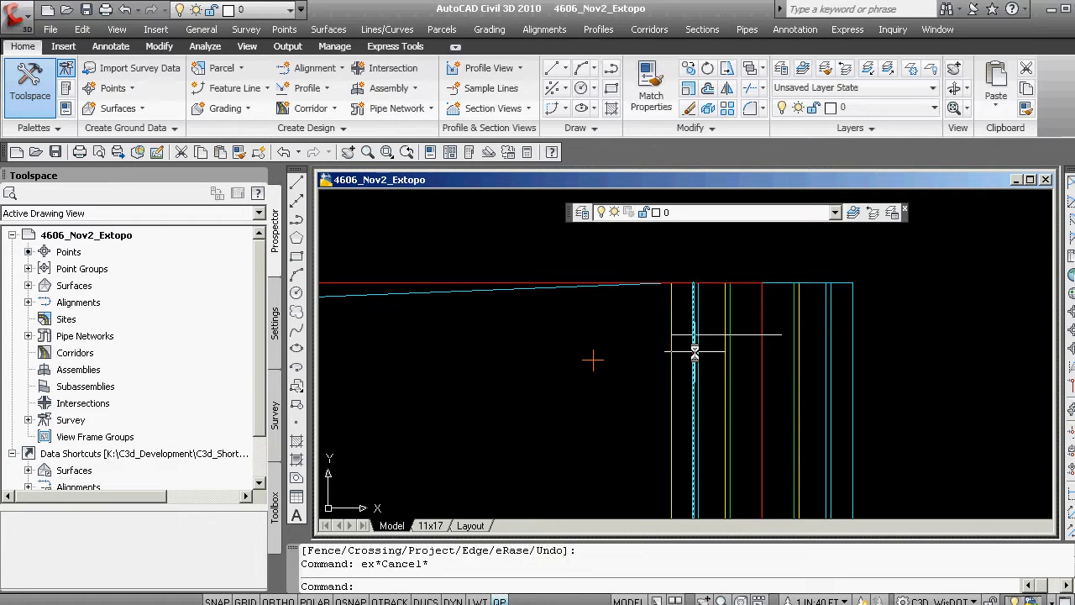
text(trim)
key(Return)
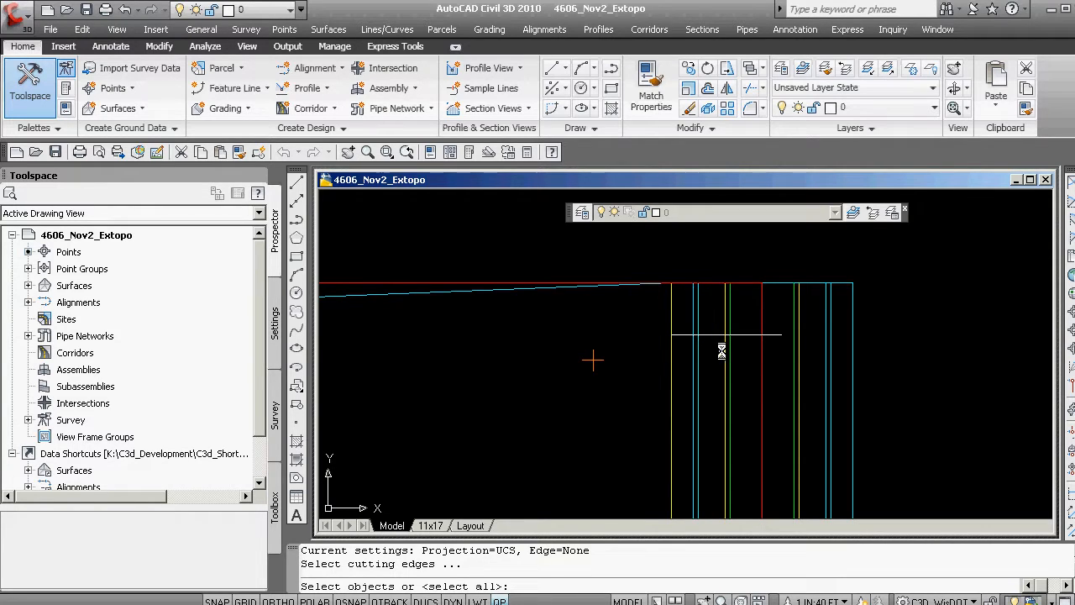
key(Return)
click(715, 334)
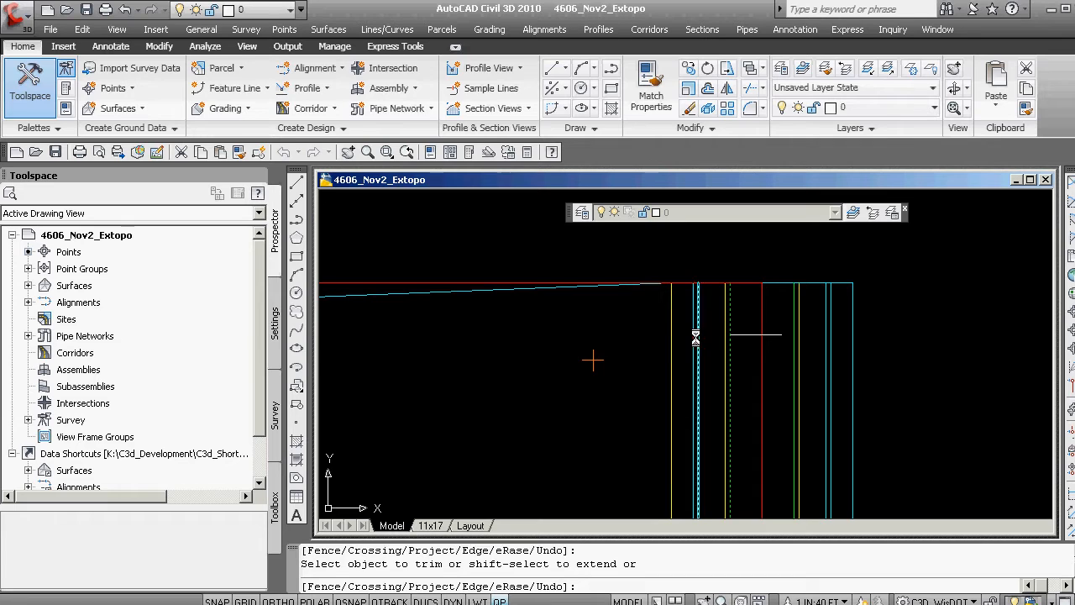
key(Return)
text(list)
key(Return)
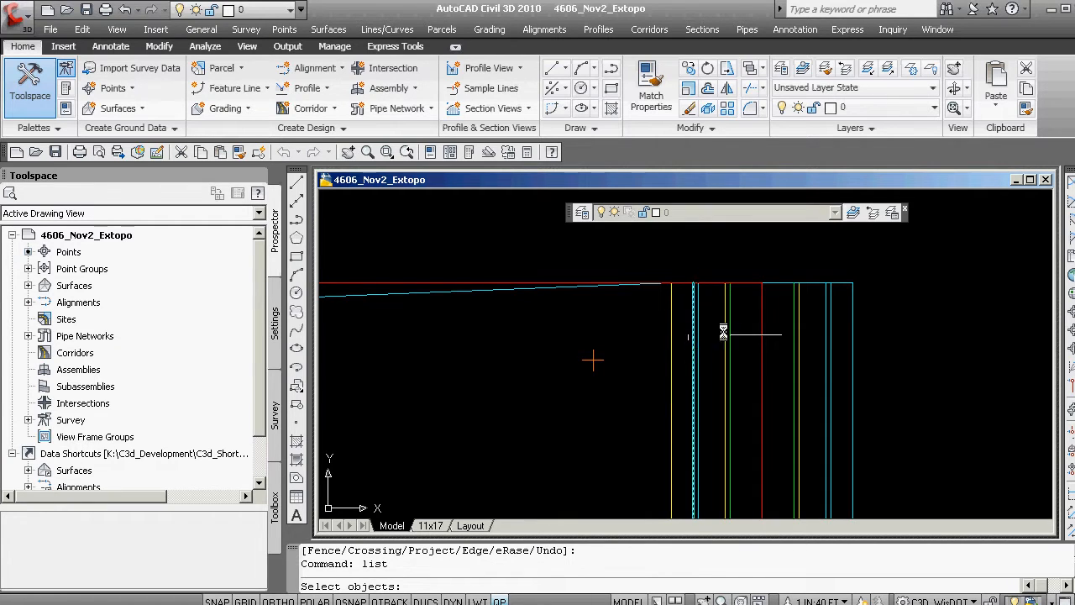
key(Escape)
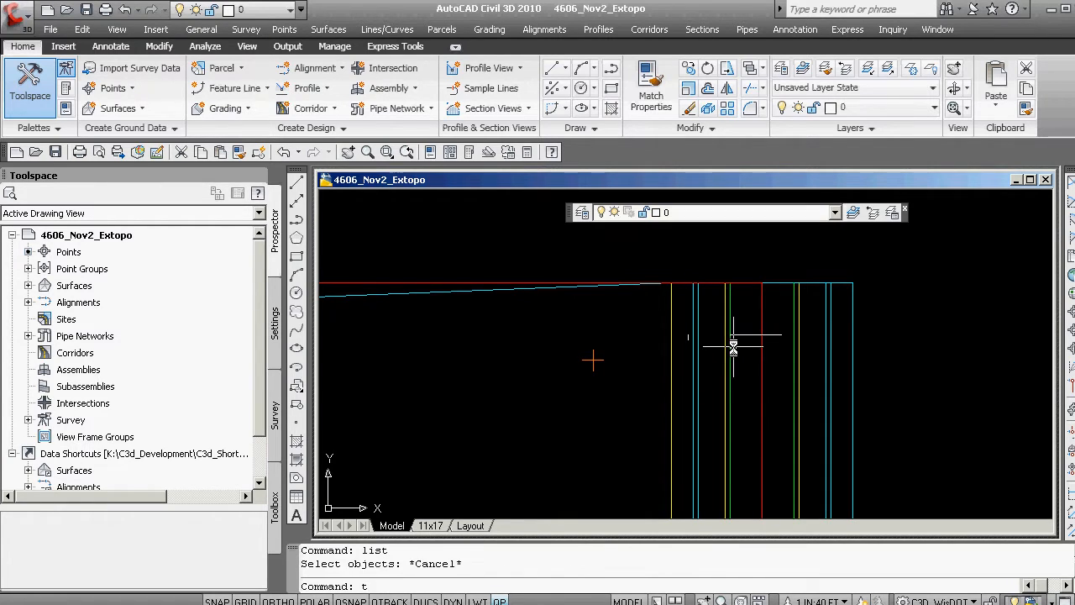
Trim the short horizontal line's overhang east of the red centerline, using the centerline as cutting edge
key(Return)
click(762, 346)
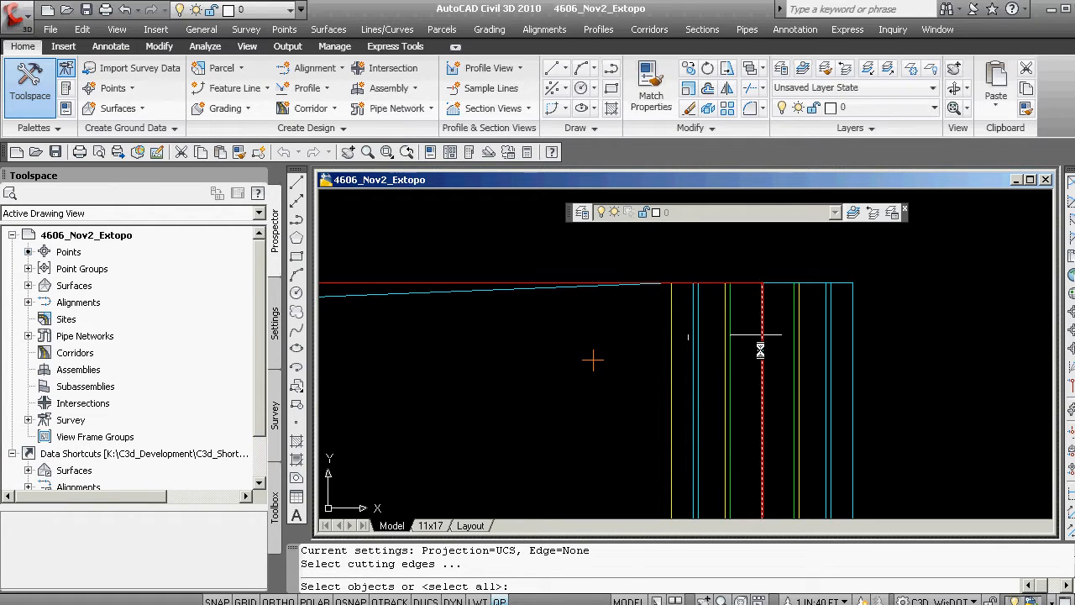
key(Return)
click(773, 335)
key(Return)
List the properties of the short horizontal line between the eastern yellow line and the red centerline to read its length
text(li)
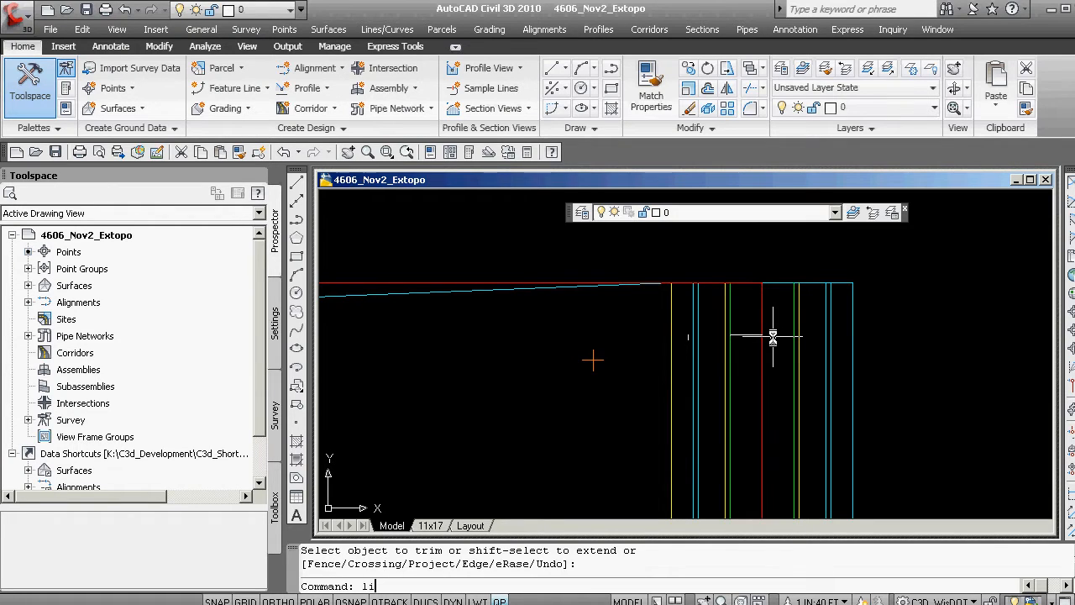
text(st)
key(Return)
click(746, 336)
key(Return)
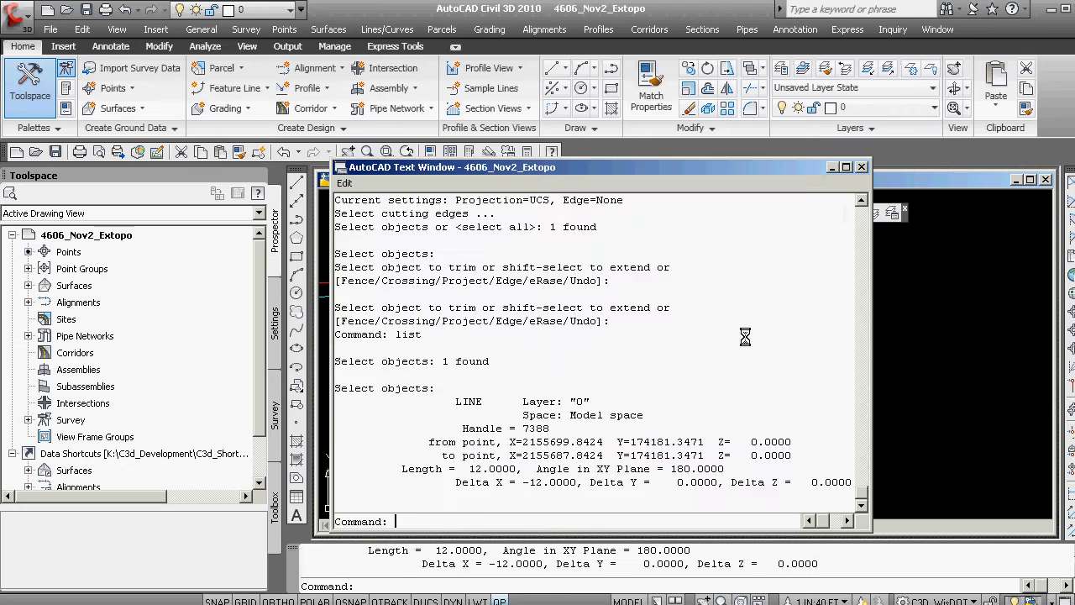
key(Return)
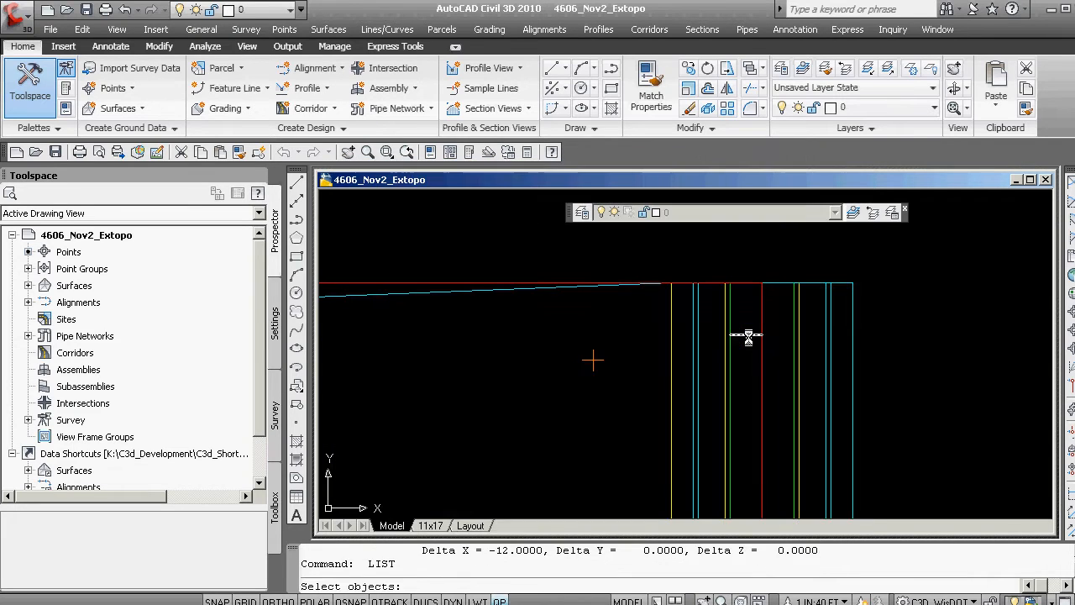
key(Return)
Extend the short horizontal line west to the next yellow line and east to the nearest green line
text(ex)
key(Return)
key(Return)
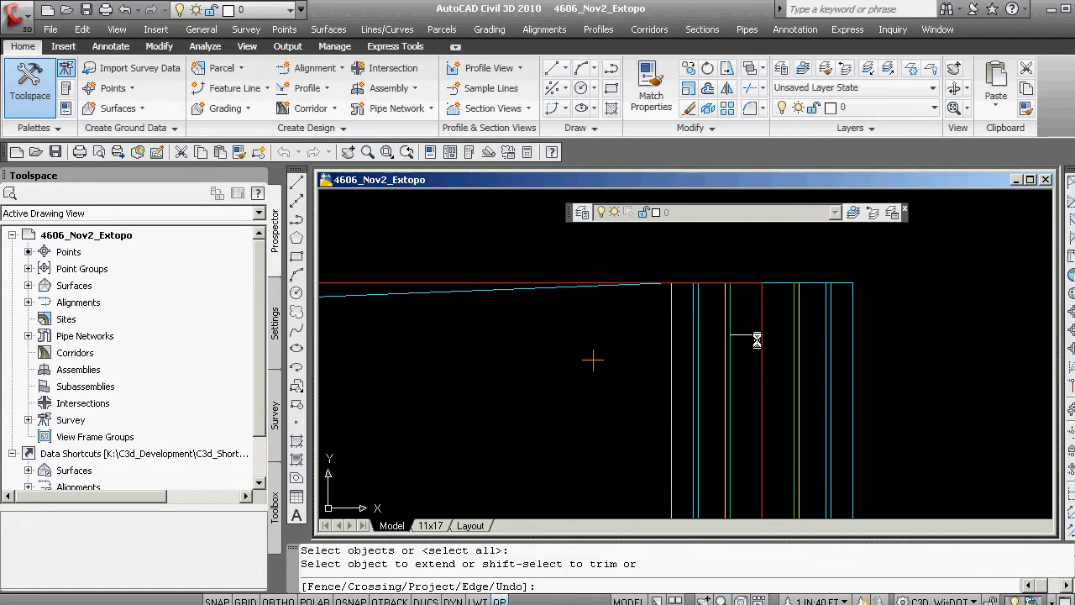
click(756, 337)
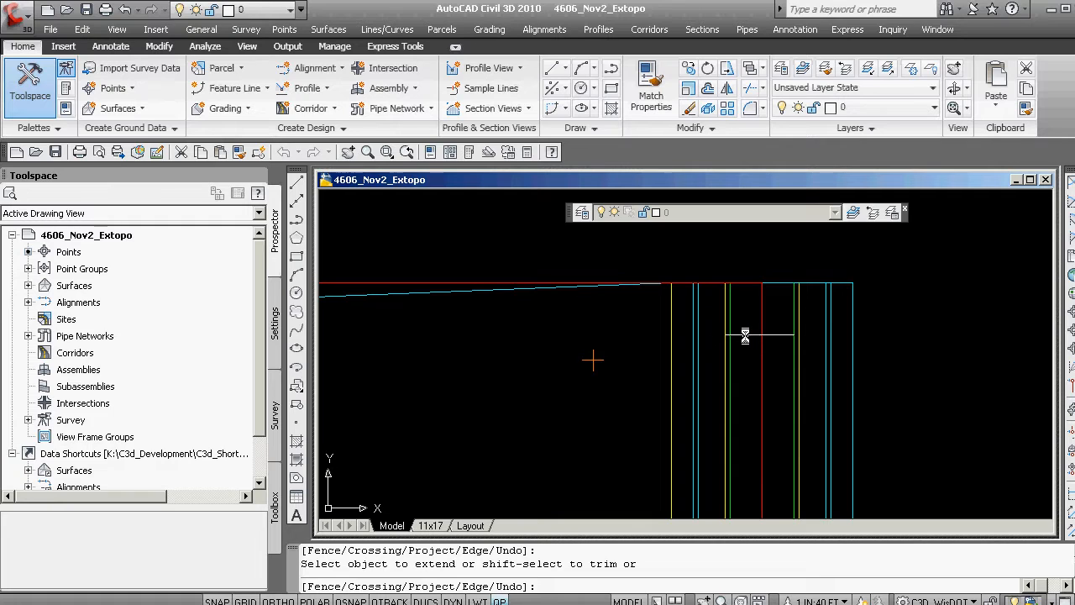
key(Return)
Trim the extended horizontal line back to the red centerline, removing its portion toward the green line
text(trim)
key(Return)
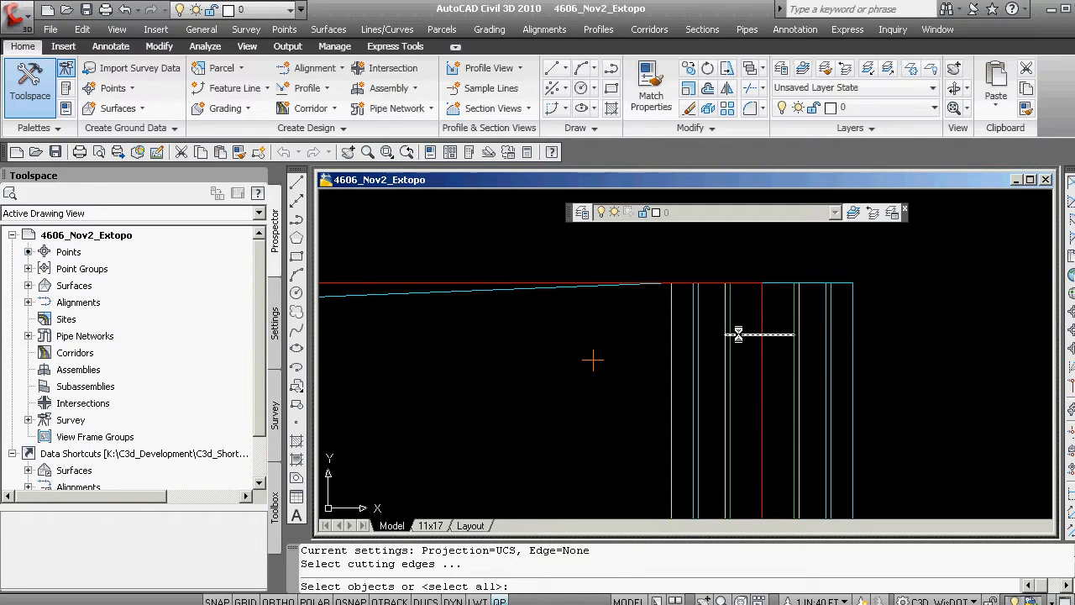
click(763, 353)
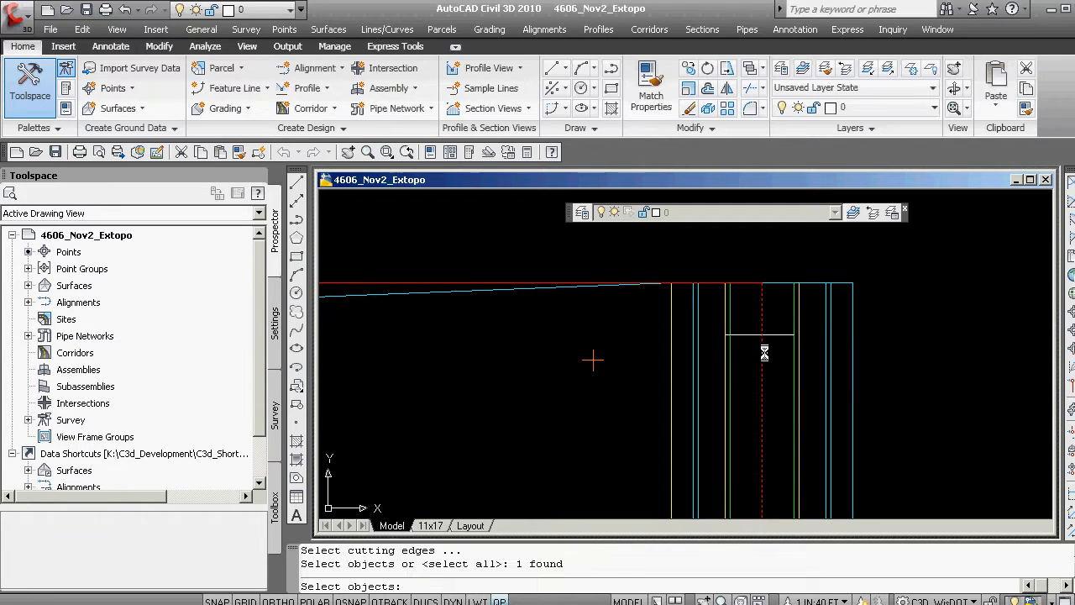
key(Return)
click(780, 334)
key(Return)
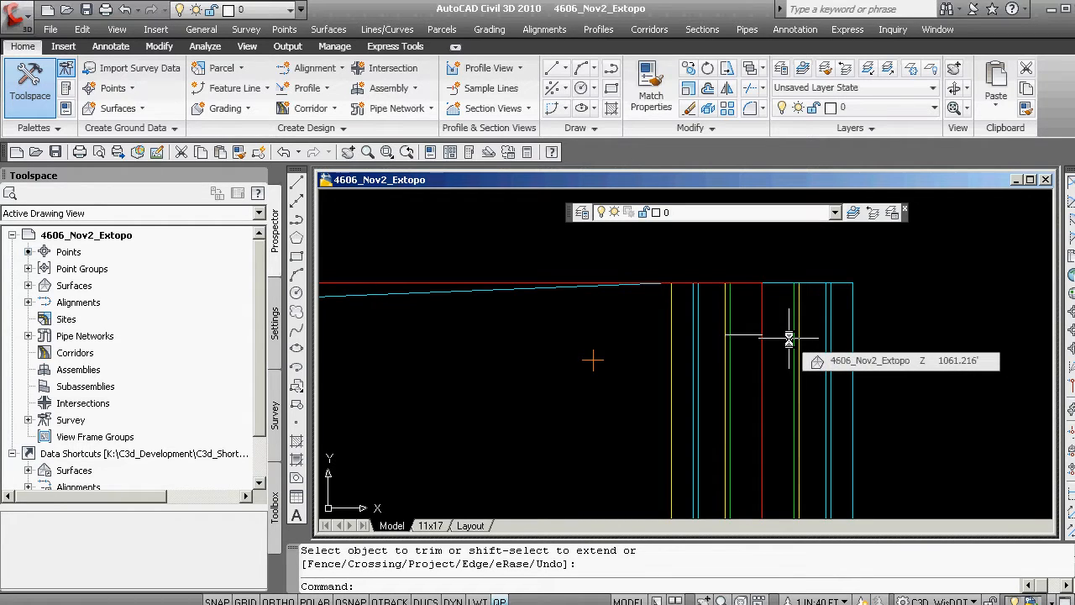
List the properties of the horizontal line between the western yellow line and the red centerline to read its length
text(list)
key(Return)
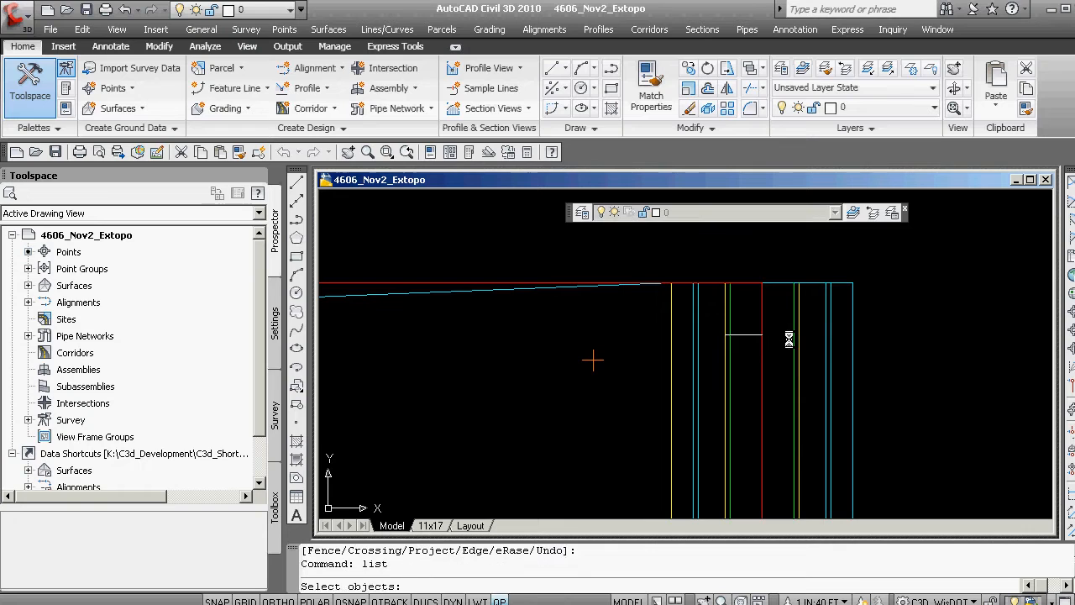
click(753, 337)
key(Return)
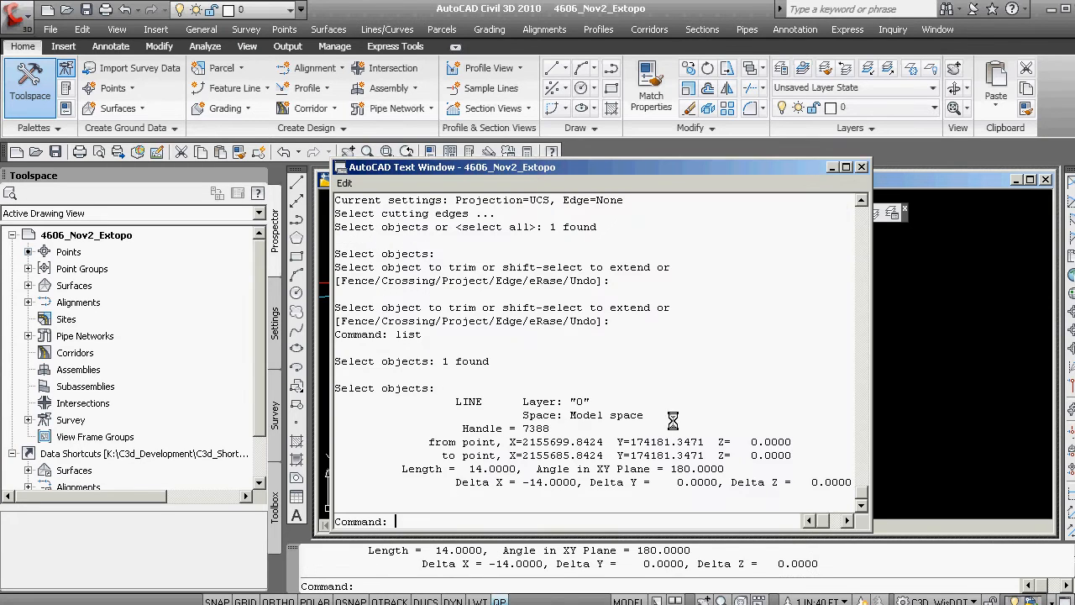
key(F2)
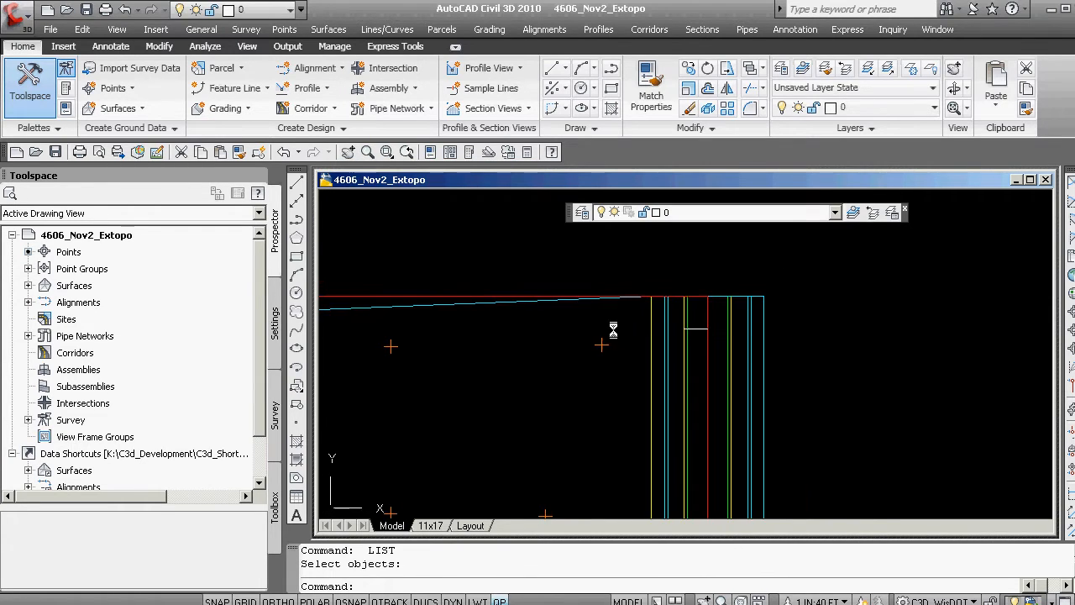
Lower the western endpoint of the long red line along the north boundary by stretching it to the relative point @0,0,-26.4
scroll(648, 324, down, 4)
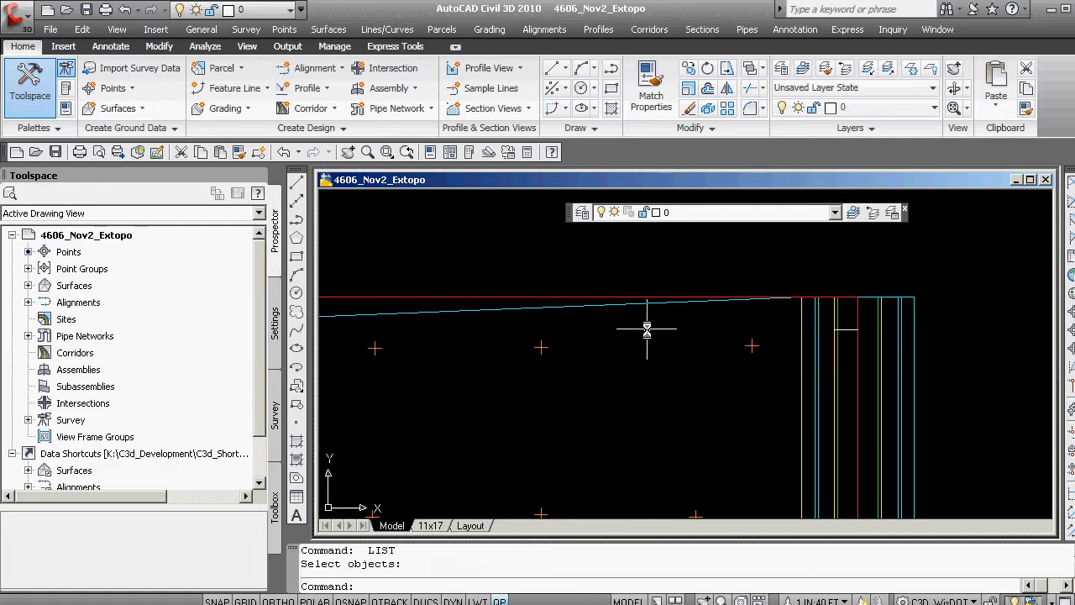
scroll(627, 336, down, 6)
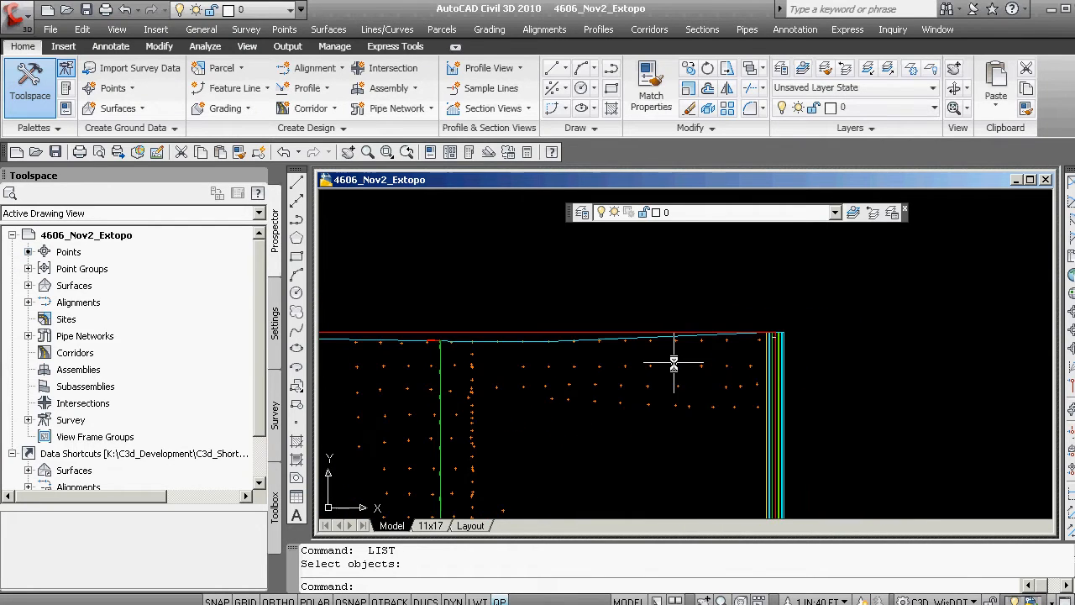
scroll(588, 363, down, 2)
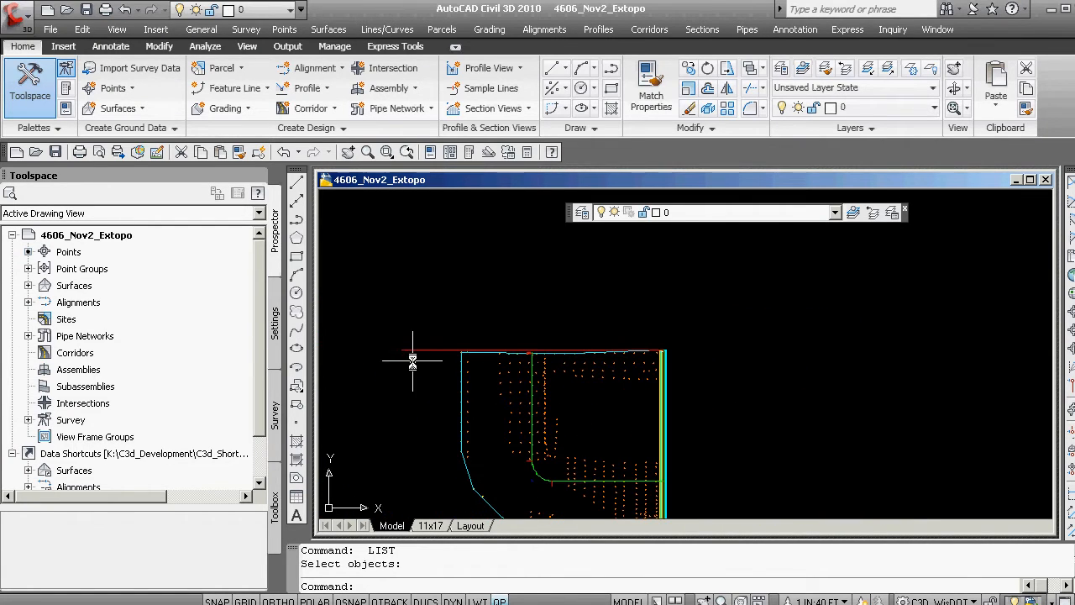
scroll(492, 360, up, 5)
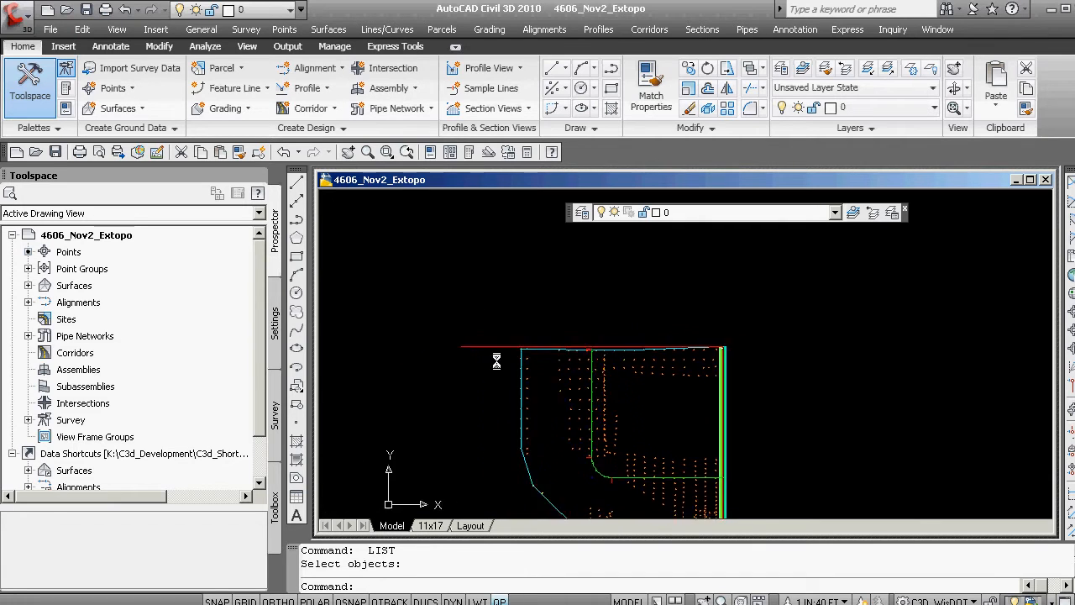
middle_drag(518, 375, 558, 351)
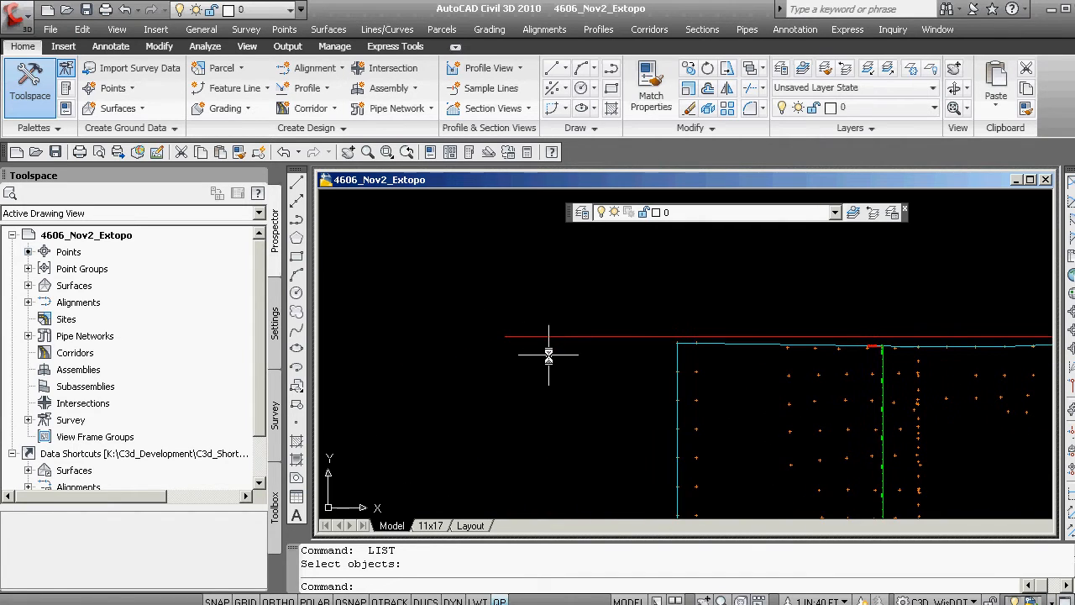
mouse_move(567, 349)
click(530, 337)
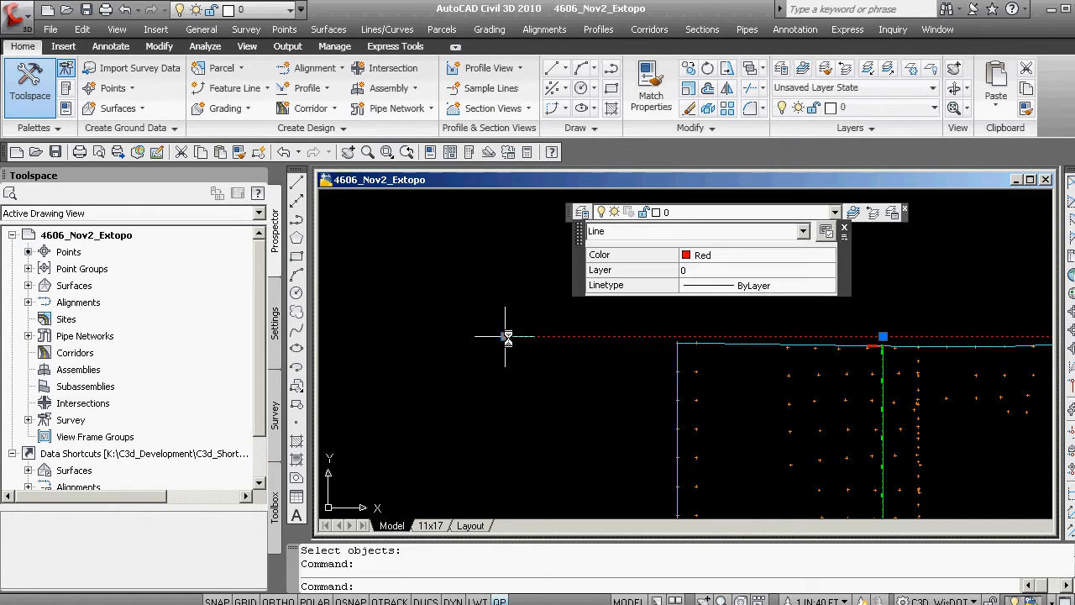
click(505, 337)
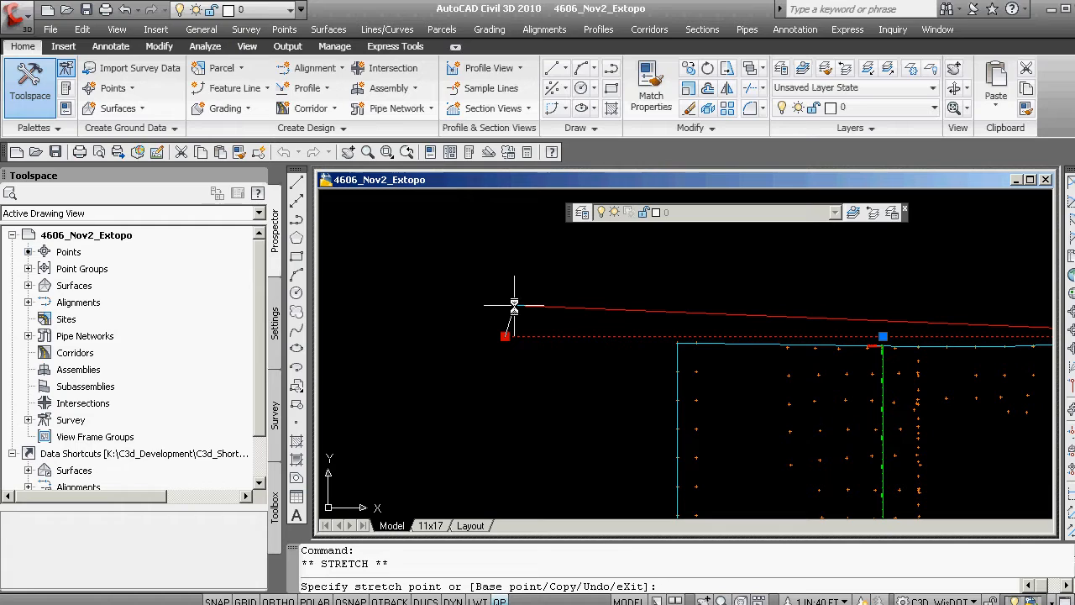
key(F8)
text(@0,0,-26.4)
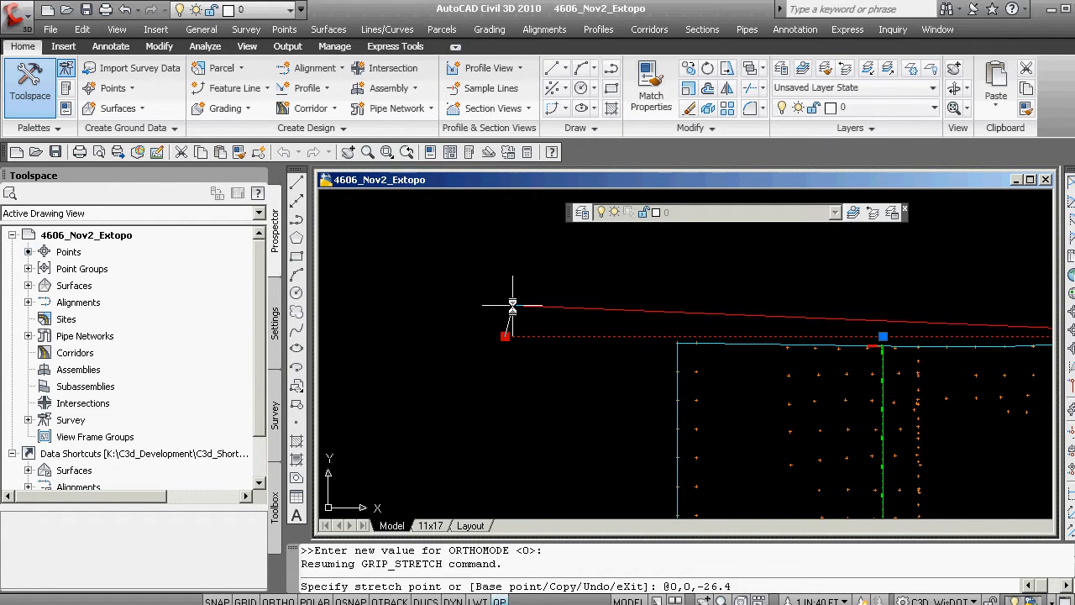
key(Return)
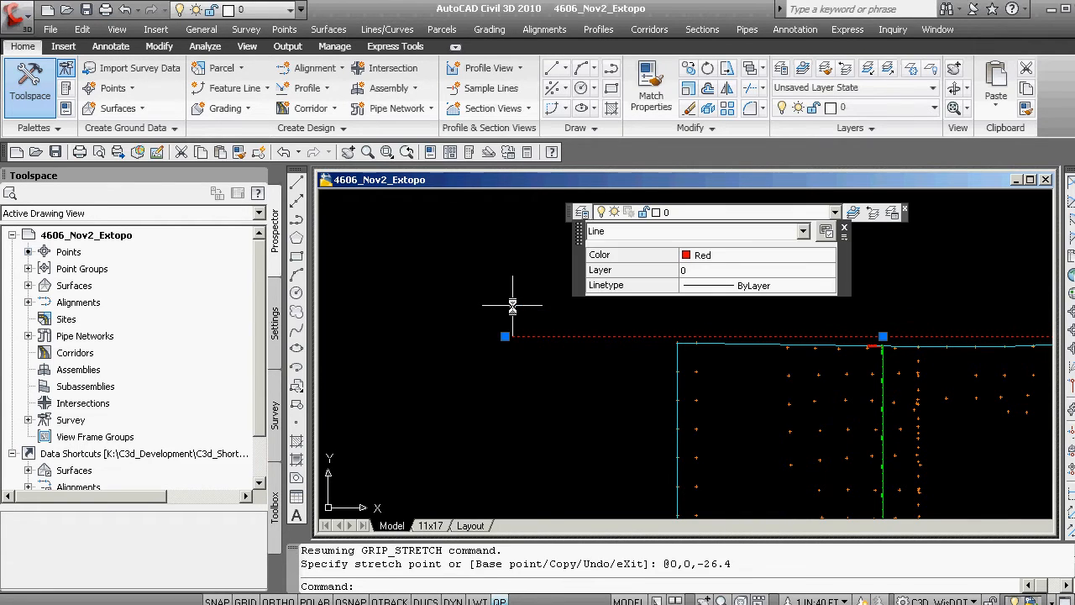
List the long red line's properties to check its endpoint elevations, and close the text listing
text(list)
key(Return)
key(Escape)
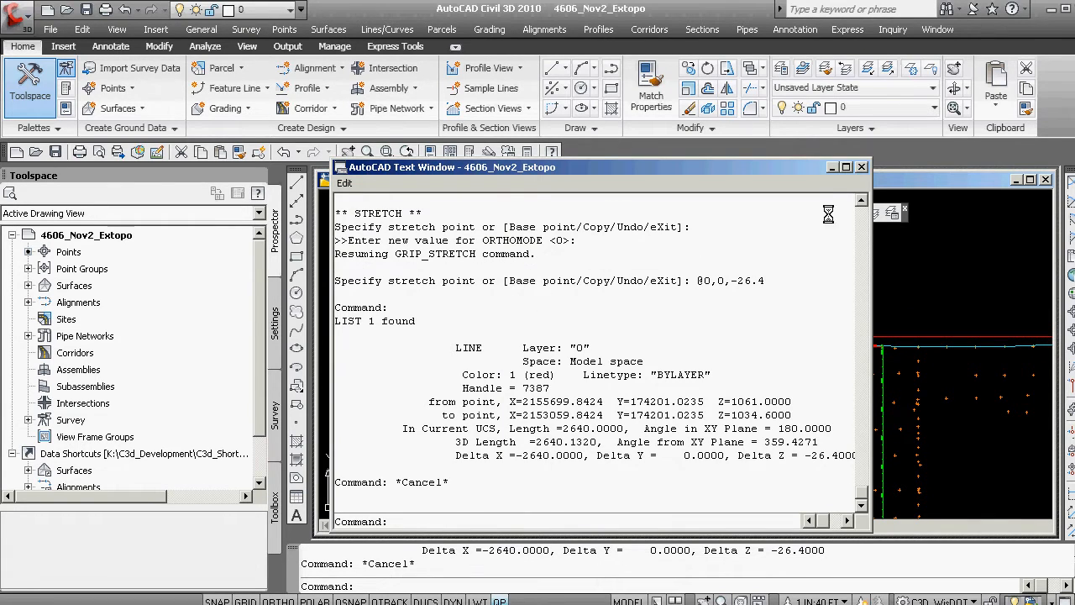
click(862, 166)
key(Escape)
Examine the long red line along the north boundary, from the east road lines to the green main road alignment
scroll(790, 336, up, 2)
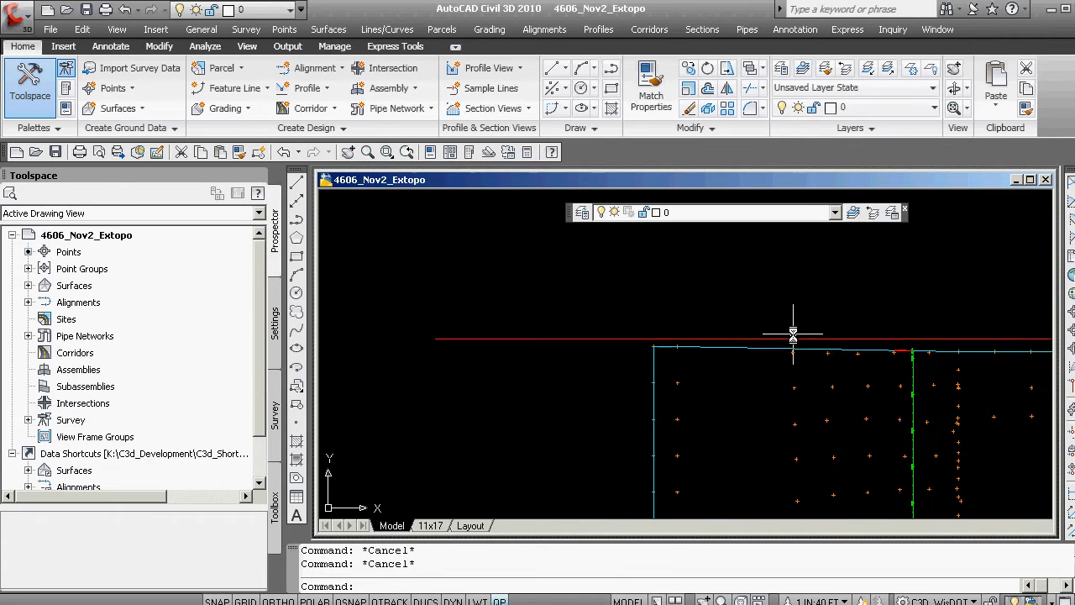
click(825, 340)
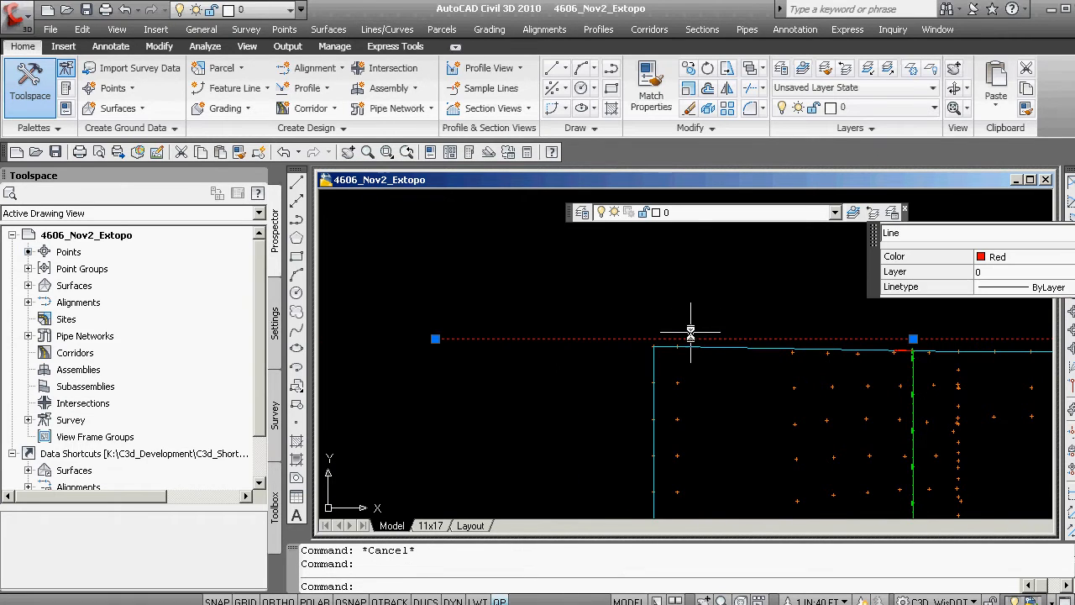
key(Escape)
scroll(534, 333, down, 3)
scroll(743, 338, up, 3)
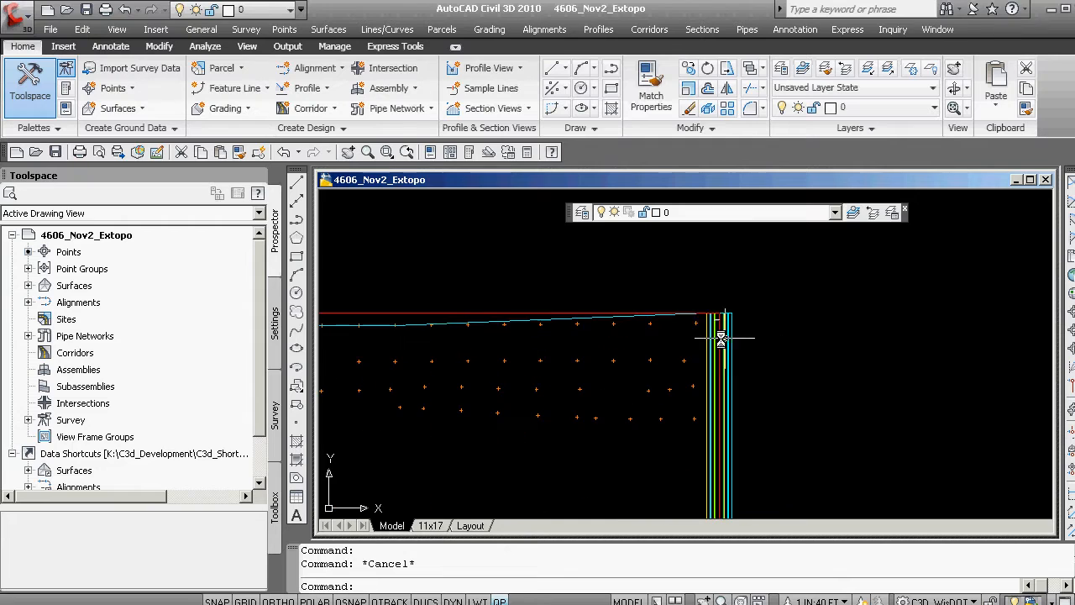
scroll(601, 337, down, 2)
middle_drag(507, 337, 636, 327)
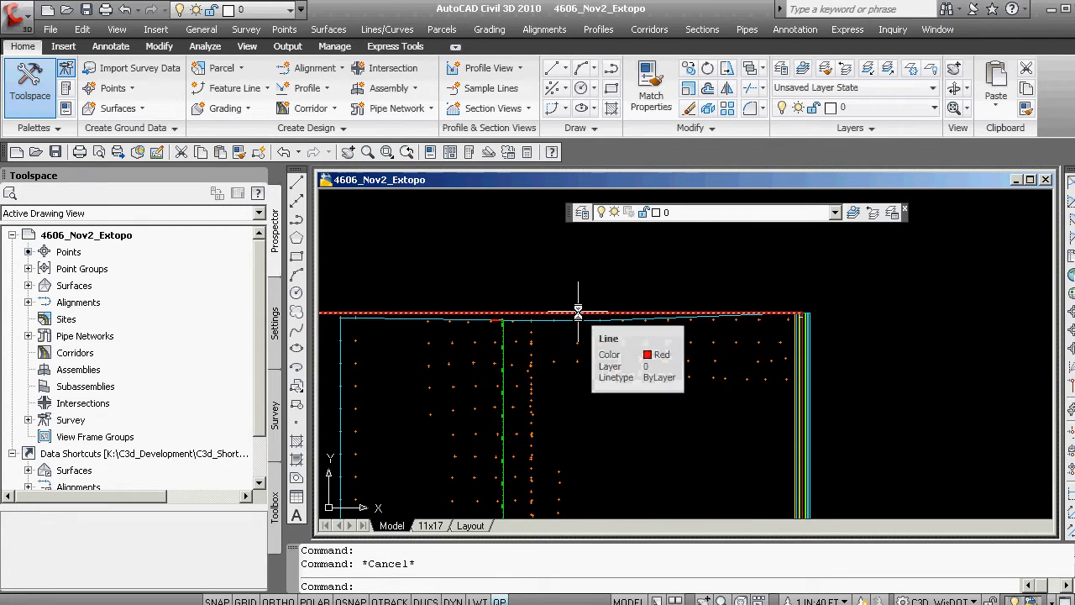
scroll(580, 310, down, 2)
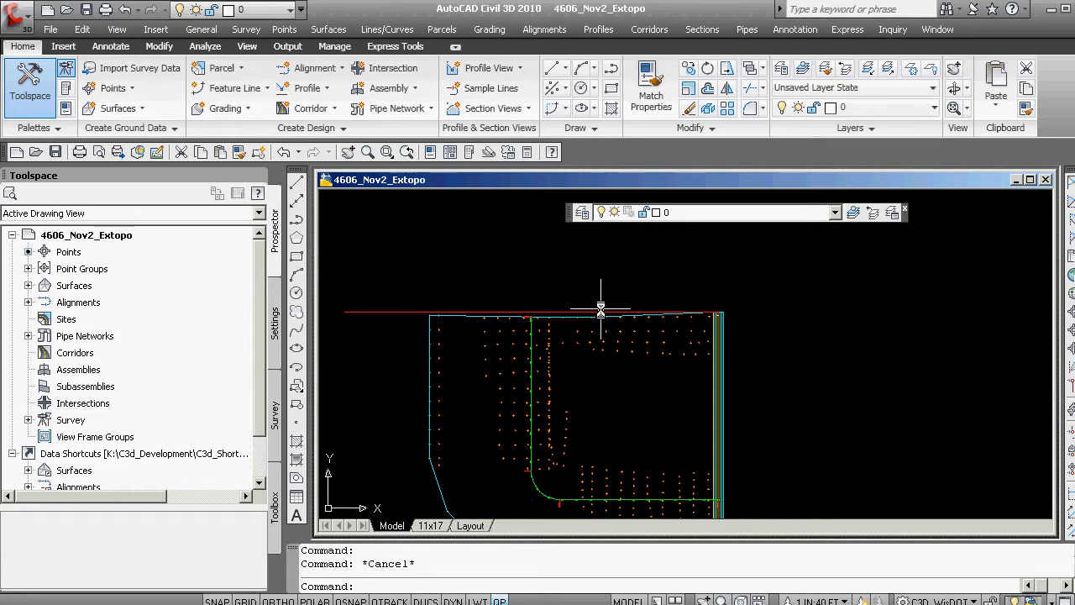
scroll(539, 313, up, 3)
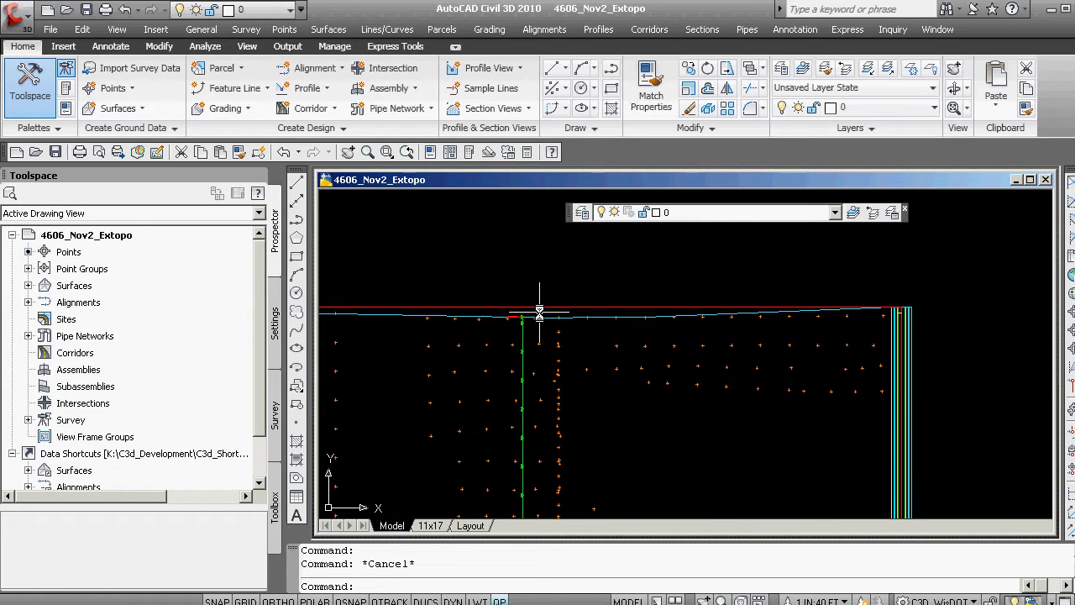
scroll(631, 344, down, 2)
mouse_move(555, 358)
middle_down()
mouse_move(684, 360)
mouse_move(610, 340)
middle_up()
scroll(703, 333, up, 3)
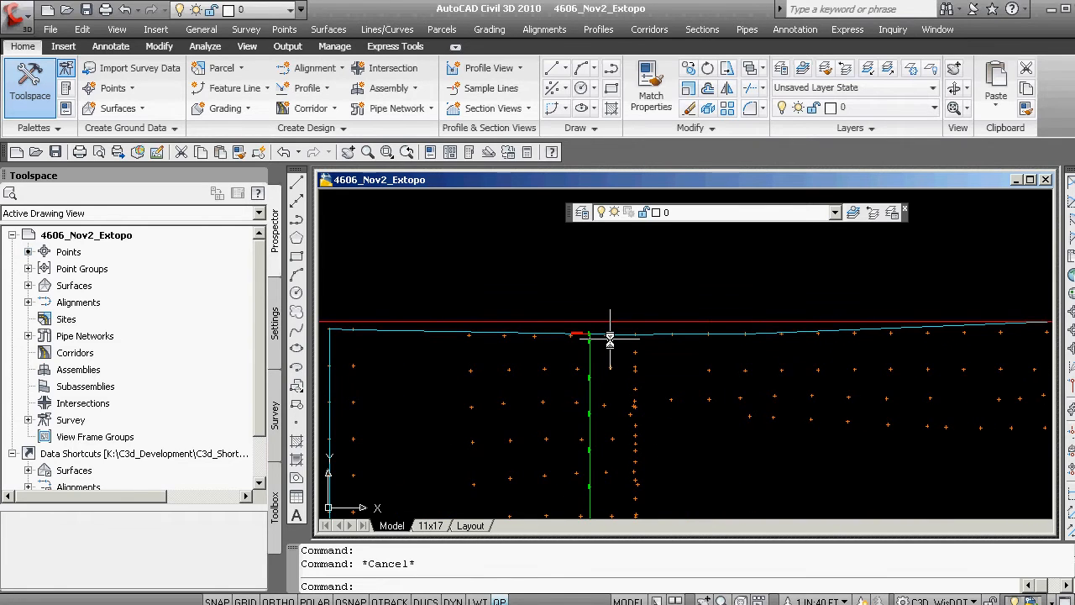
Offset the long red line along the north boundary by 12 to both its north and south sides
text(o)
key(Return)
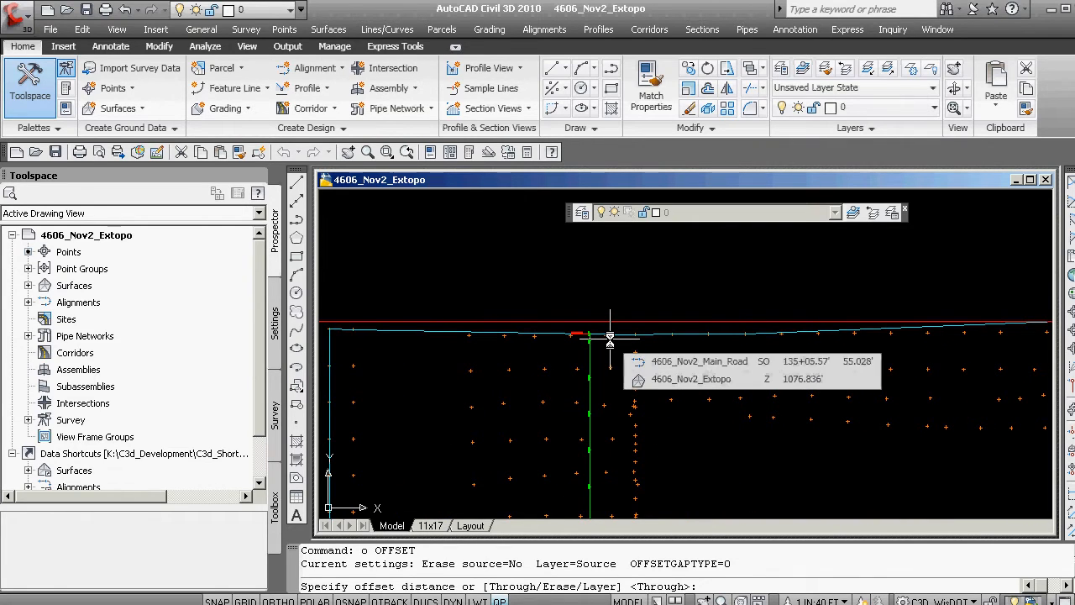
text(12)
key(Return)
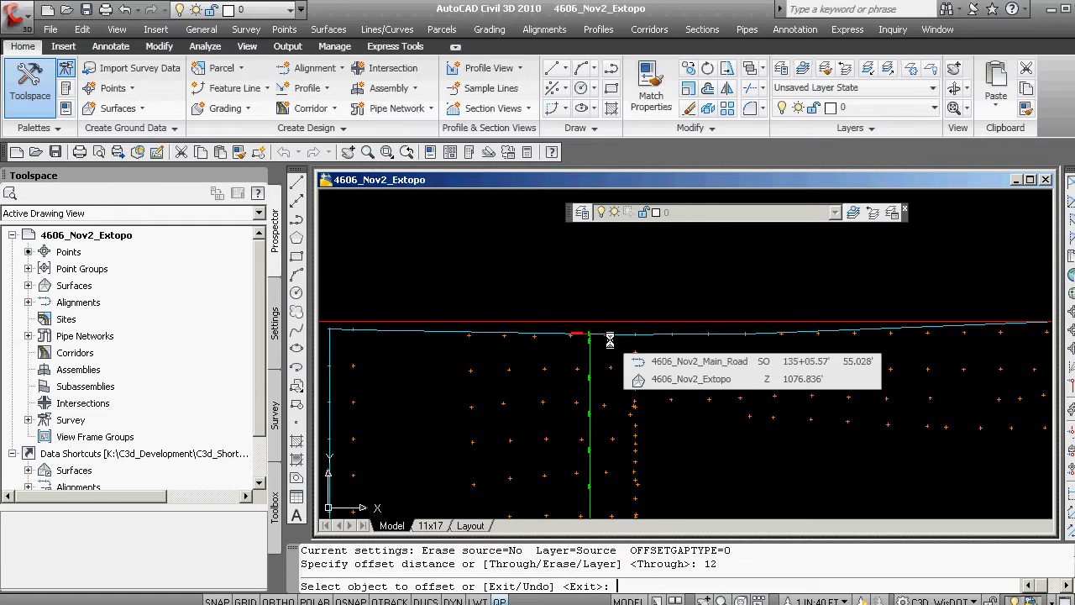
click(643, 321)
click(643, 306)
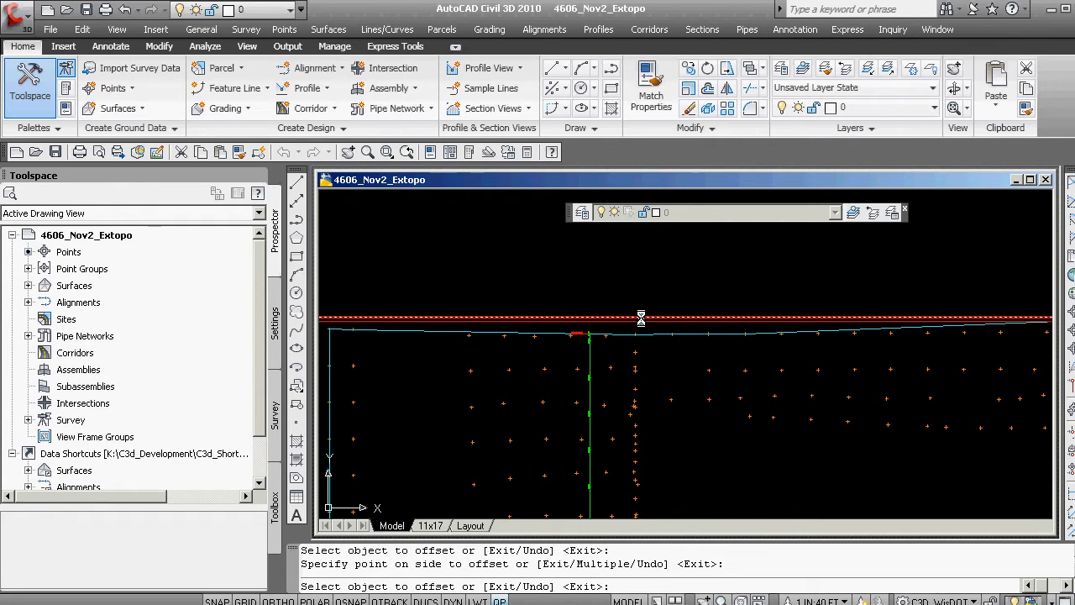
scroll(641, 317, up, 5)
click(642, 324)
click(643, 339)
key(Escape)
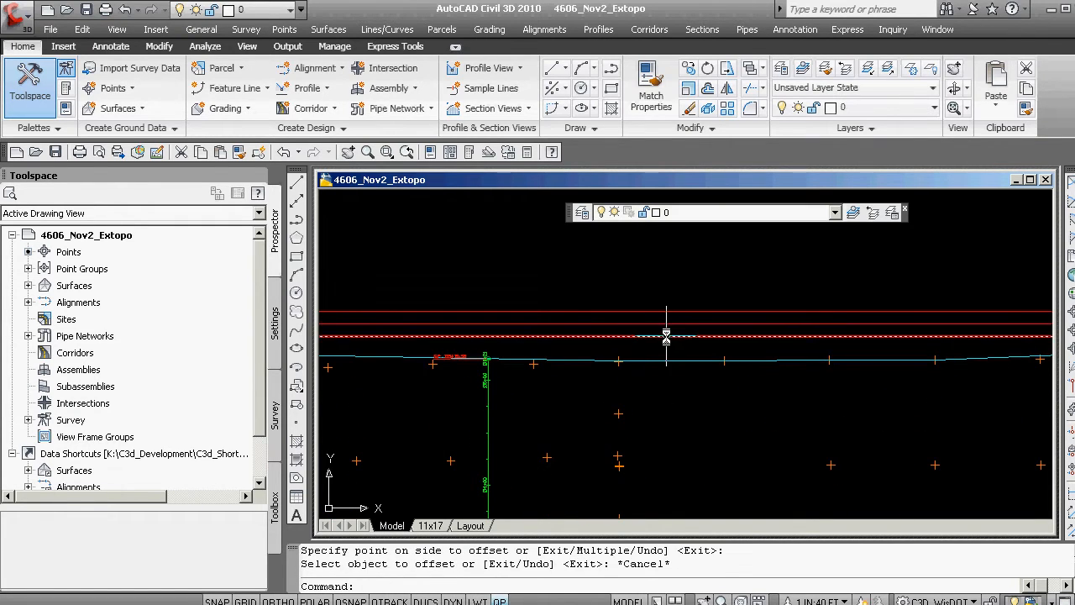
Lower both offset lines along the north boundary by moving them to the relative point @0,0,-.24
click(667, 338)
click(580, 312)
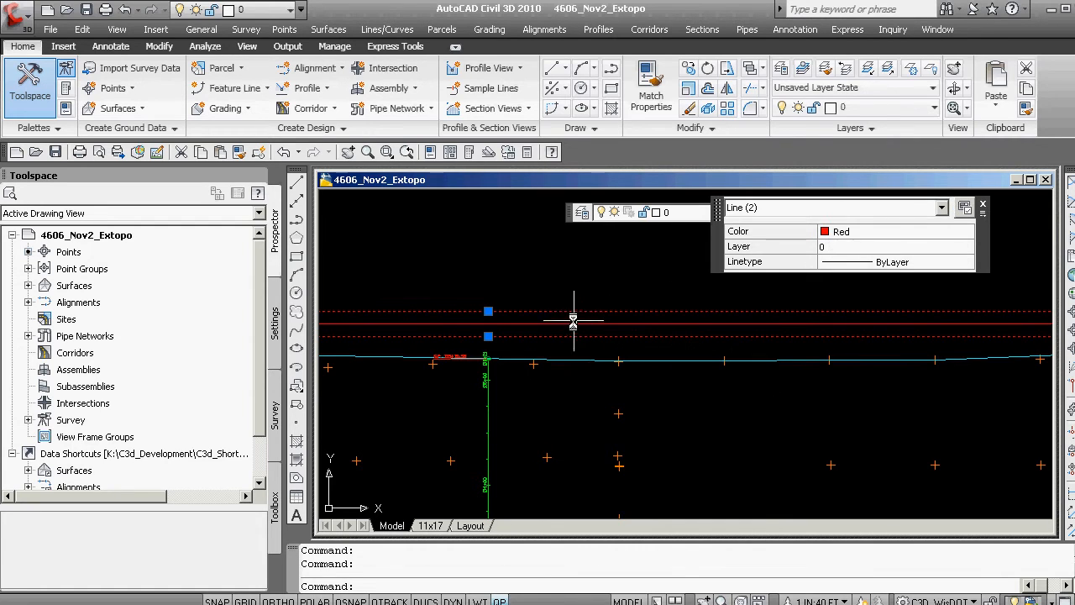
click(489, 310)
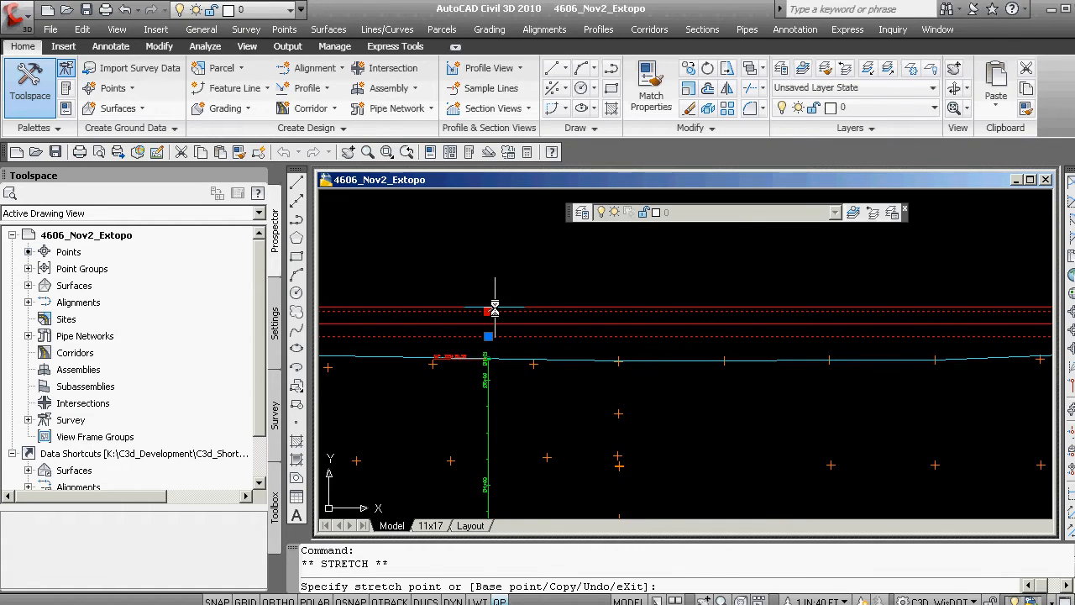
key(space)
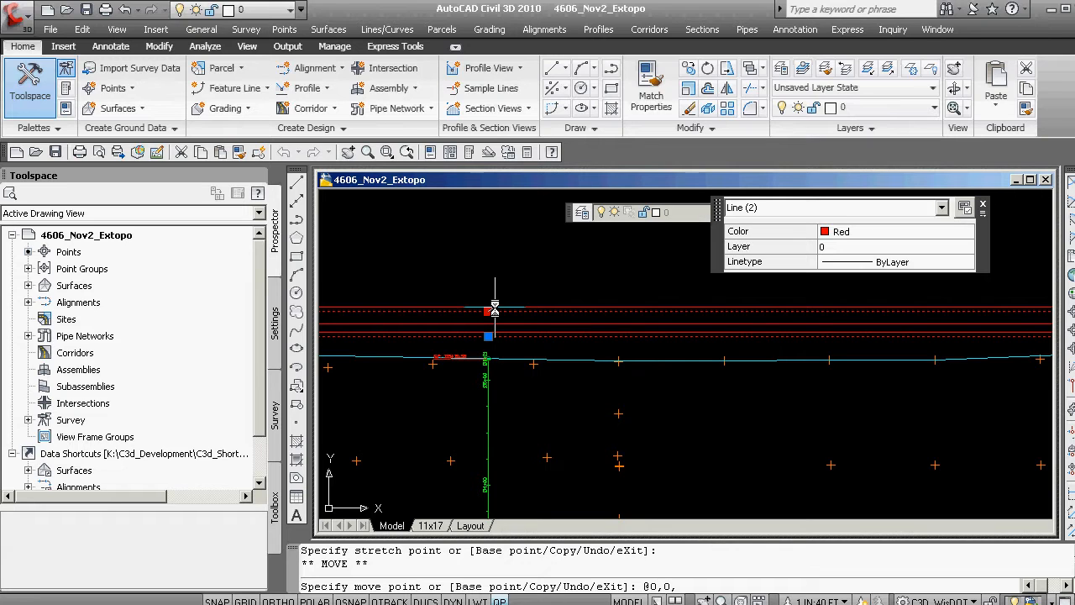
text(@0,0,-.24)
key(Return)
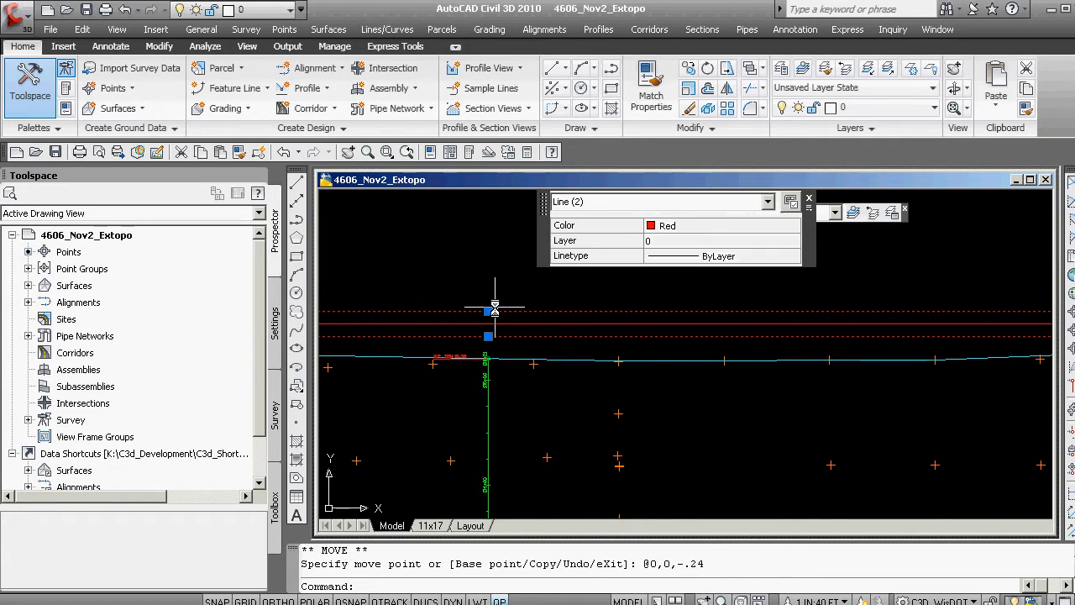
key(Escape)
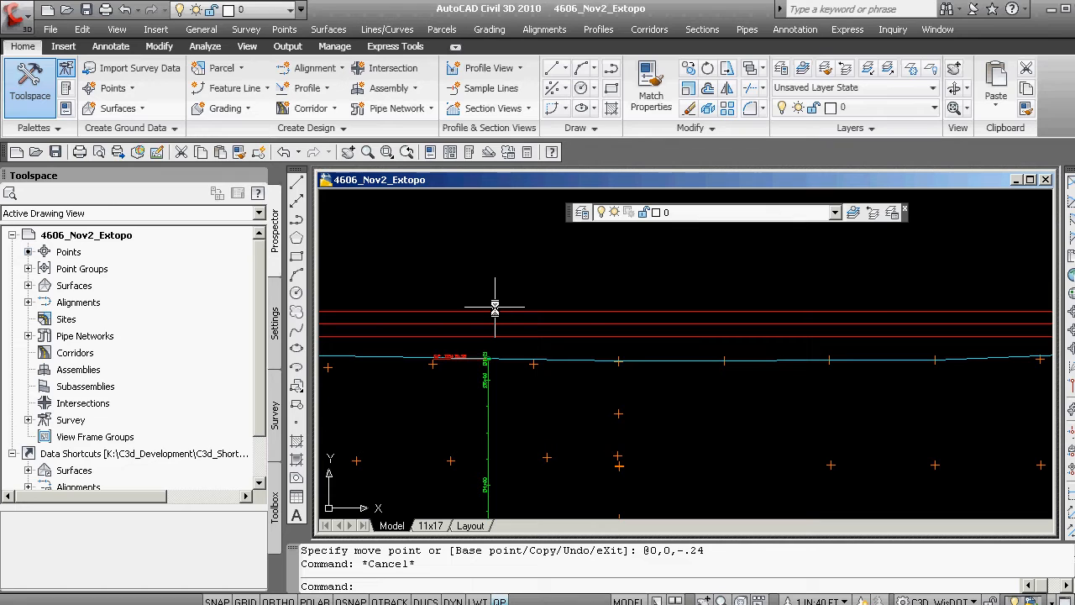
Change the color of the two offset lines on either side of the red centerline to green
click(563, 336)
click(565, 313)
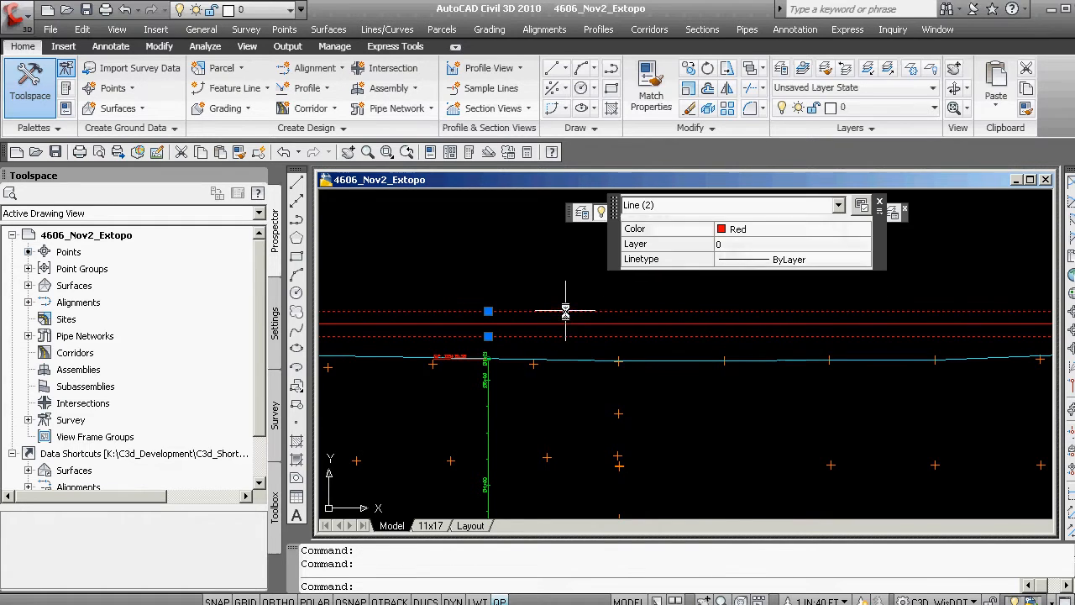
click(760, 229)
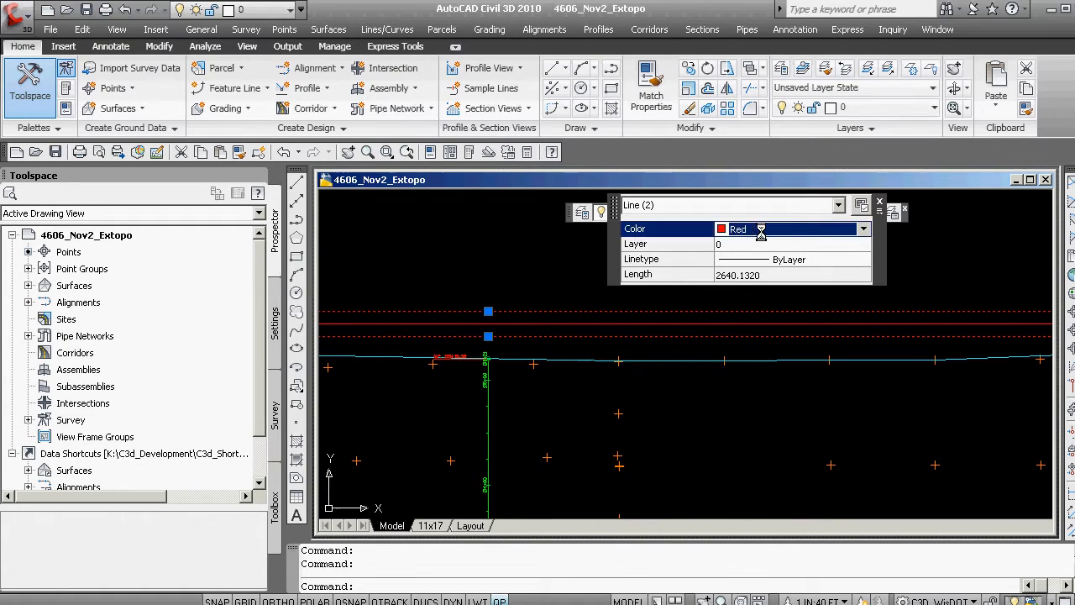
click(859, 229)
click(743, 289)
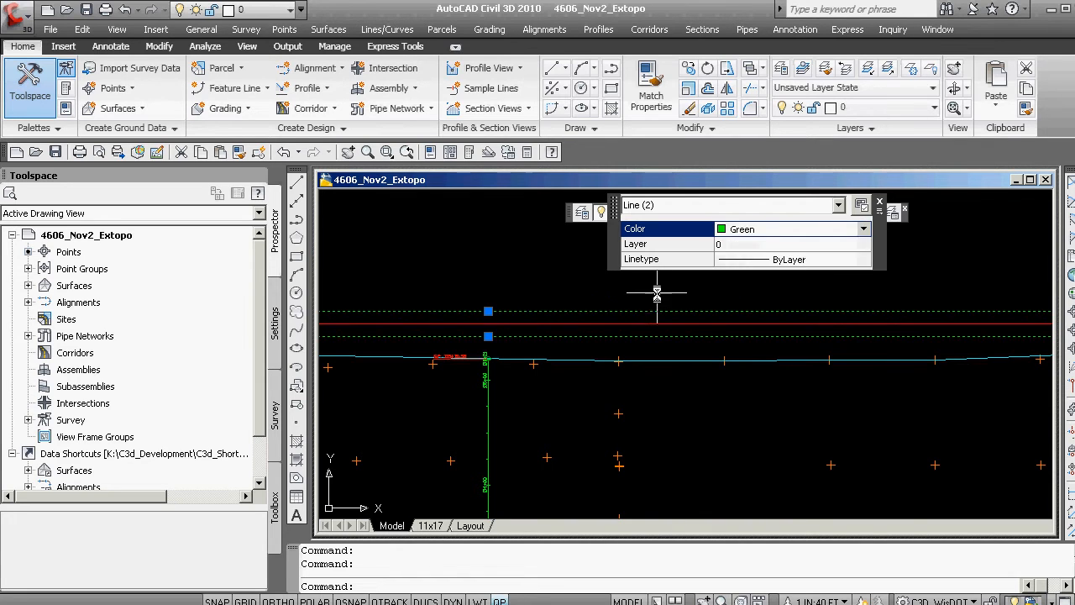
key(Escape)
key(Escape)
Draw a short check line from the southern green line to the red centerline, using nearest snaps at both ends
text(line)
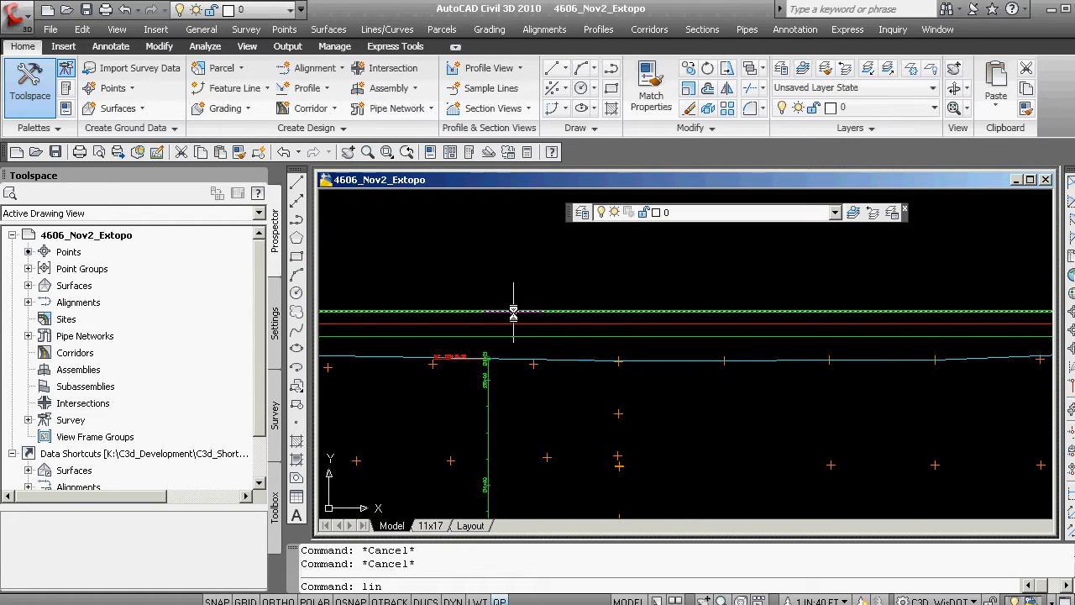
key(Return)
text(near)
key(Return)
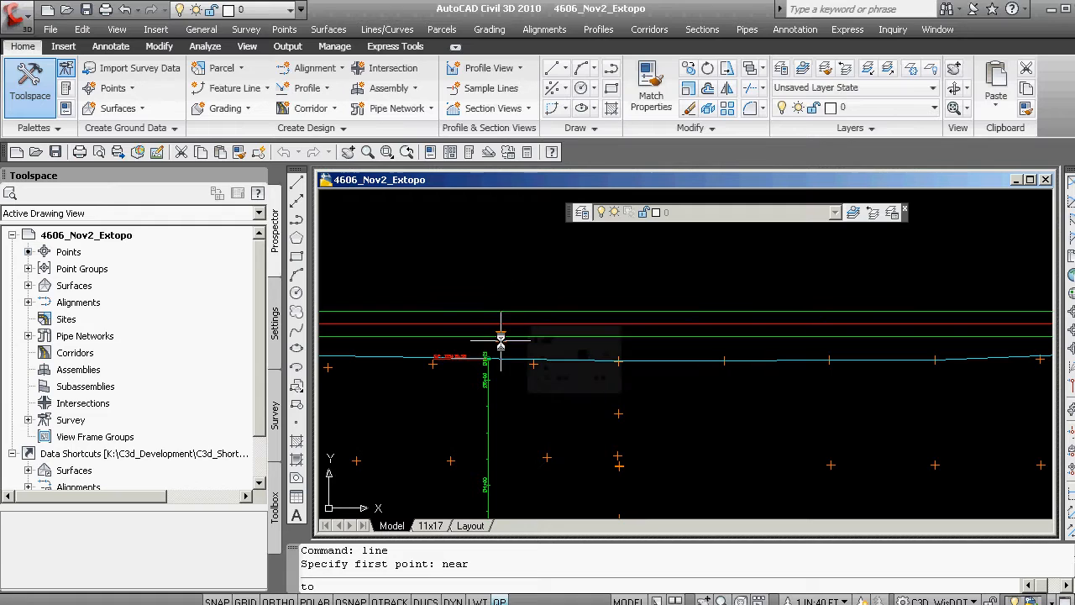
click(501, 337)
text(near)
key(Return)
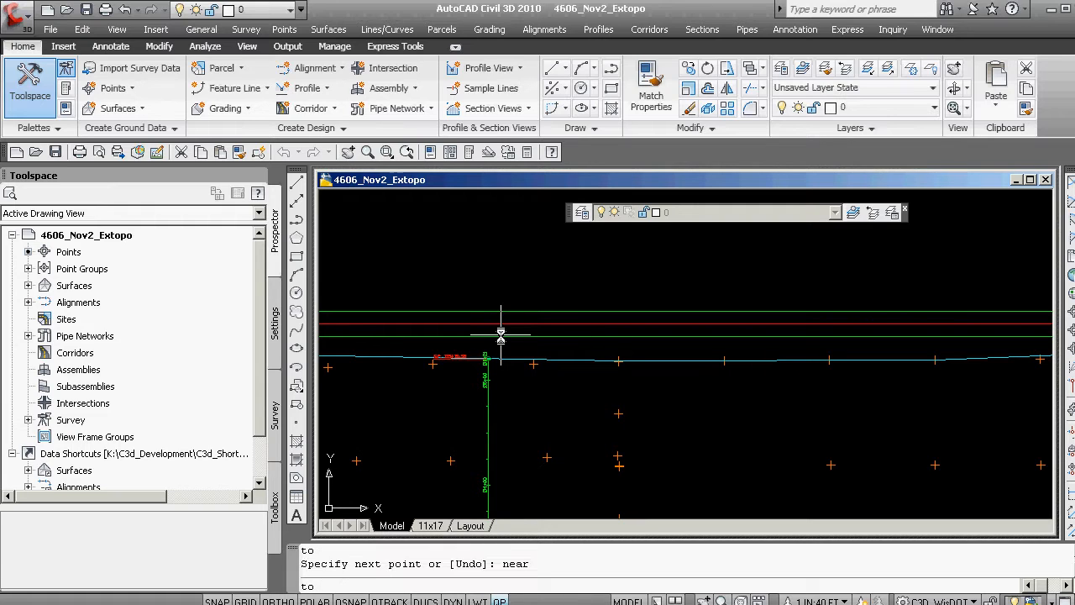
click(506, 323)
key(Return)
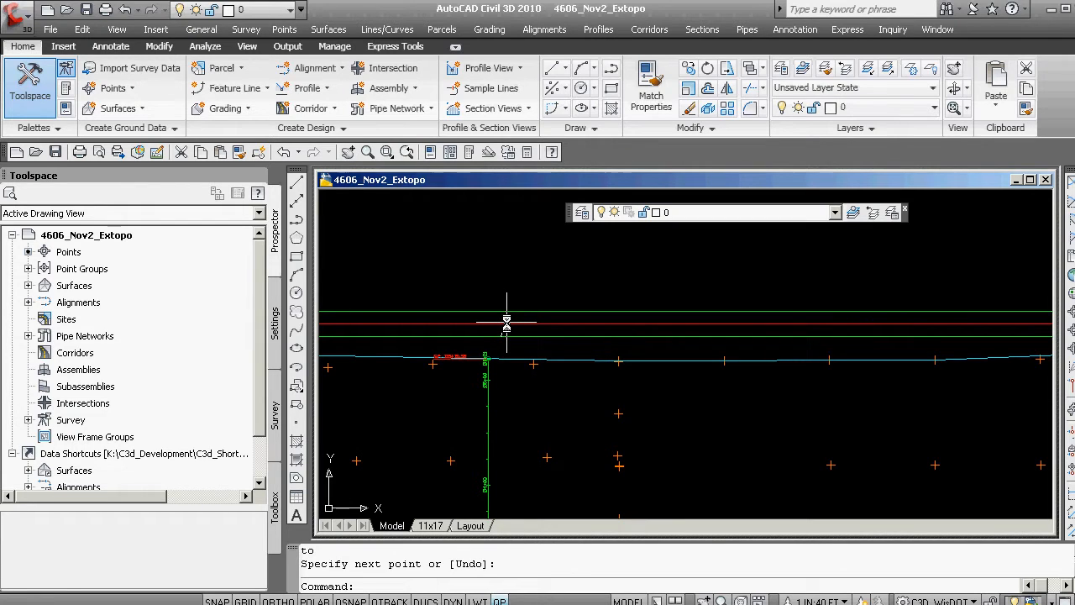
List the properties of the last-drawn check line to read its elevation difference, and close the text listing
text(list)
key(Return)
text(la)
key(Return)
key(Return)
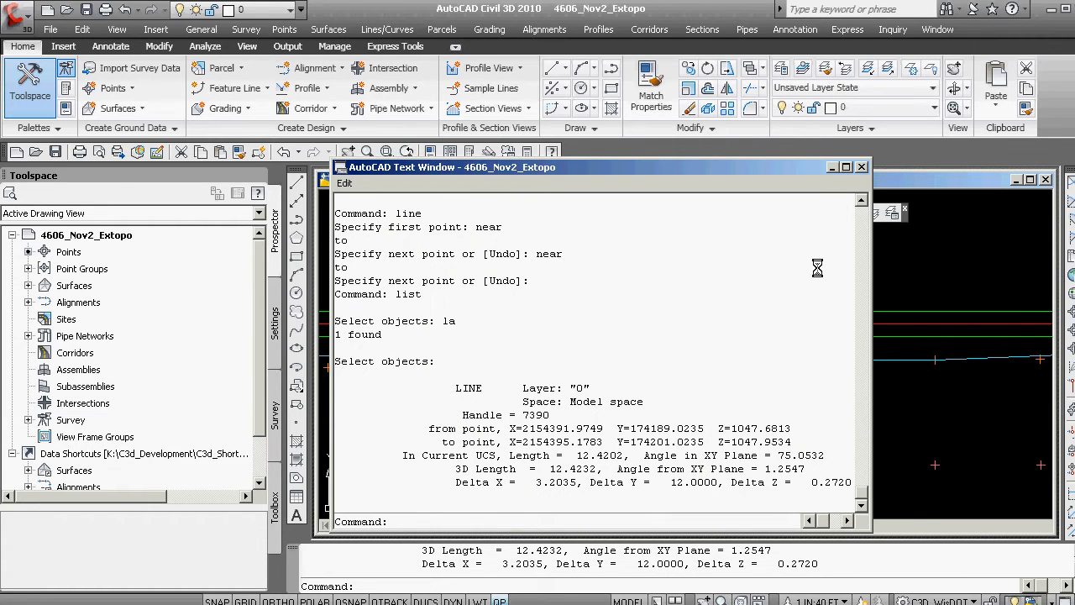
click(863, 171)
key(Escape)
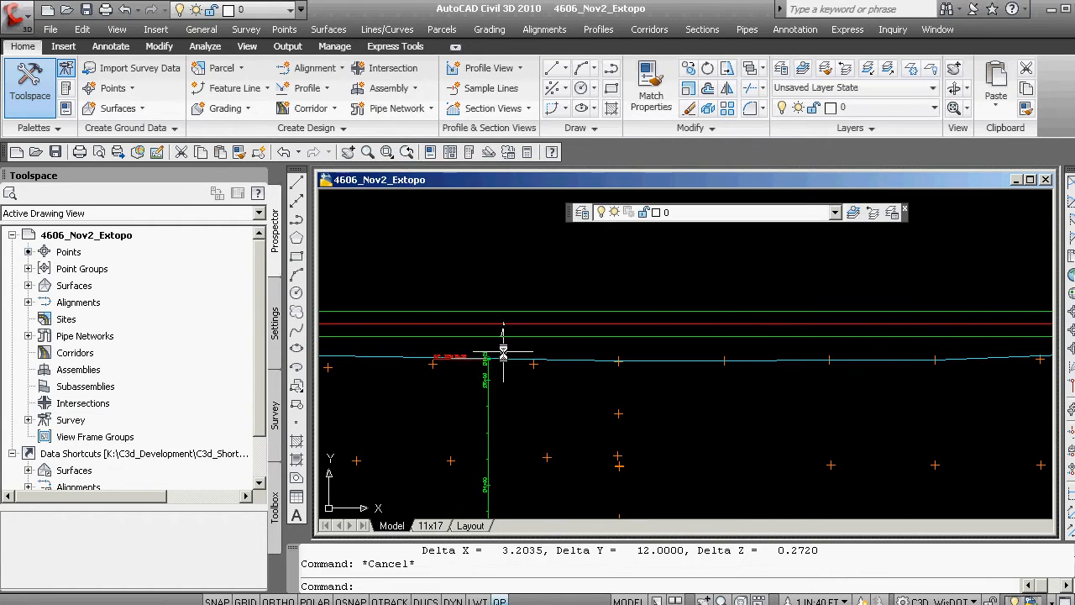
Erase the short check line between the southern green line and the red centerline
text(e)
key(Return)
click(504, 331)
scroll(529, 344, down, 2)
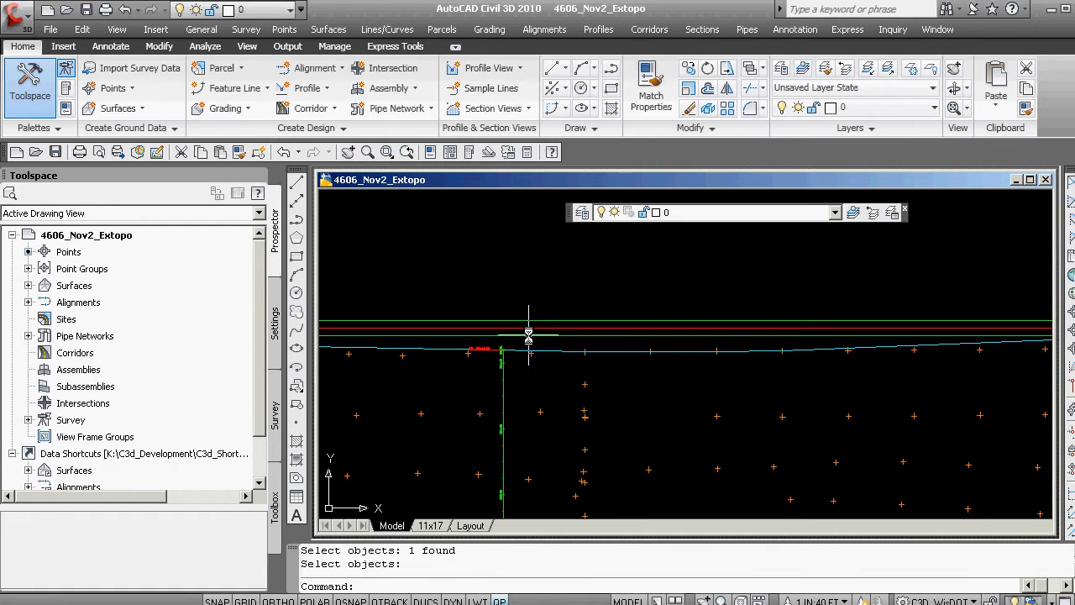
key(Return)
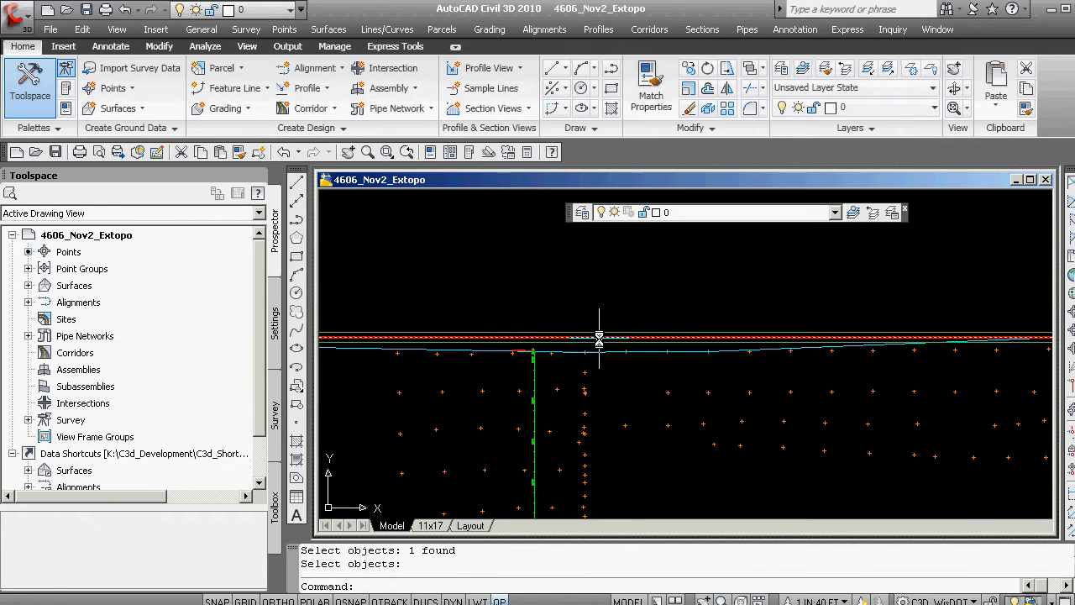
Erase the long red line along the north boundary together with the two green offset lines beside it
scroll(601, 340, down, 3)
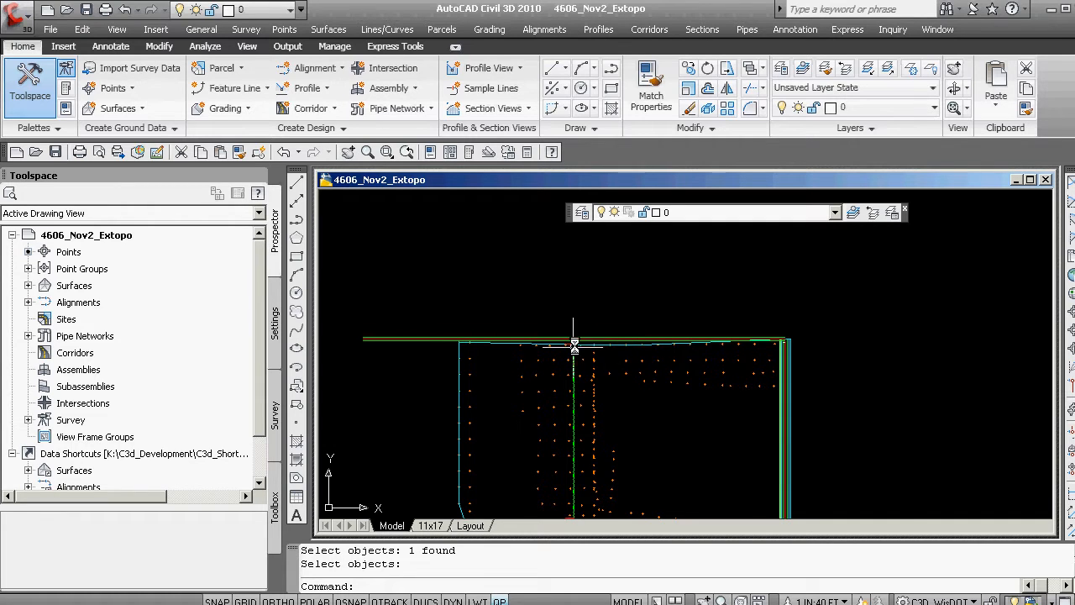
scroll(578, 353, up, 3)
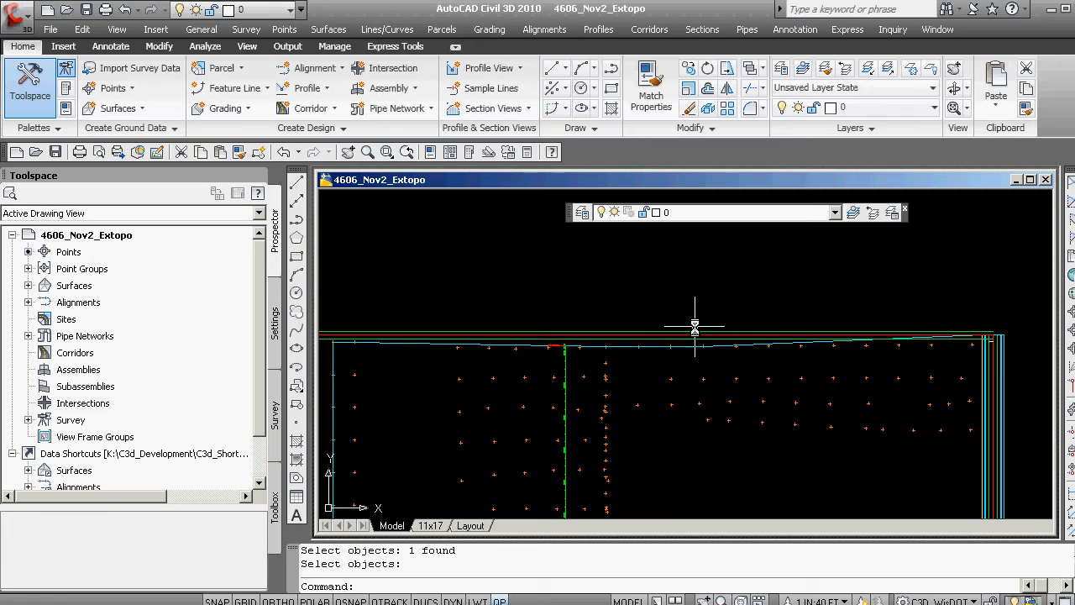
text(e)
key(Return)
click(648, 333)
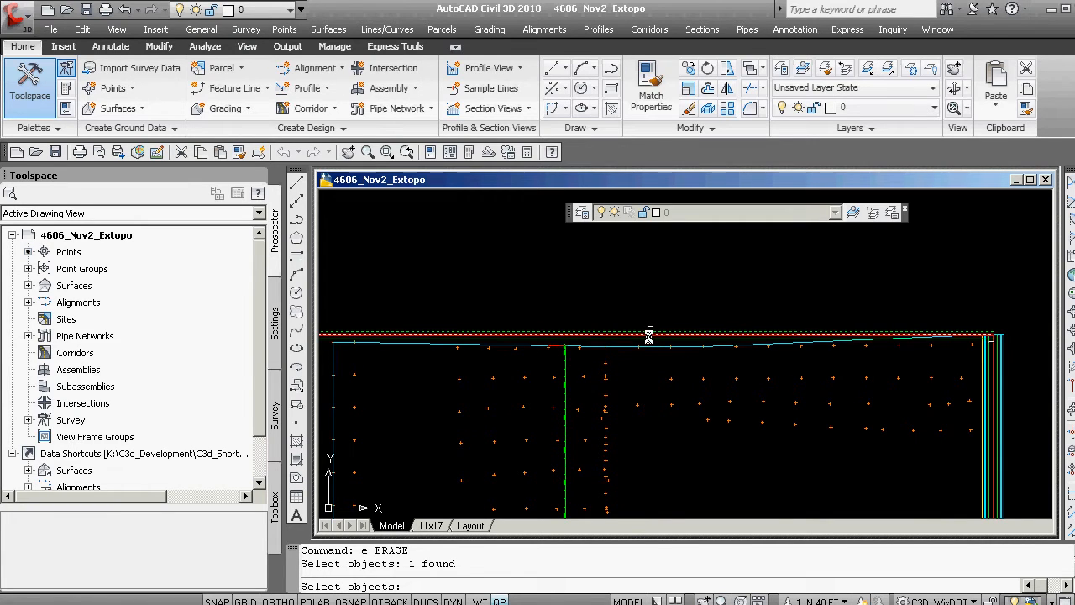
click(649, 336)
click(649, 338)
key(Return)
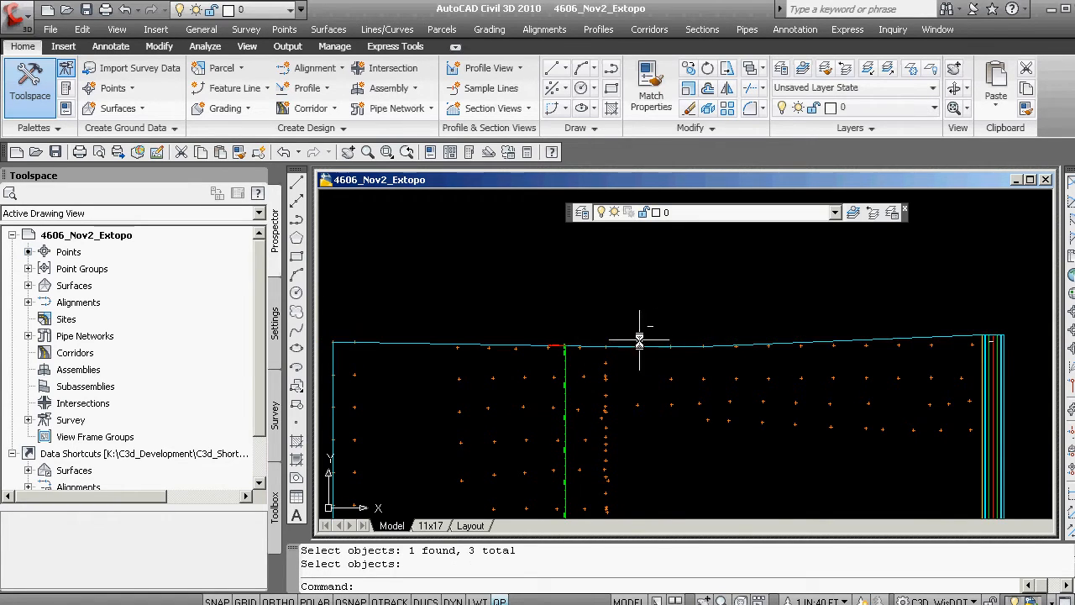
Try to erase leftover objects just north of the boundary with a small selection window
text(e)
key(Return)
text(w)
key(Return)
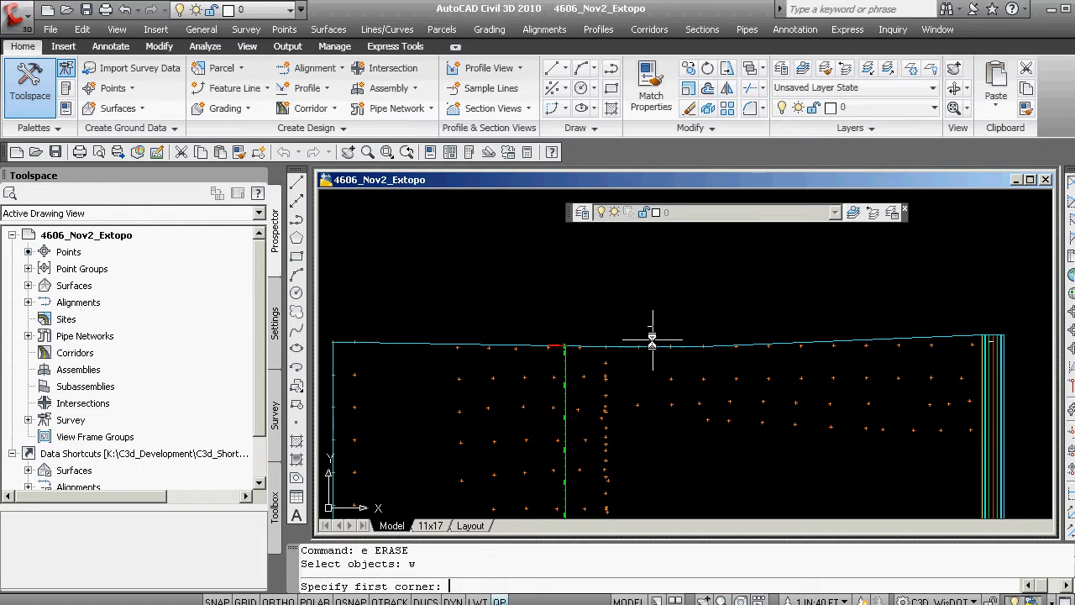
click(652, 340)
click(663, 311)
key(Return)
scroll(643, 340, down, 4)
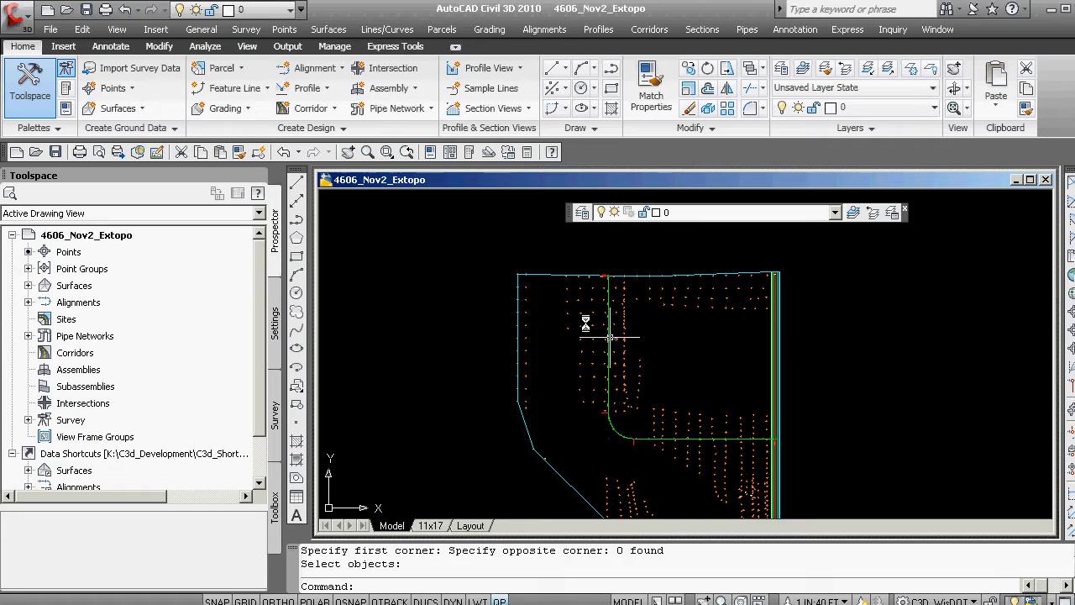
mouse_move(610, 337)
middle_down()
mouse_move(514, 286)
mouse_move(532, 299)
middle_up()
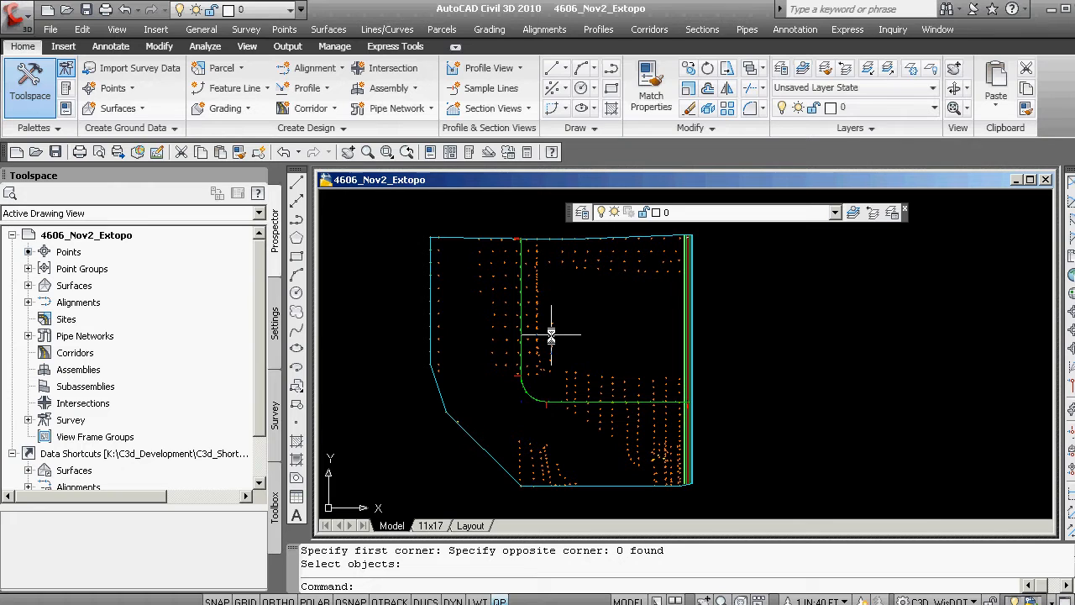
text(nt)
key(Return)
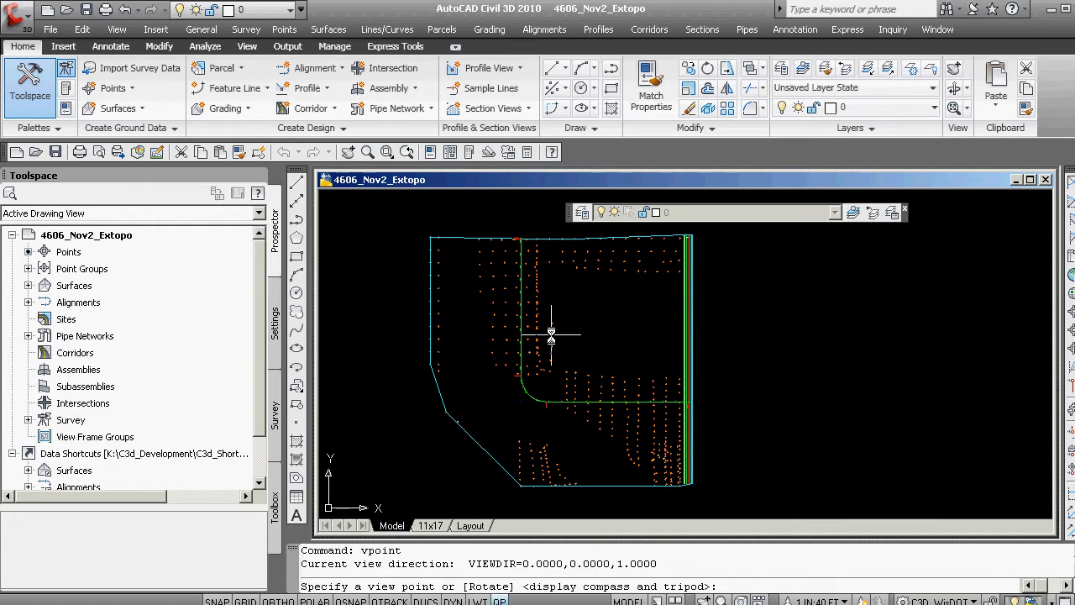
key(Escape)
Split the model space display into the Three: Left viewport configuration
text(vp)
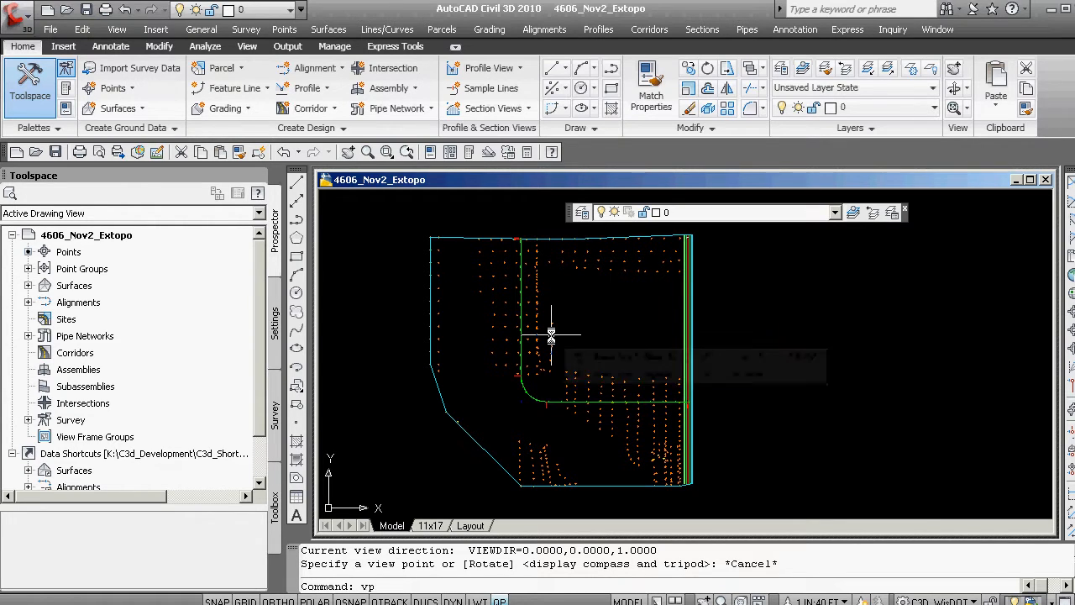
text(orts)
key(Return)
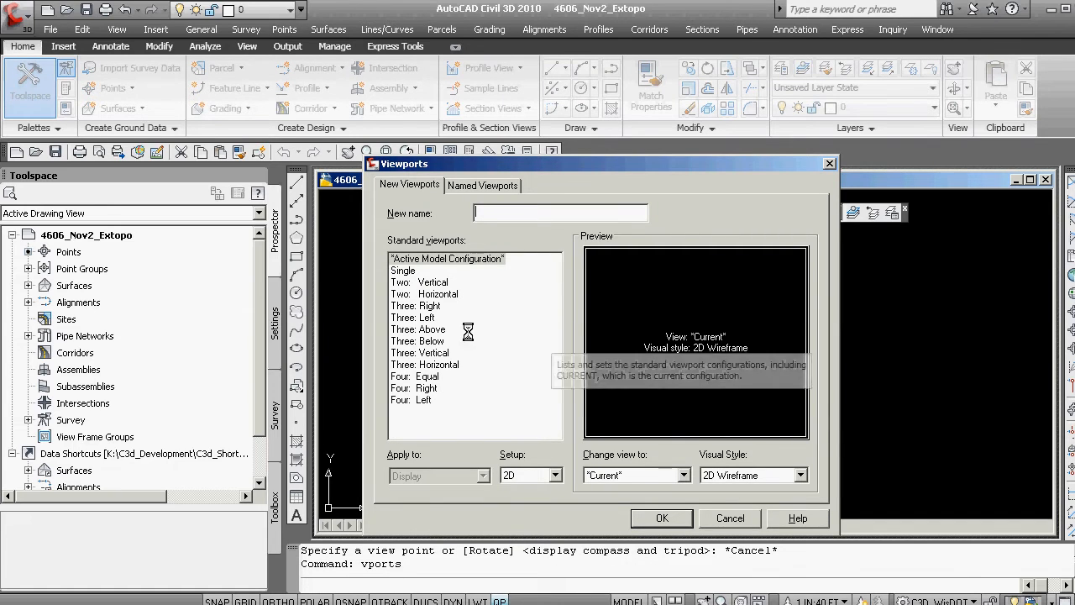
click(427, 306)
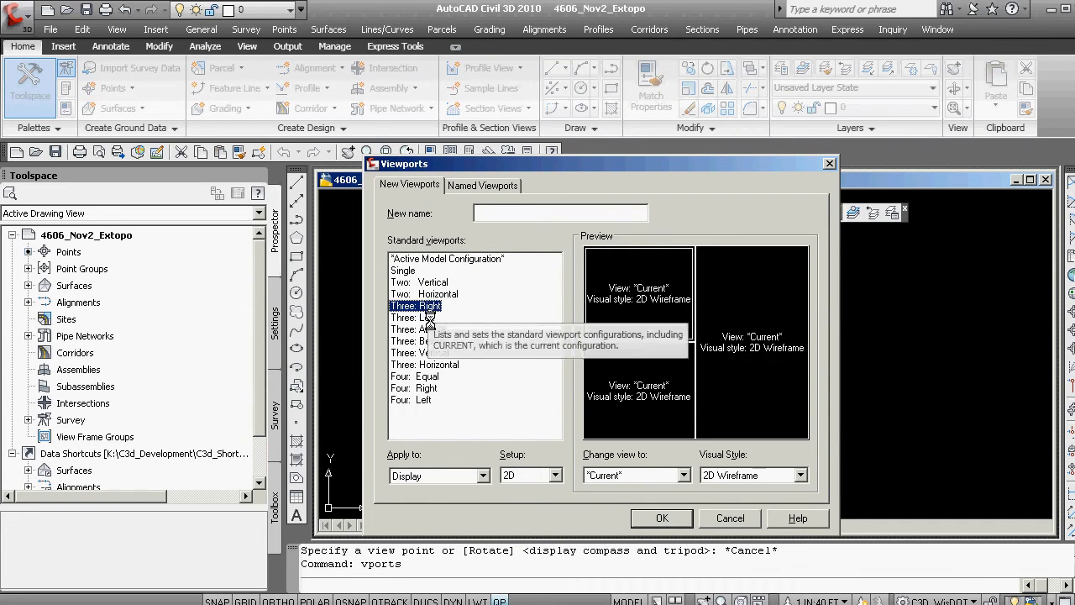
click(426, 318)
click(663, 519)
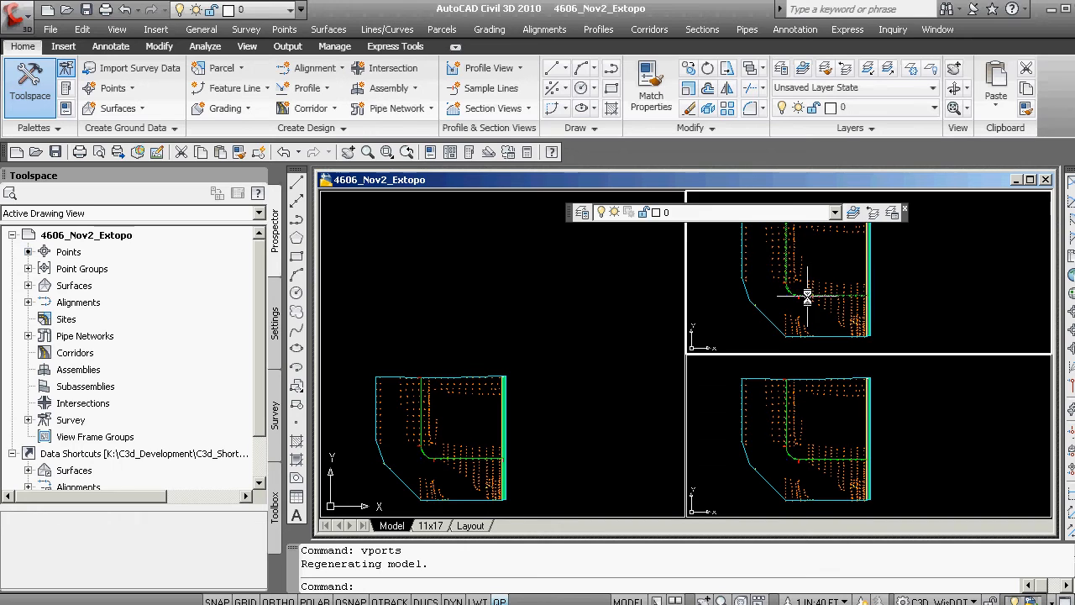
Set the lower small viewport to look from the south with viewpoint 0,-1,0
click(782, 473)
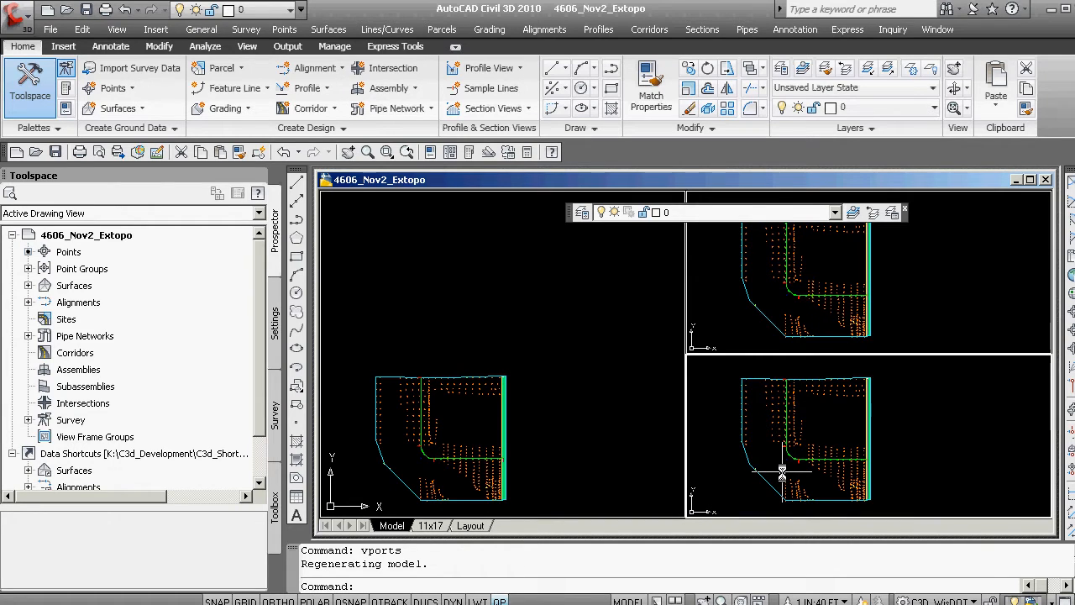
text(vpoint)
key(Return)
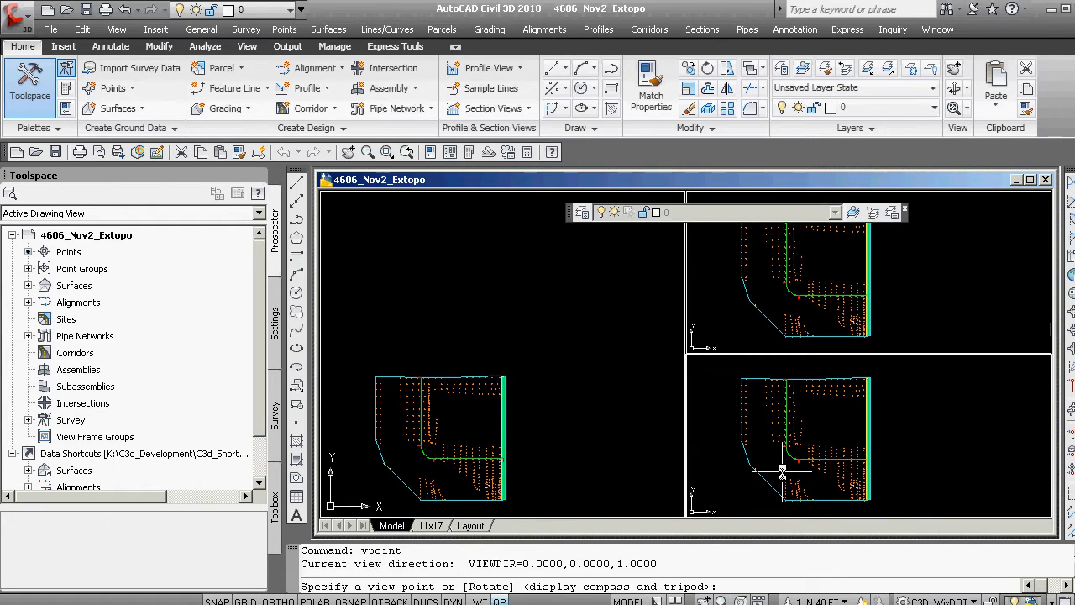
text(0,-1,0)
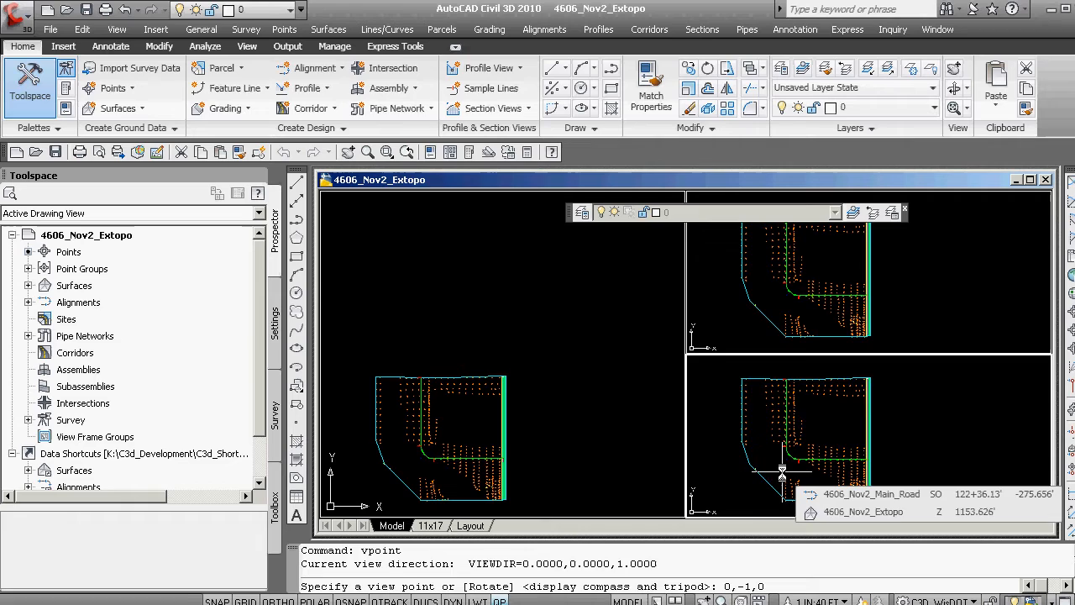
key(Return)
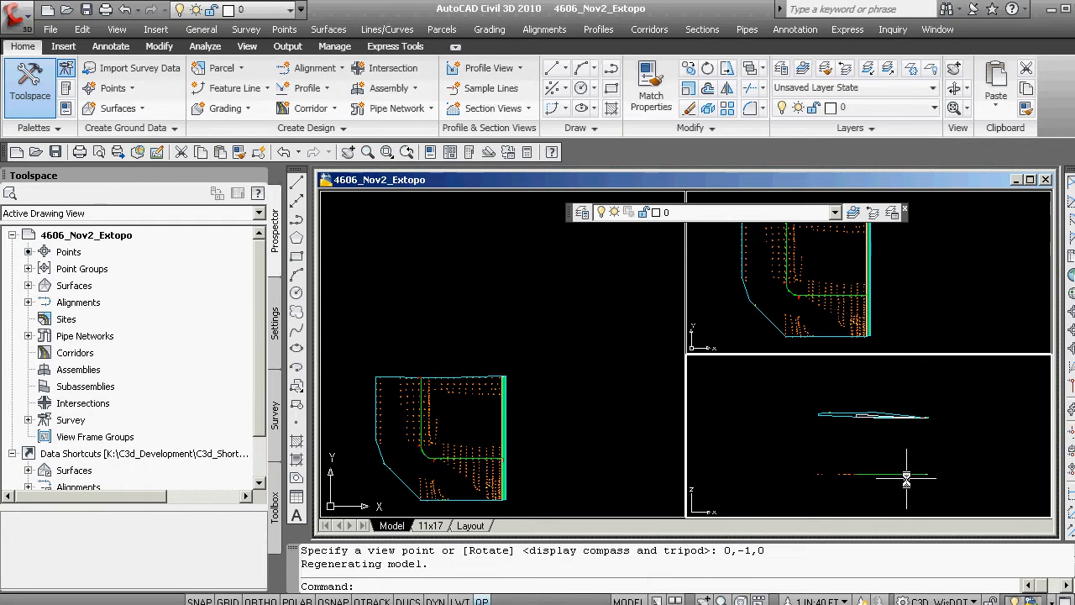
Set the upper small viewport to a northeast isometric view with viewpoint 1,1,1
click(910, 300)
text(vpoin)
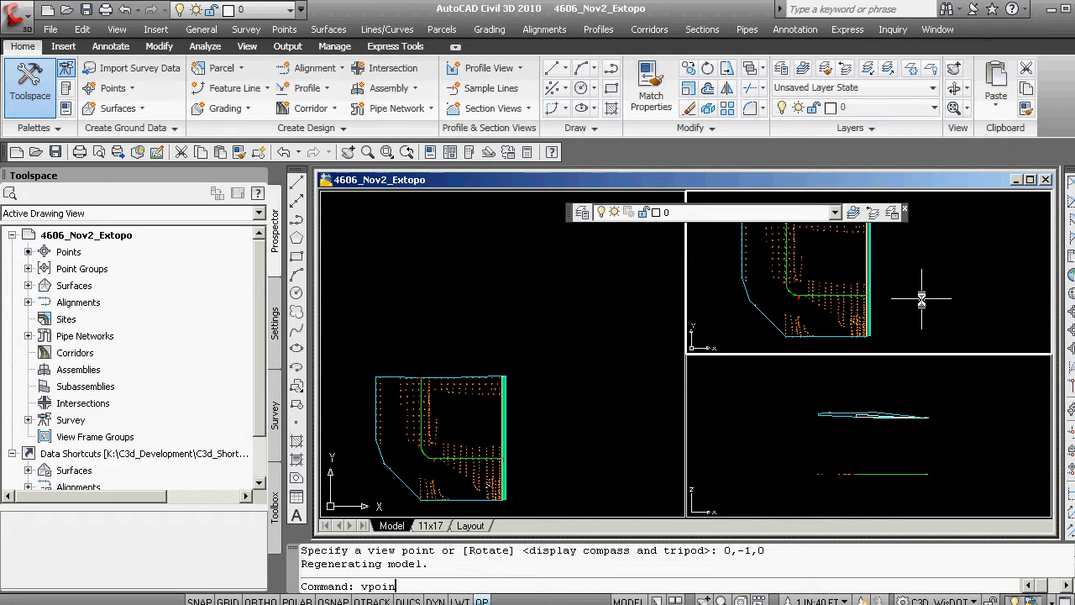
text(t)
key(Return)
text(1,1,1)
key(Return)
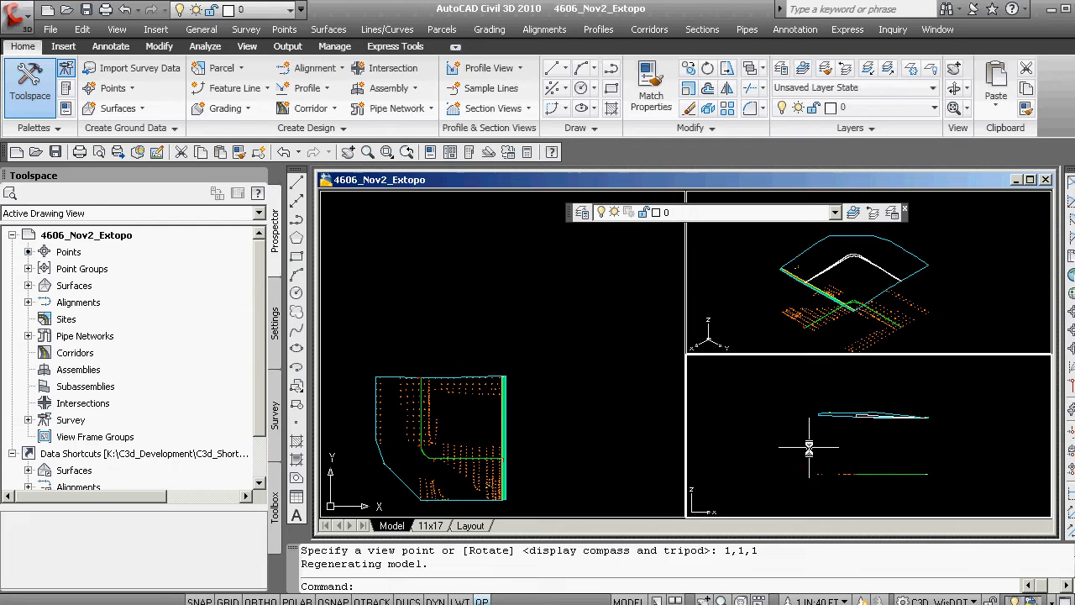
Save the south-facing elevation view of the lower small viewport as a named view called fromsouth
text(vi)
key(Return)
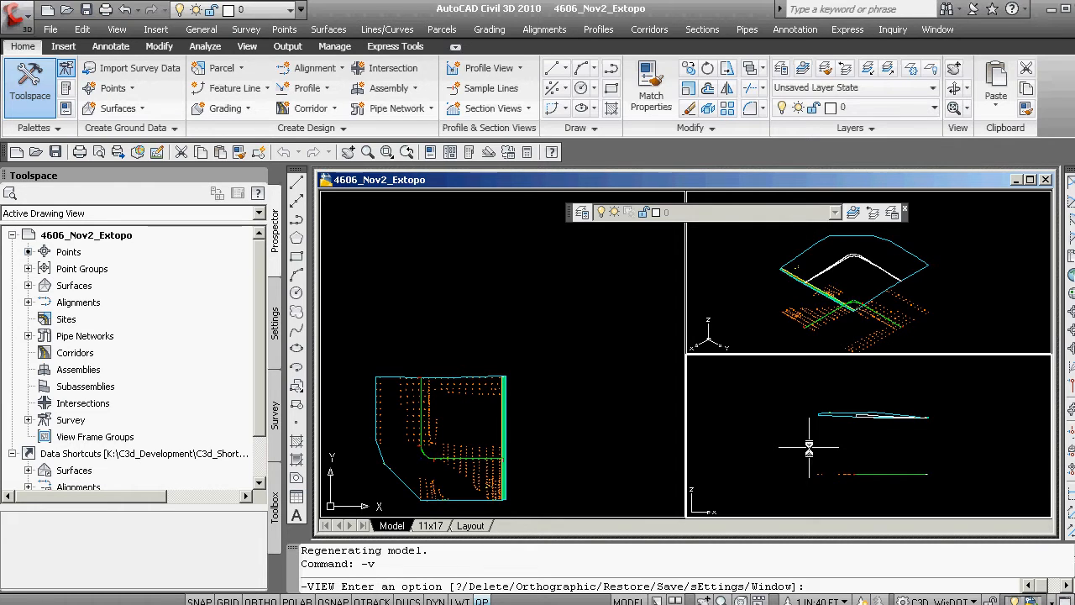
text(save)
key(Return)
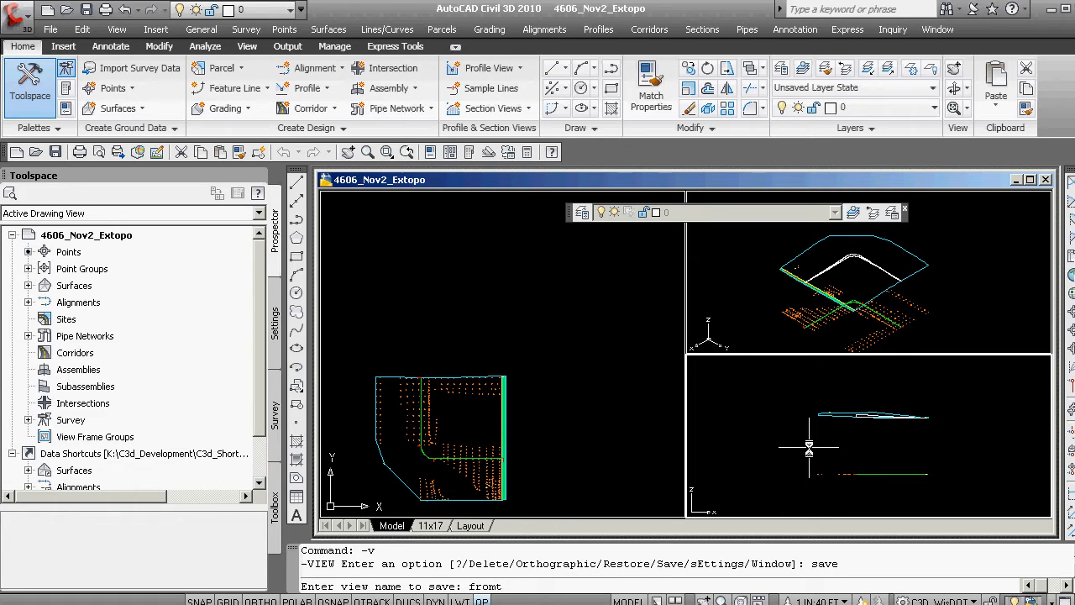
text(fromsouth)
key(Return)
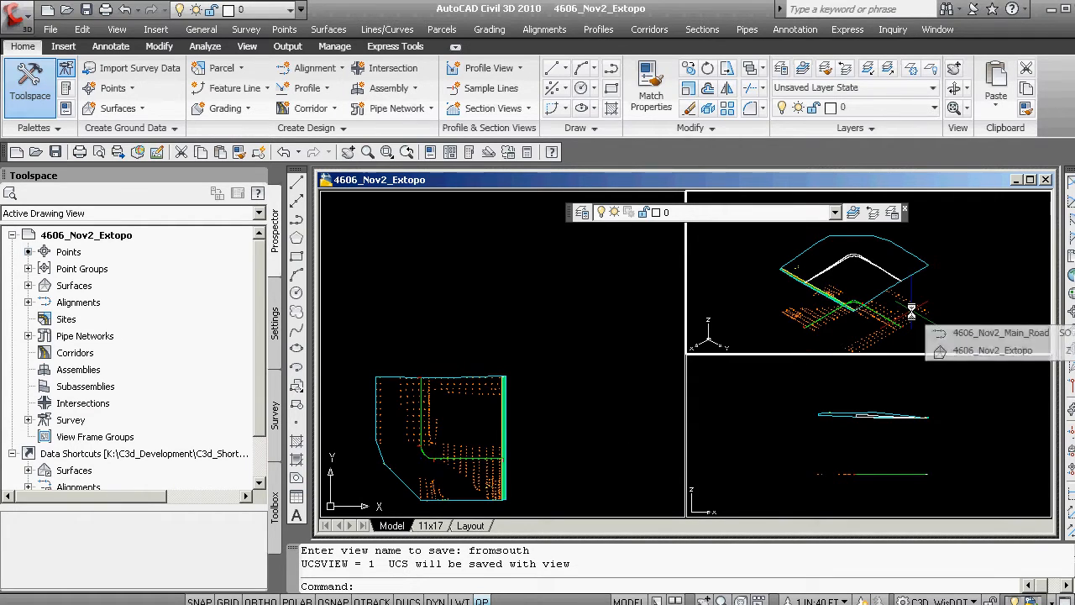
Save the isometric view of the upper small viewport as a named view called fromnortheast
text(uv)
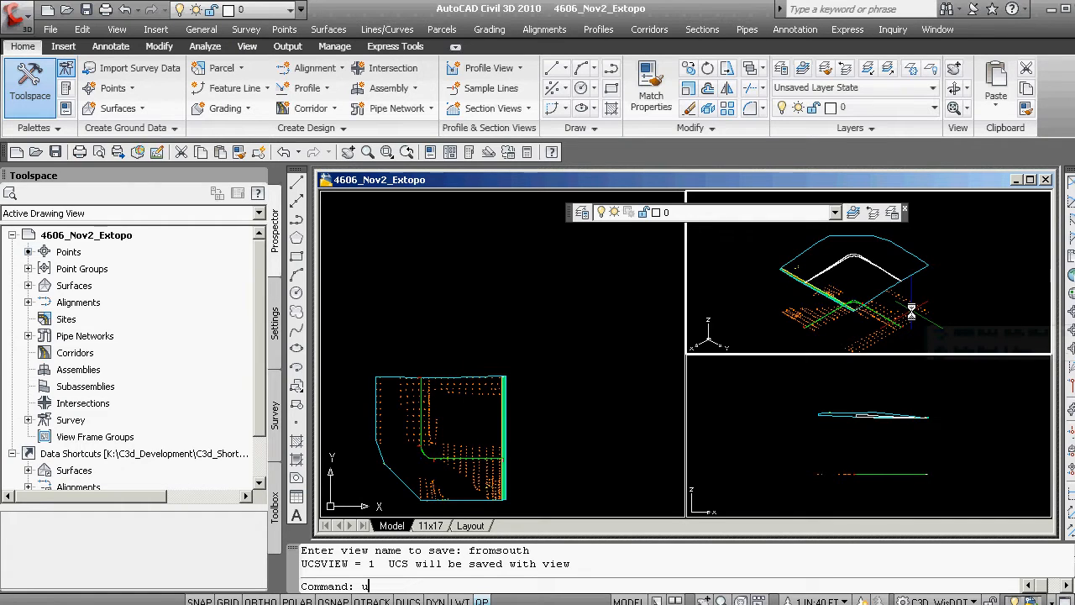
key(BackSpace)
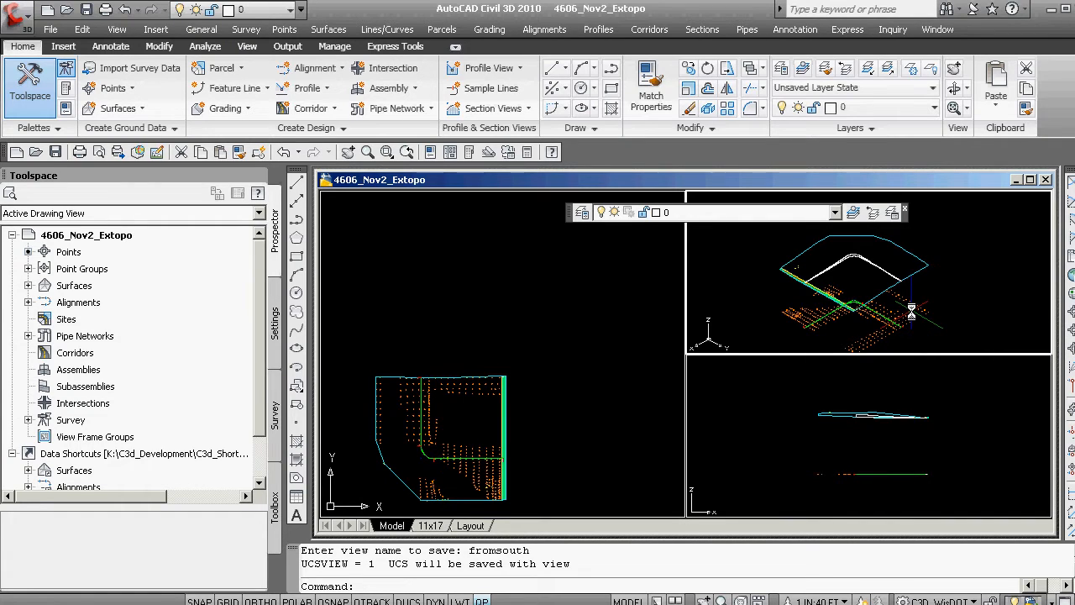
key(Return)
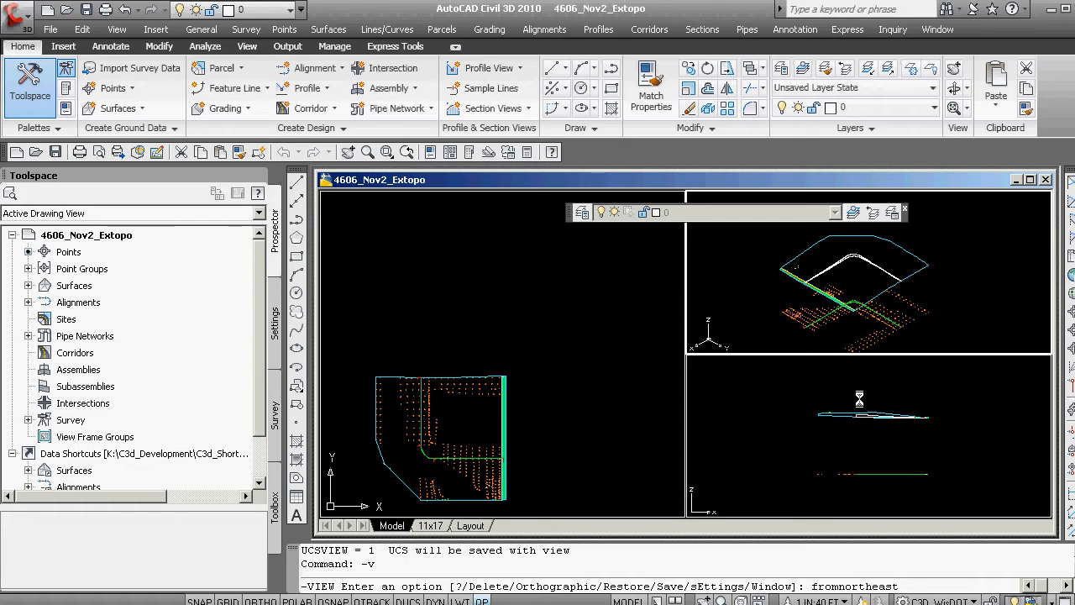
key(Return)
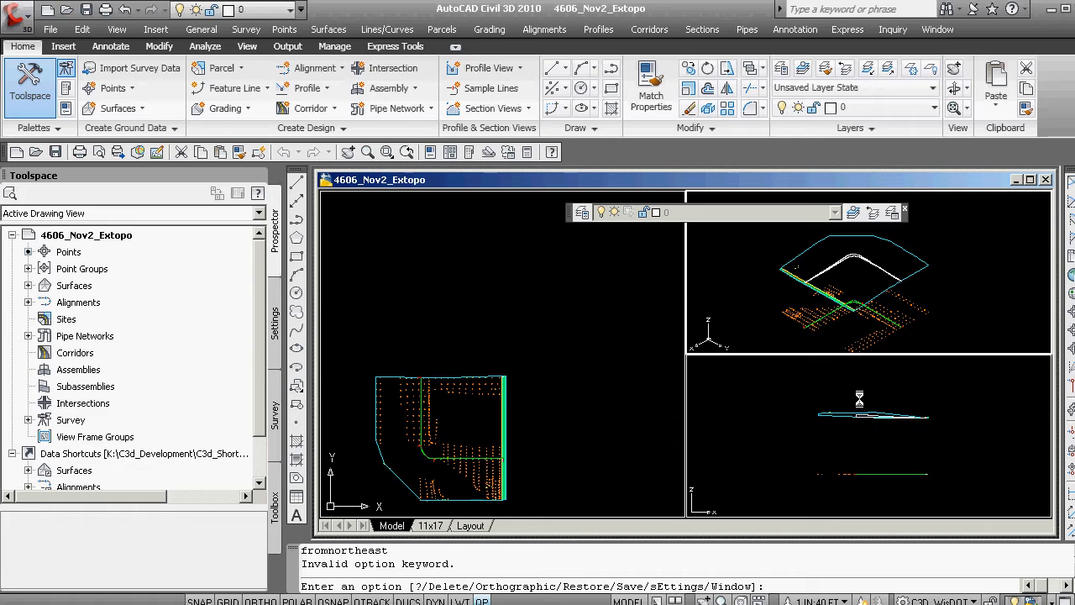
text(ve)
key(Return)
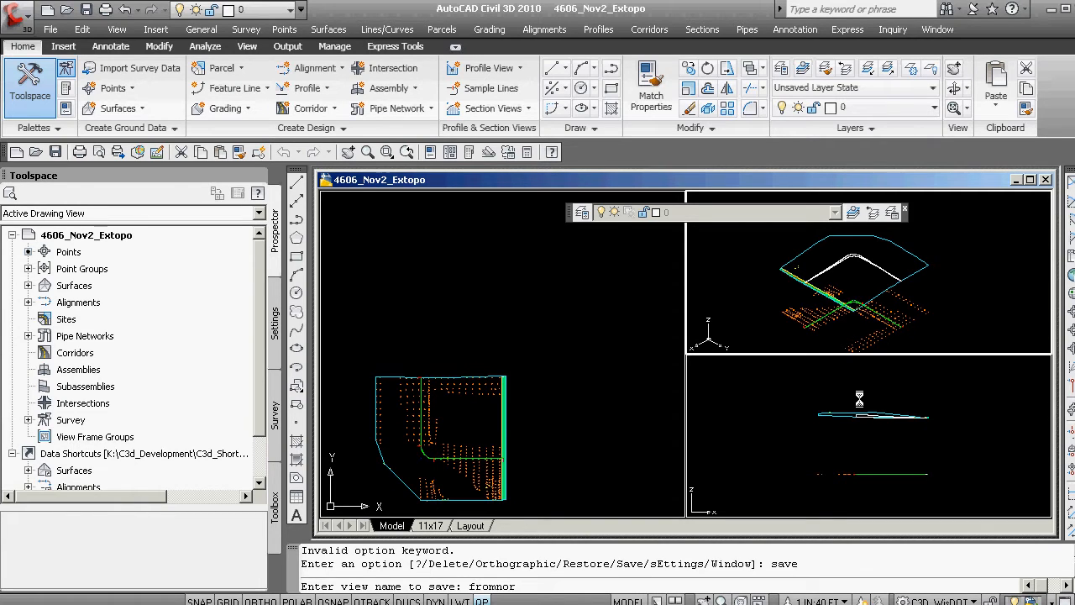
text(fromnortheaa)
key(Return)
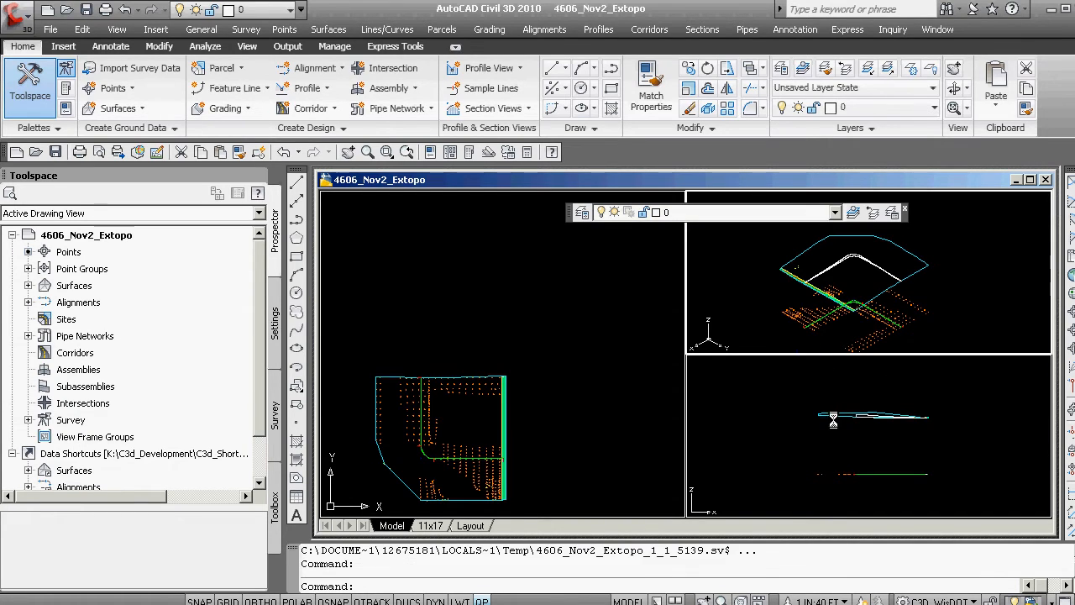
In the plan viewport, draw a line from the north endpoint of the red centerline west to a free point just above the north boundary
click(450, 416)
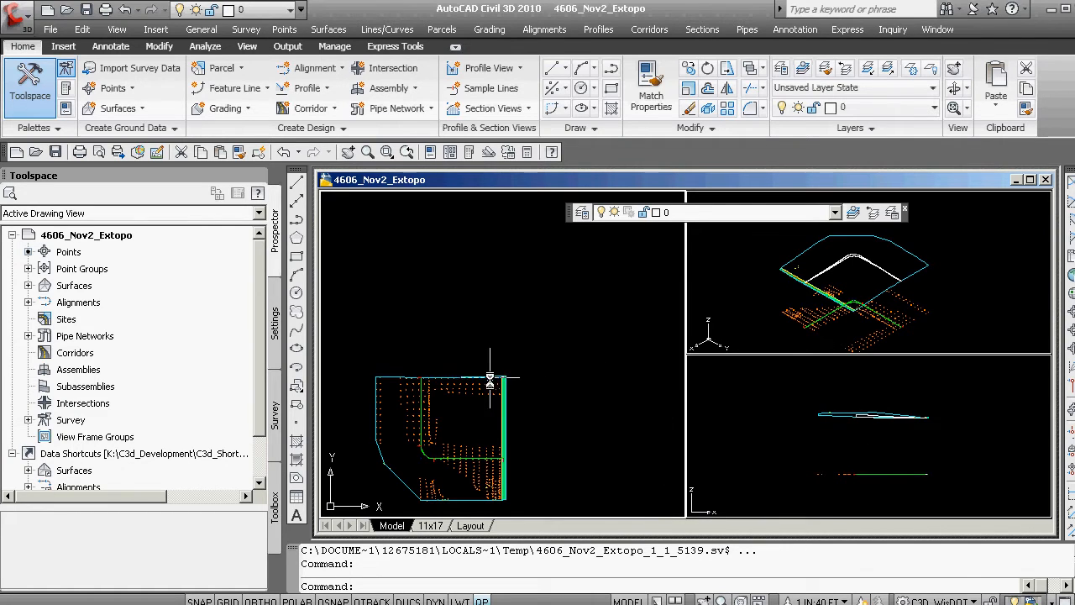
scroll(490, 381, up, 5)
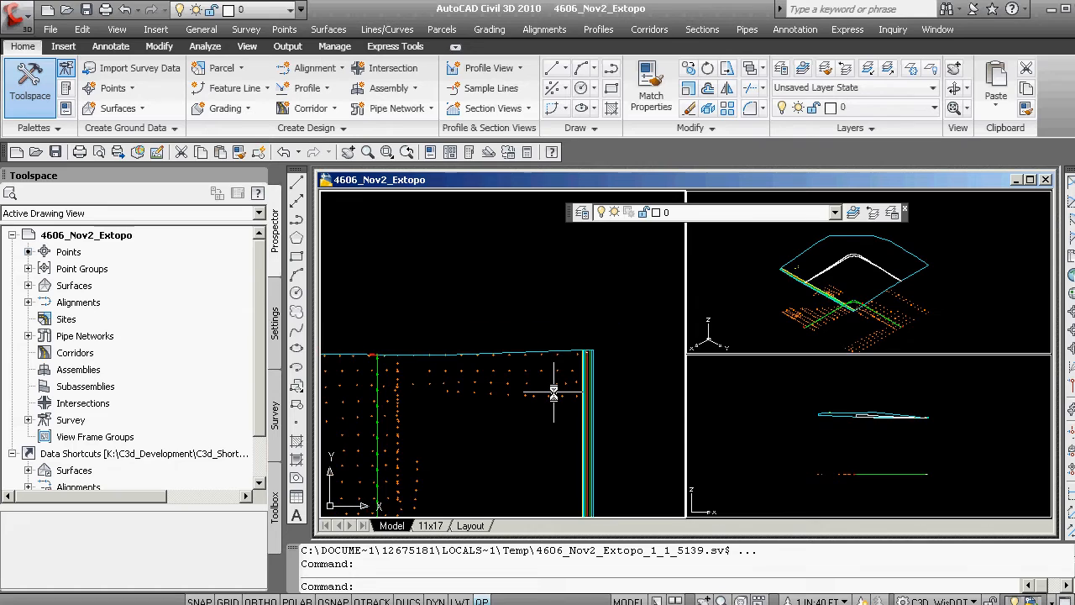
text(line)
key(Return)
text(w)
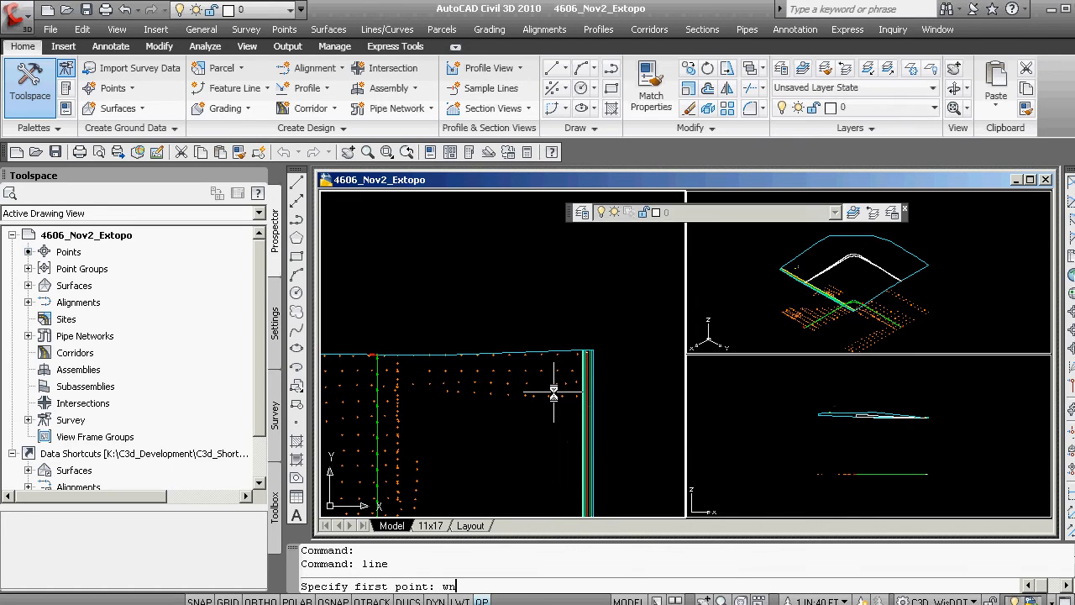
text(nd)
key(Return)
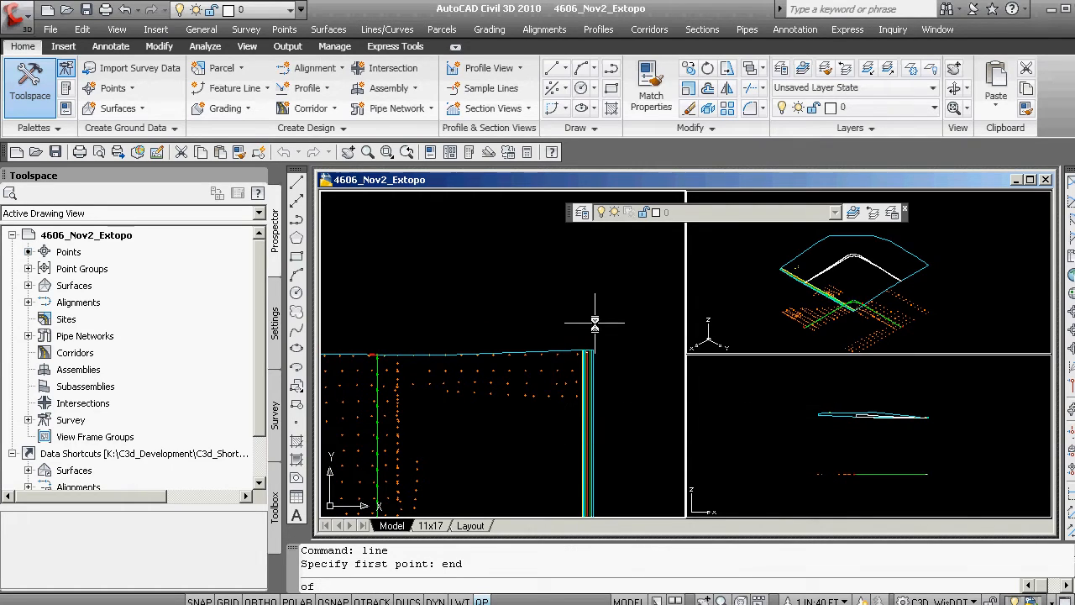
scroll(577, 359, up, 3)
scroll(579, 364, up, 4)
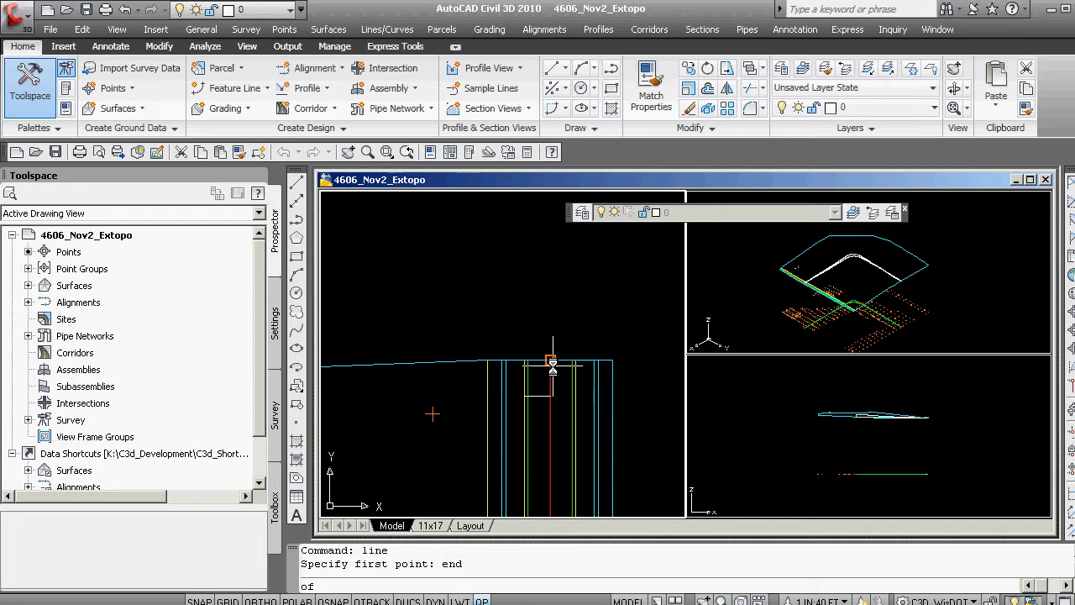
click(553, 367)
scroll(558, 367, down, 8)
scroll(557, 368, down, 3)
click(476, 370)
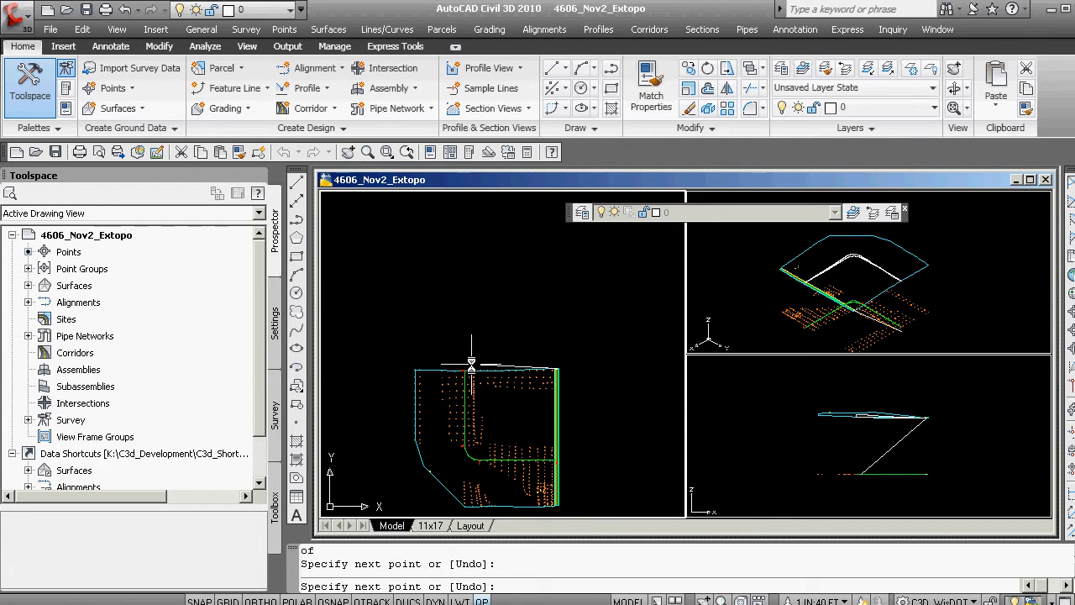
key(Escape)
Erase the sloping test line, selecting it in the viewport that looks from the south
click(905, 442)
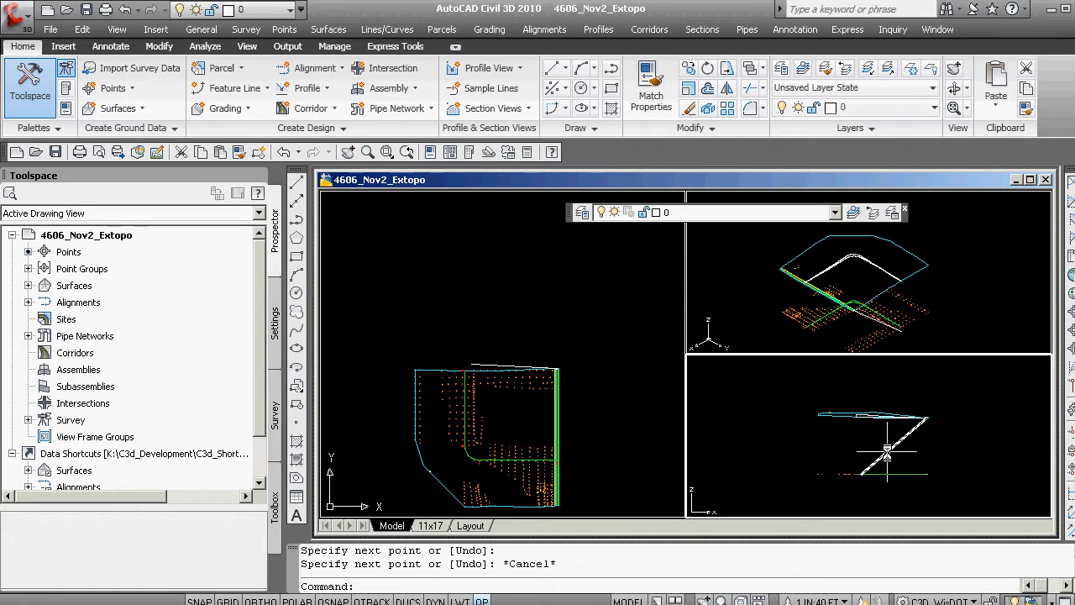
click(887, 454)
text(e)
key(Return)
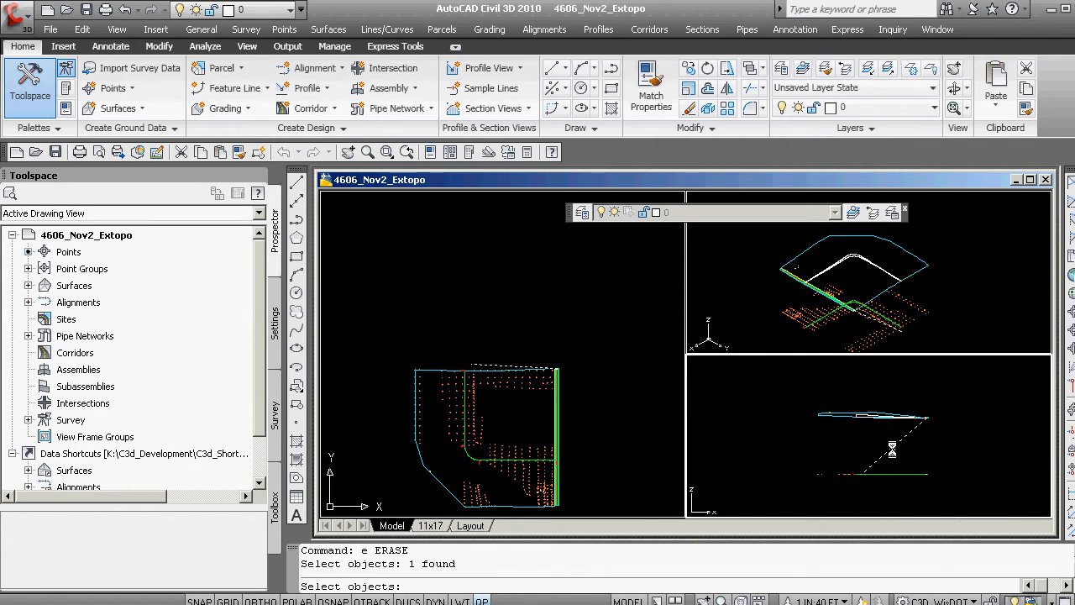
key(Return)
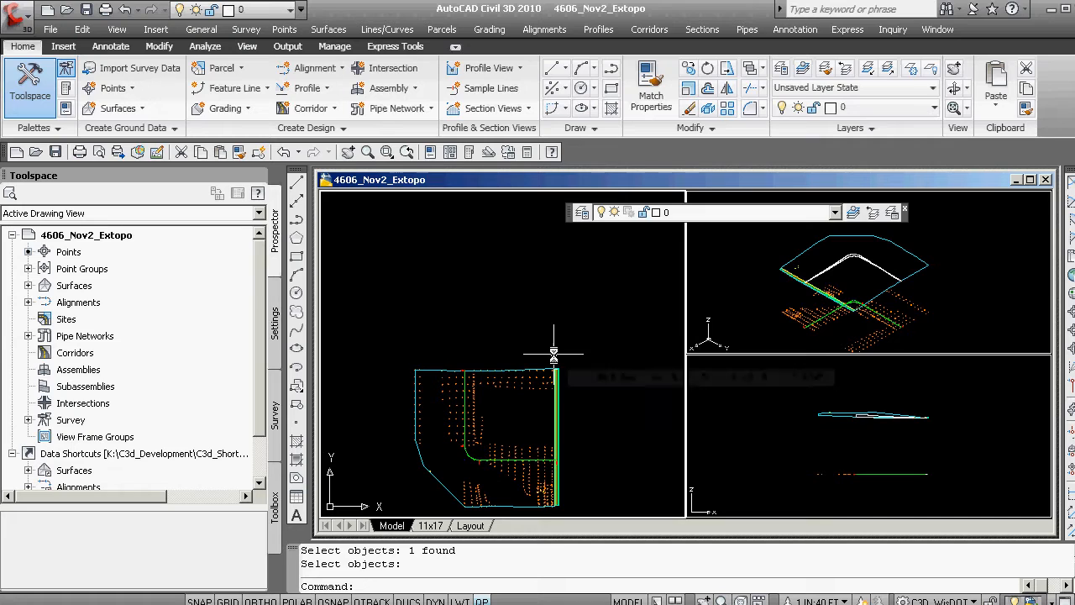
Draw a freehand zigzag polyline in the plan viewport, starting from a line endpoint at the north end of the east road
text(pline)
key(Return)
text(end)
key(Return)
scroll(580, 360, up, 5)
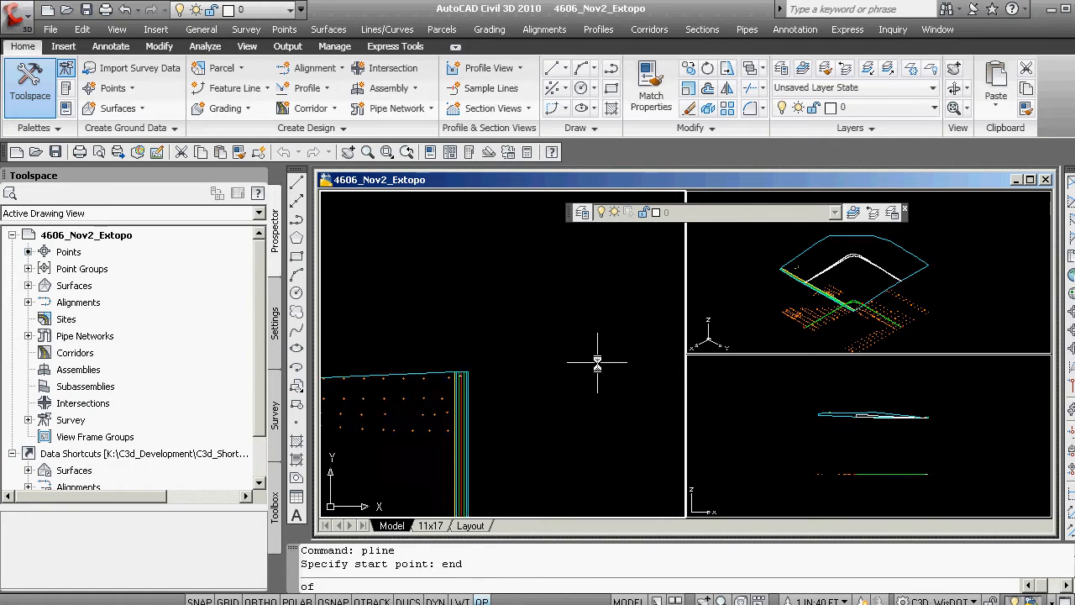
click(406, 372)
scroll(382, 395, down, 4)
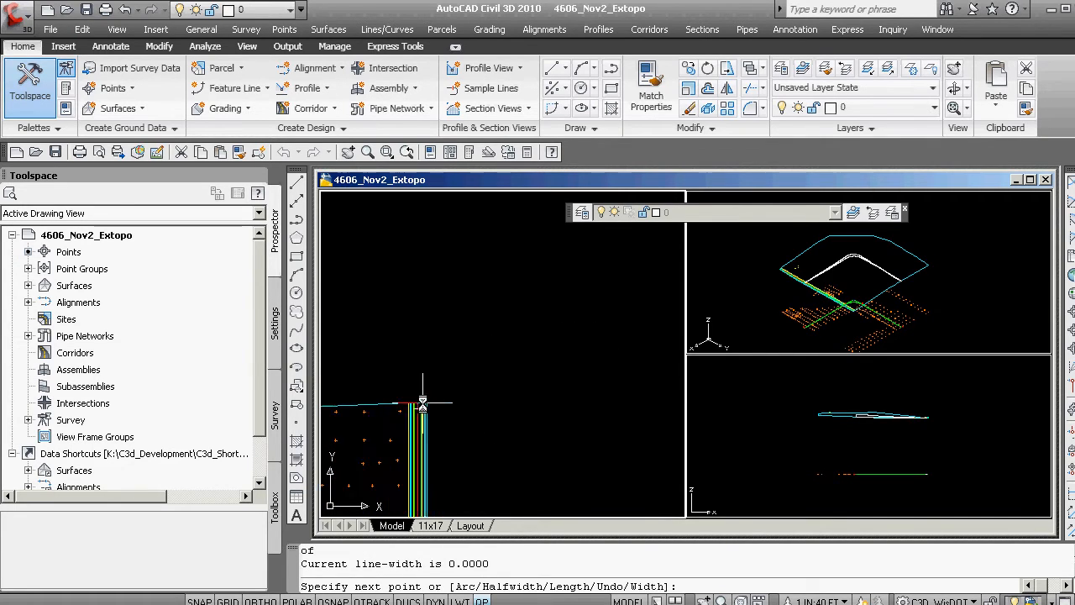
click(413, 402)
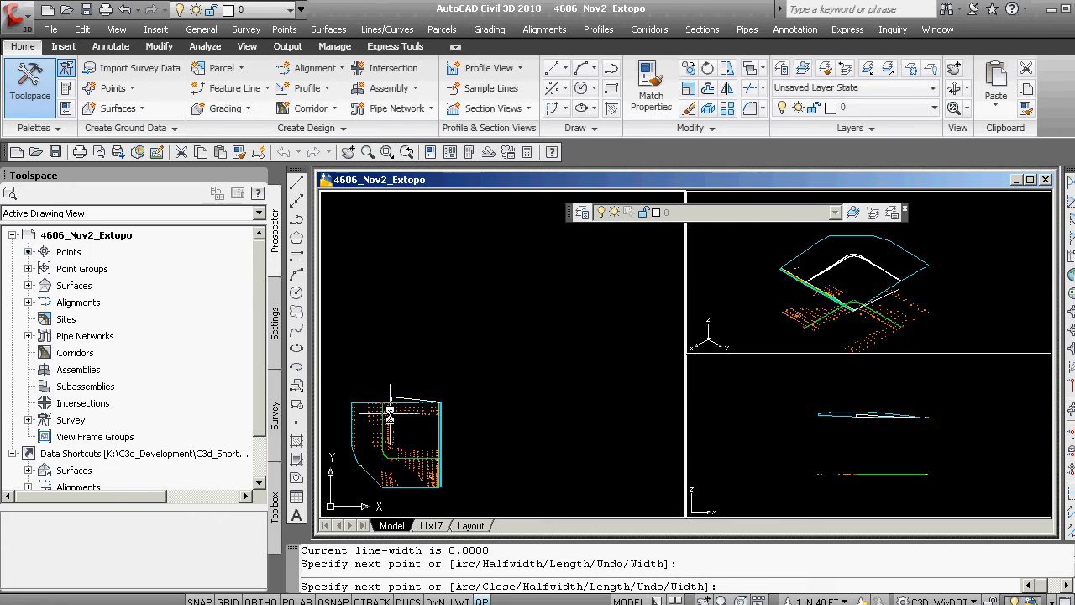
click(404, 427)
click(423, 461)
click(408, 451)
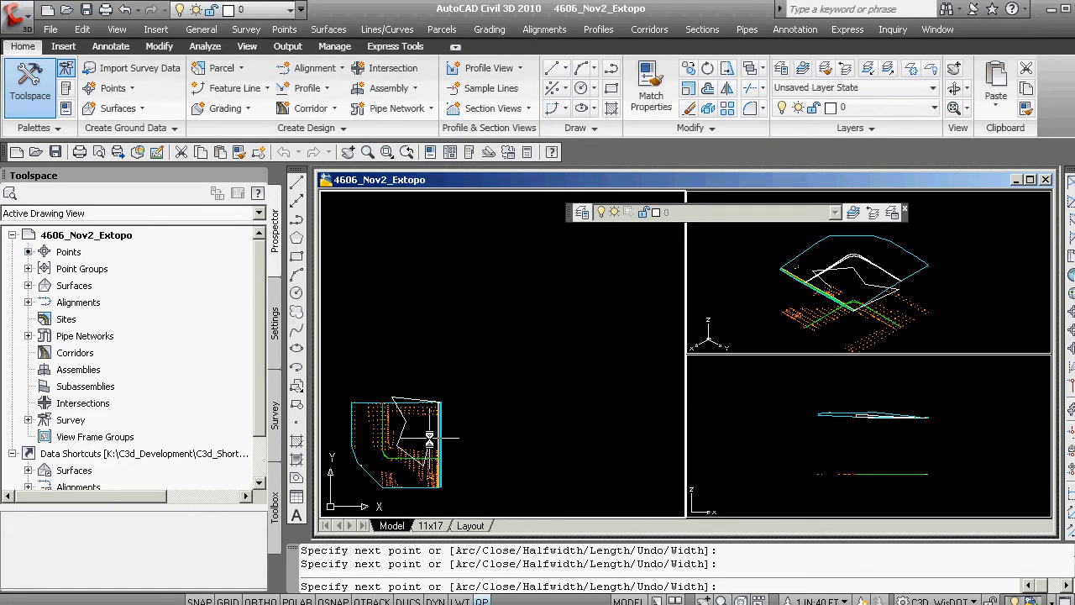
click(429, 442)
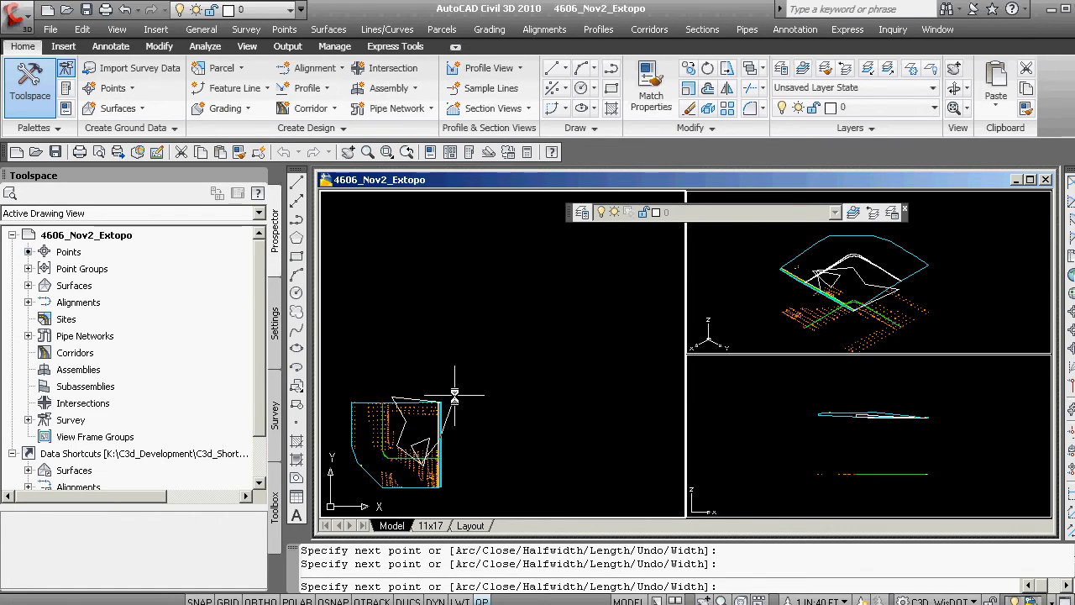
key(Escape)
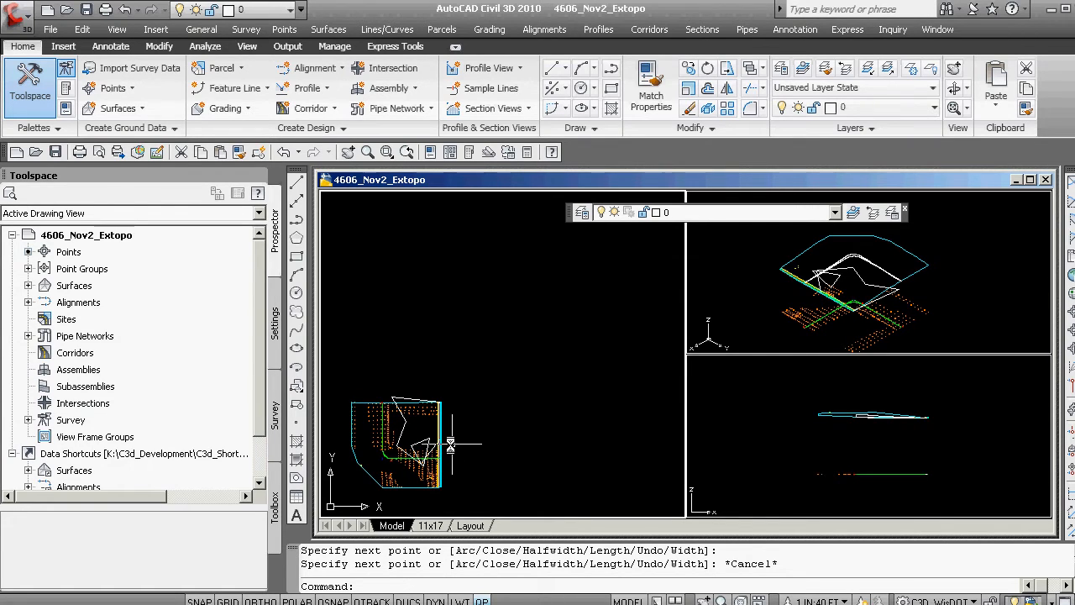
Erase the zigzag test polyline from the plan viewport
text(e)
key(Return)
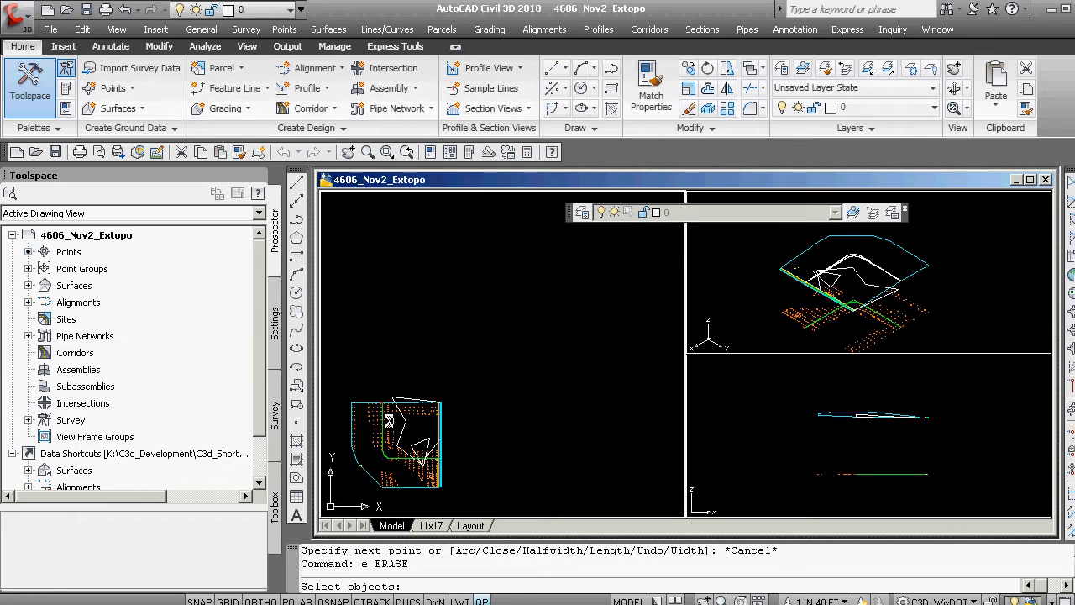
click(402, 418)
key(Return)
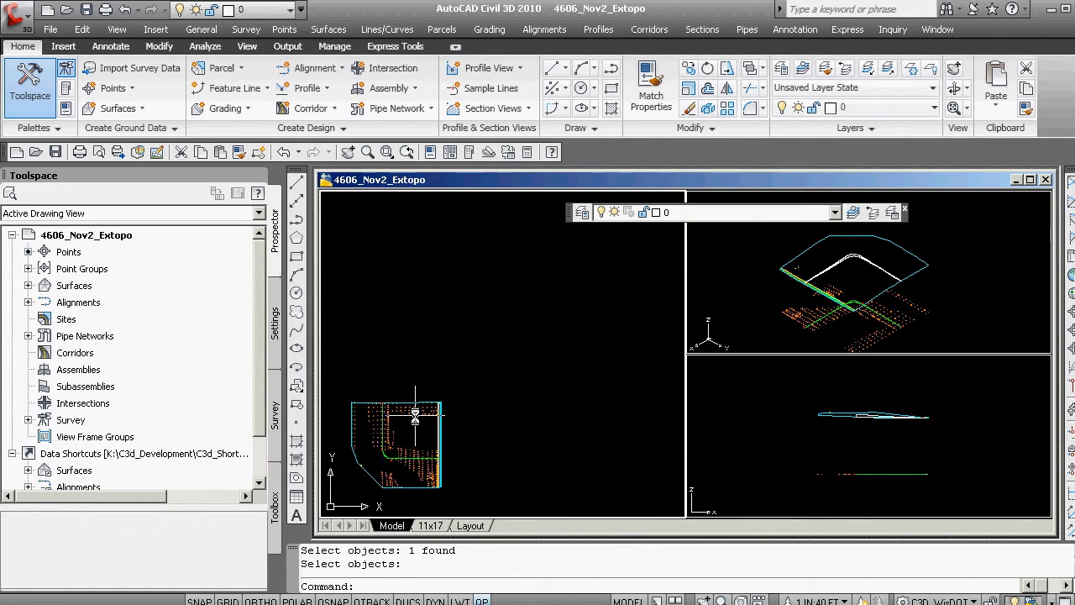
middle_drag(401, 458, 445, 440)
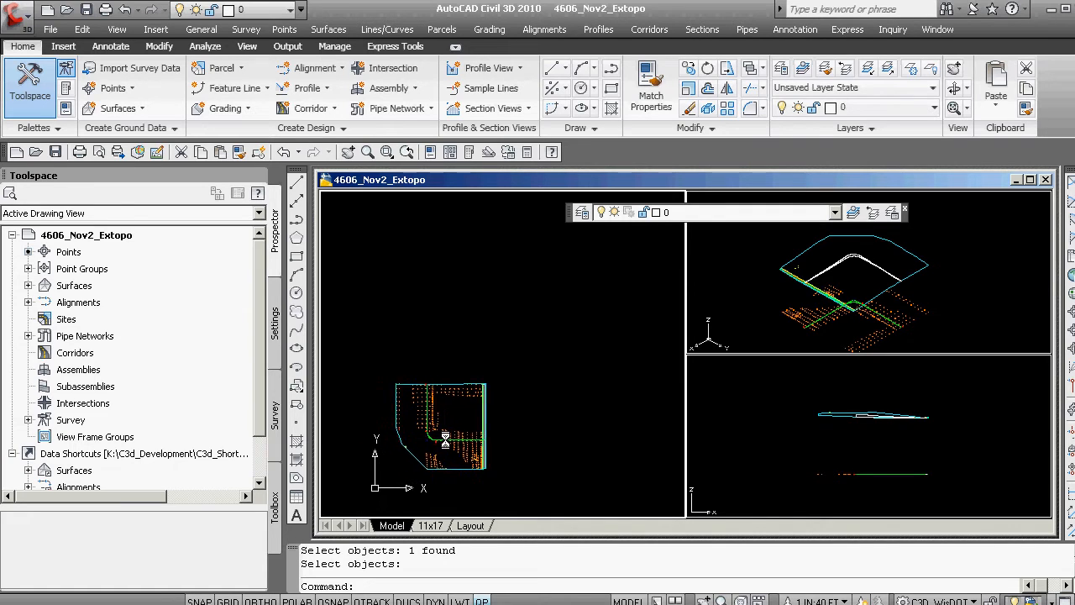
scroll(447, 435, up, 5)
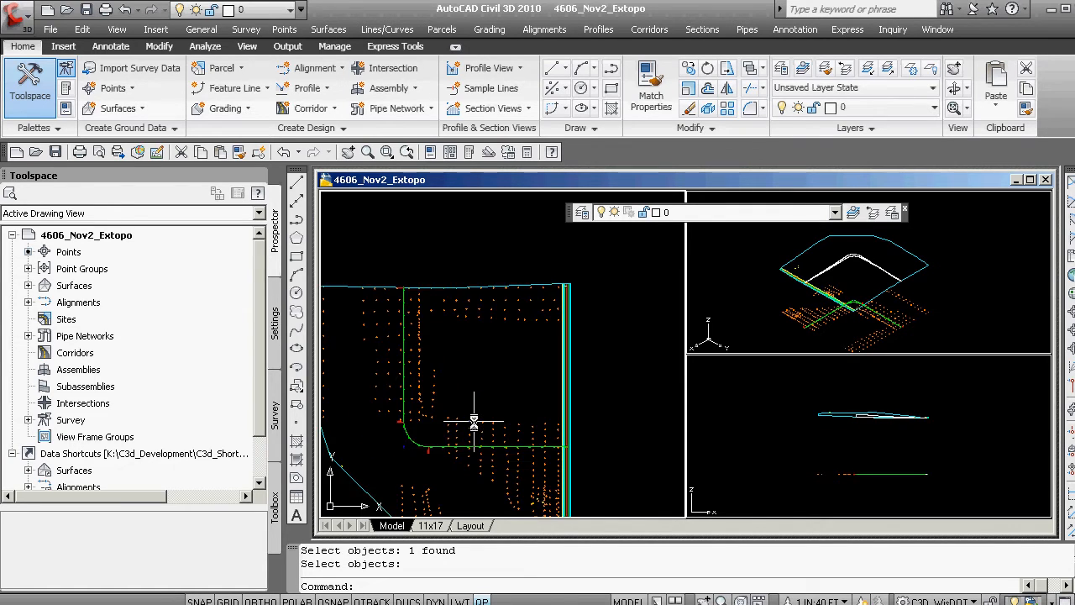
scroll(475, 420, down, 2)
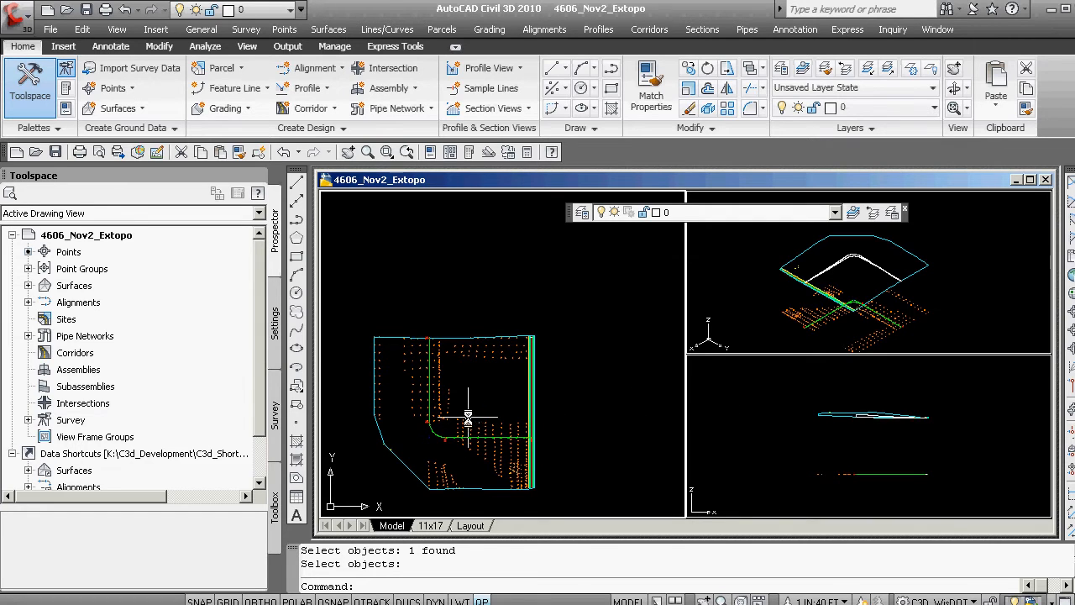
mouse_move(481, 451)
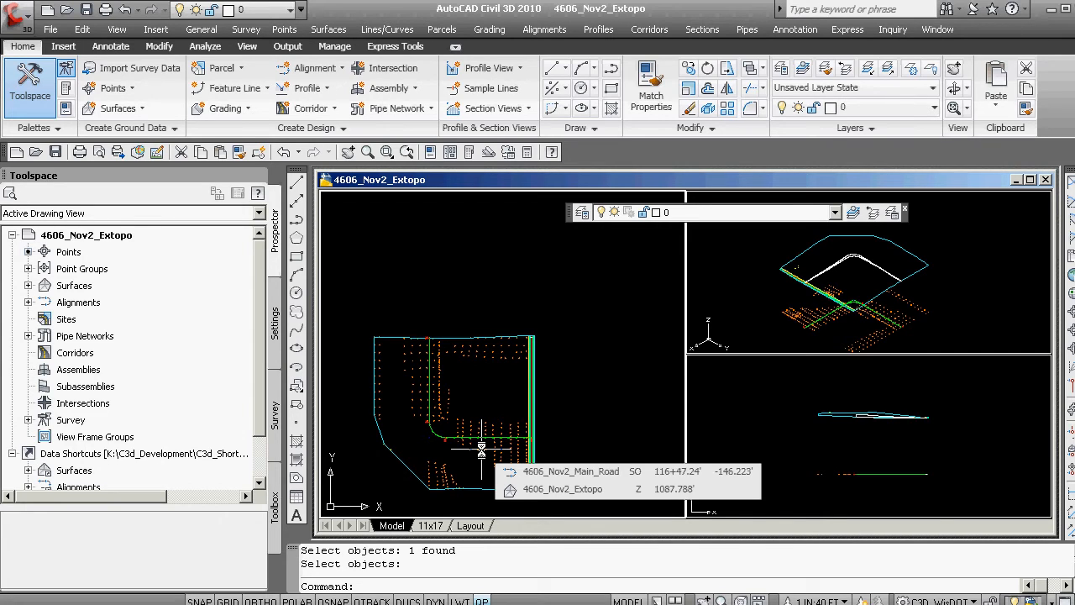
click(598, 402)
click(599, 403)
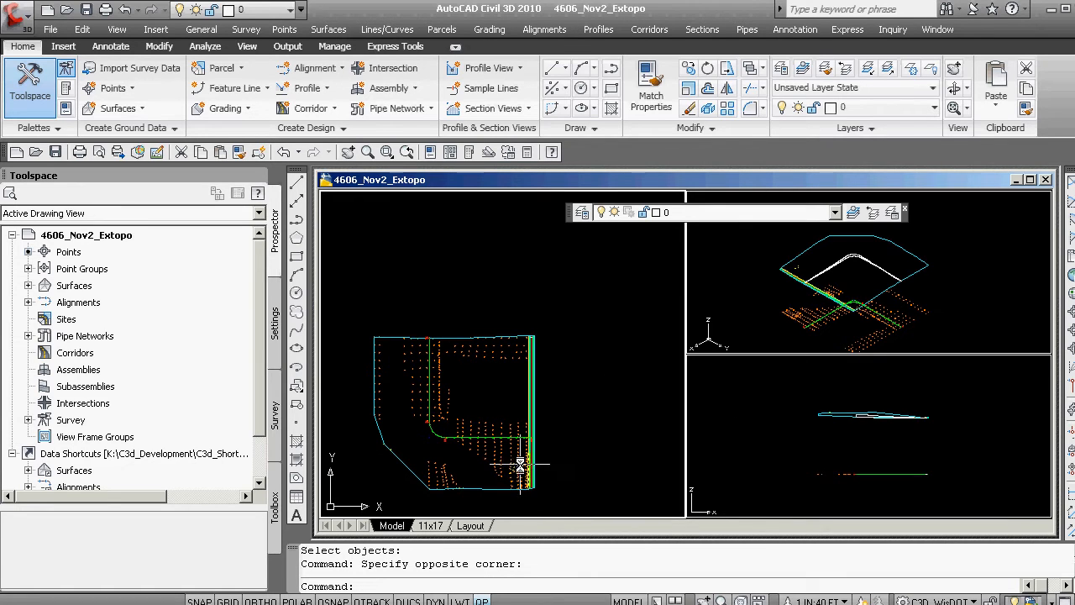
click(455, 433)
key(Escape)
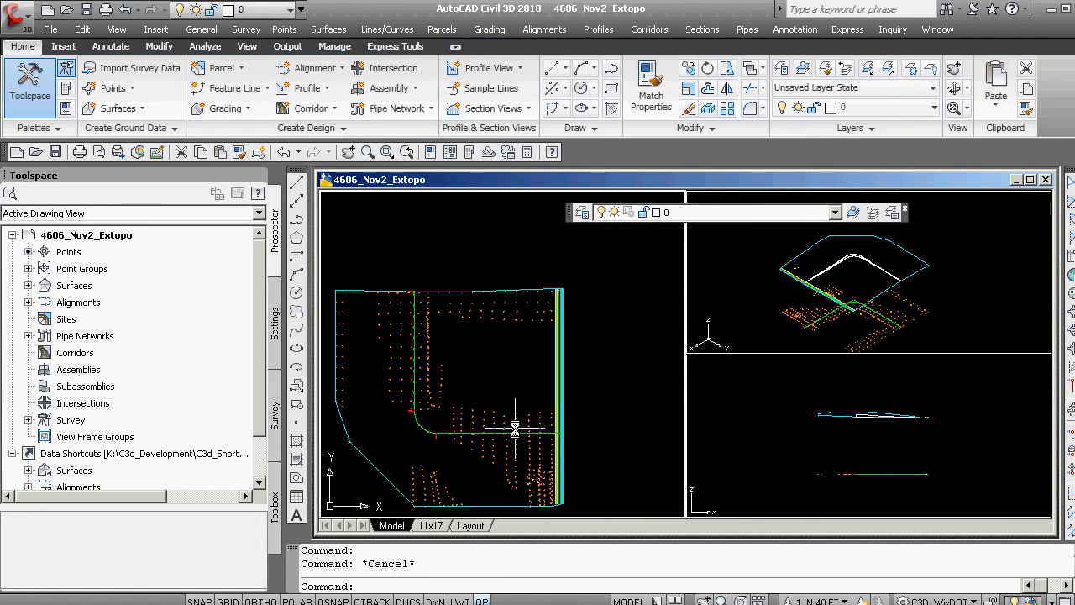
Examine in plan where the green road alignment meets the east road and the north boundary, including the east road's north end
scroll(504, 427, up, 2)
scroll(499, 427, down, 1)
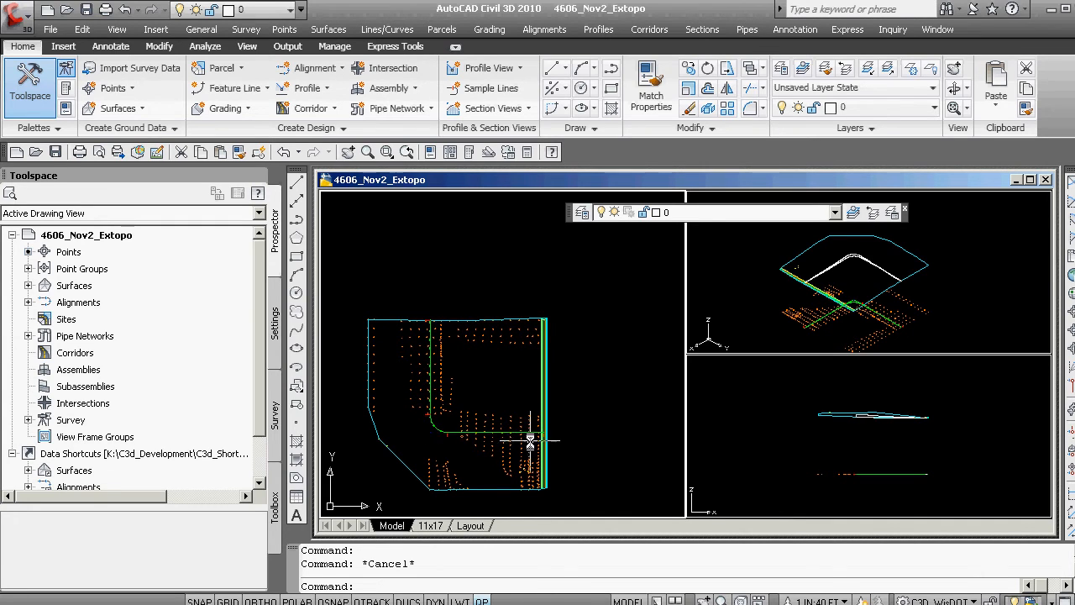
scroll(521, 441, up, 4)
scroll(588, 424, down, 2)
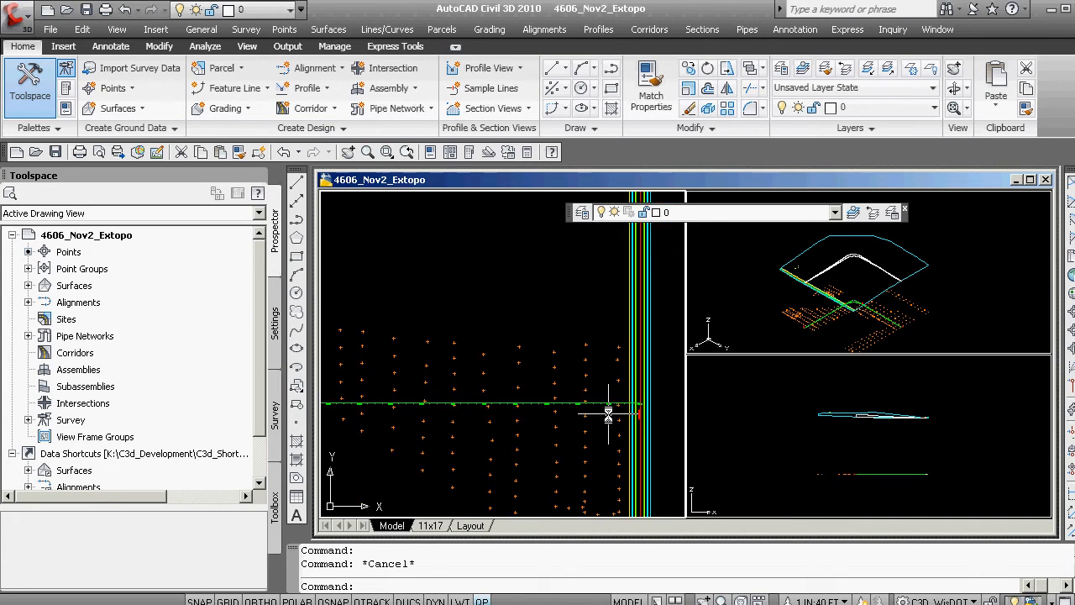
scroll(546, 407, down, 3)
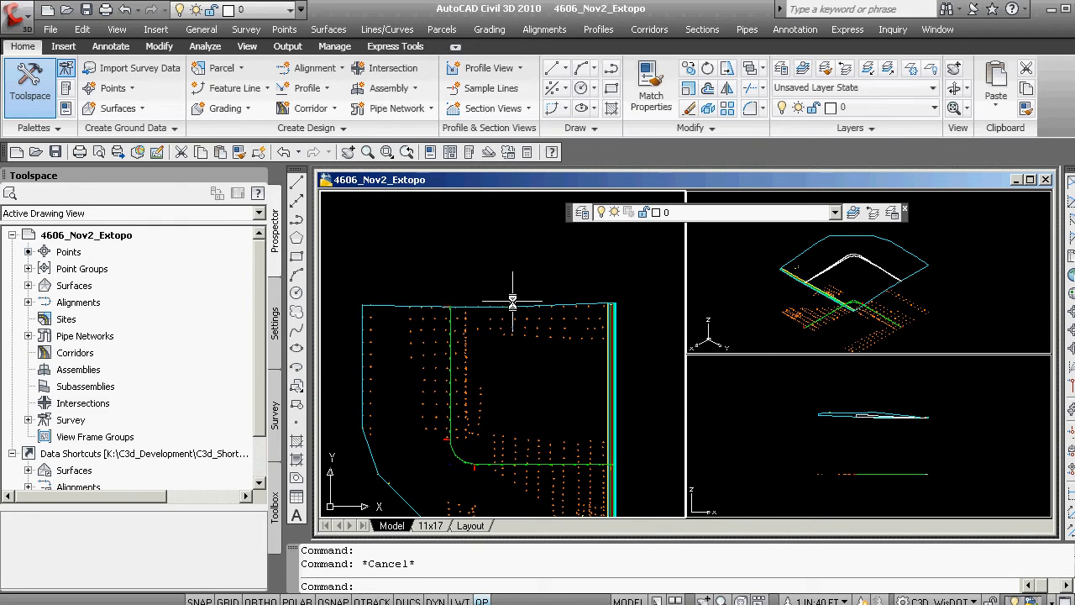
scroll(503, 319, up, 5)
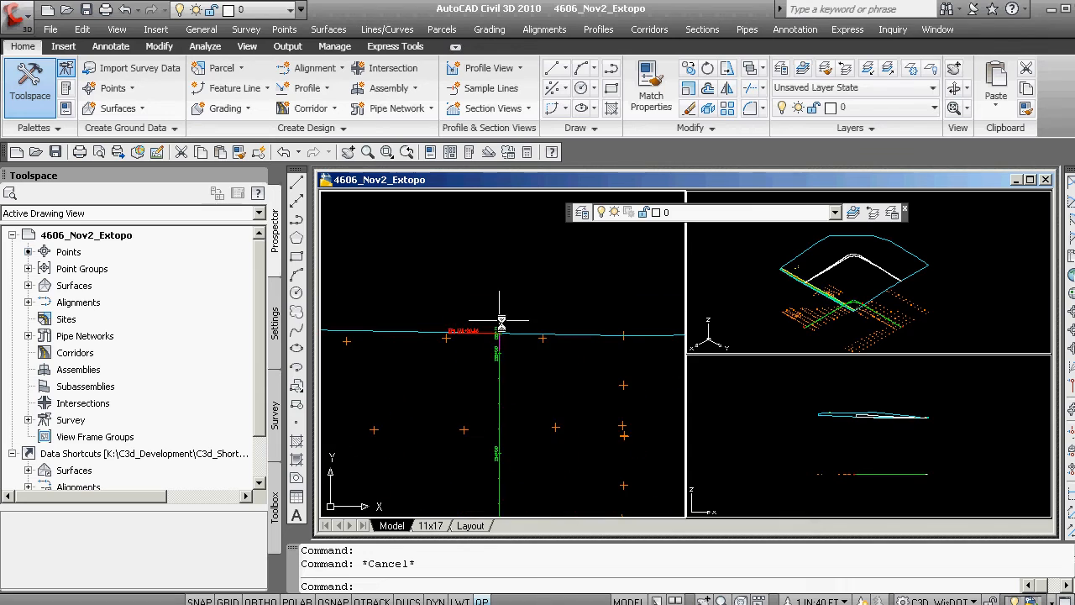
scroll(511, 331, down, 5)
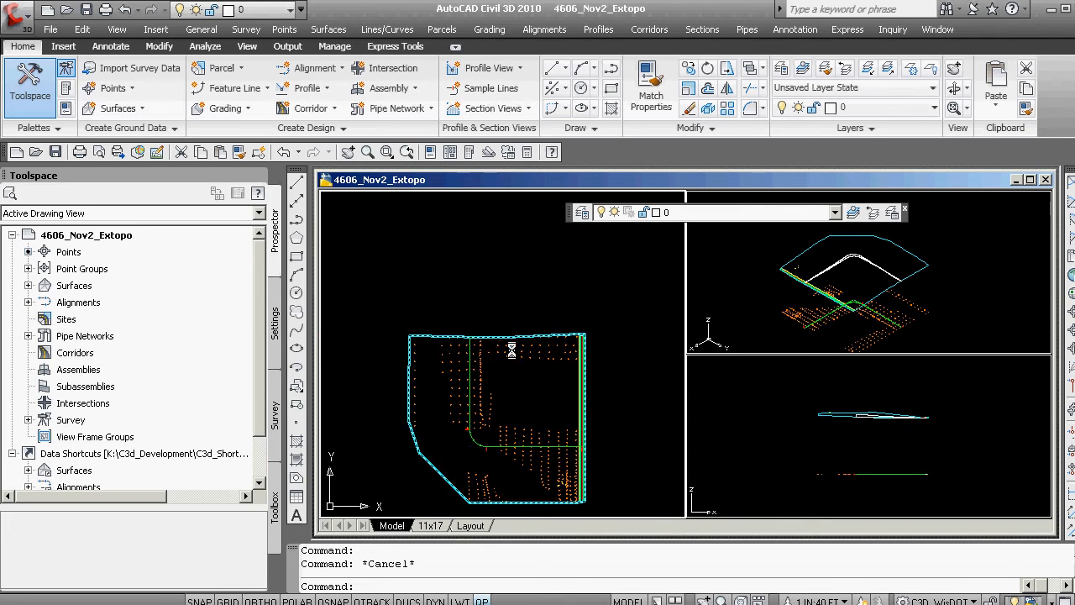
scroll(588, 338, up, 6)
scroll(550, 358, down, 6)
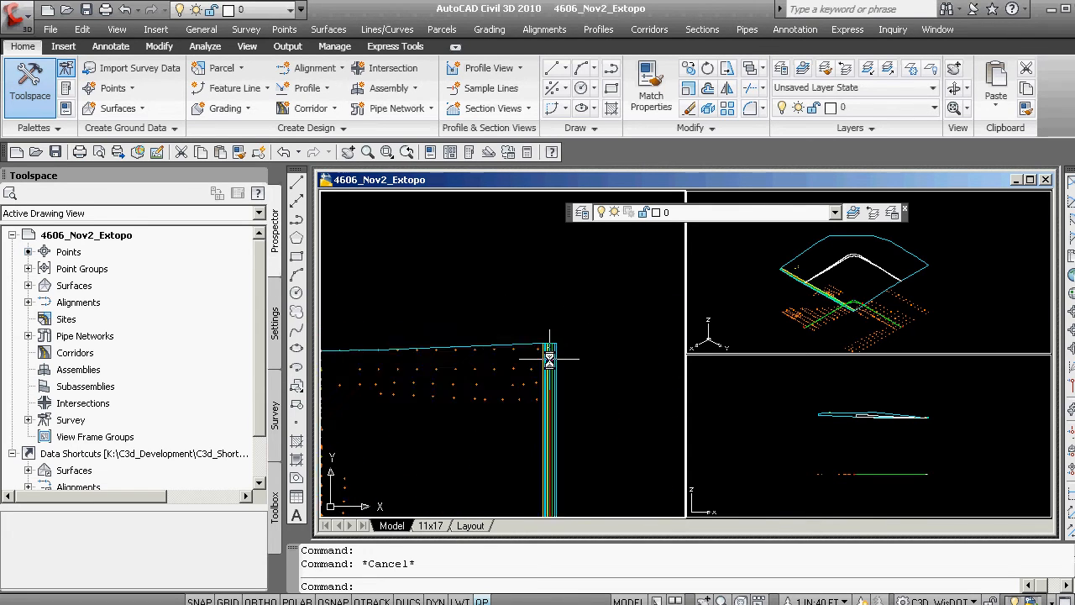
scroll(437, 368, up, 5)
scroll(487, 394, down, 5)
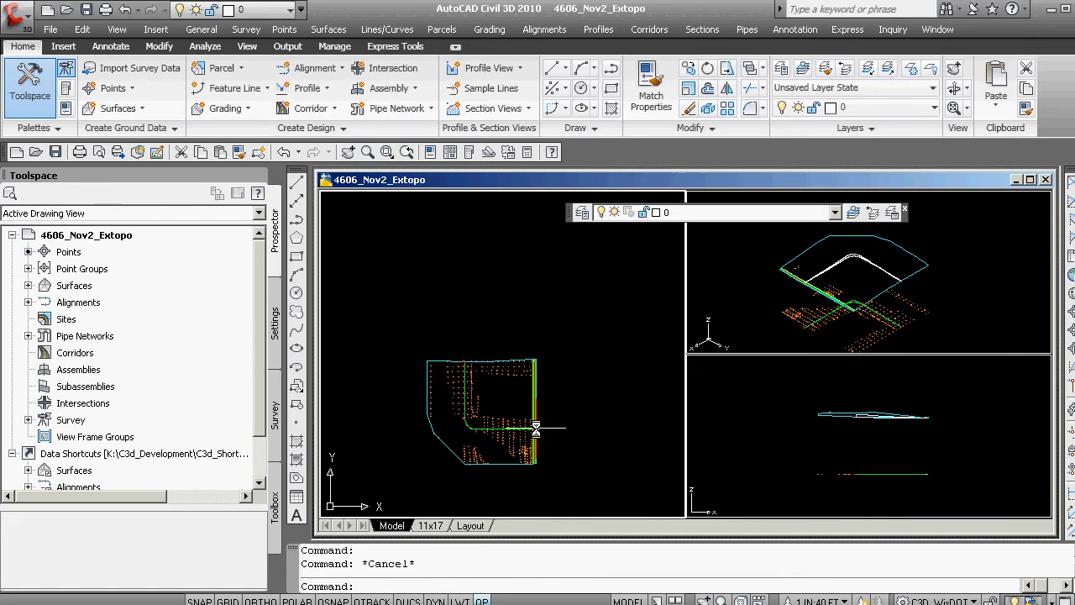
Inspect the main road alignment's start at station 110+00 on the east road's red centerline and its end at the north boundary
scroll(532, 427, up, 1)
scroll(537, 437, up, 5)
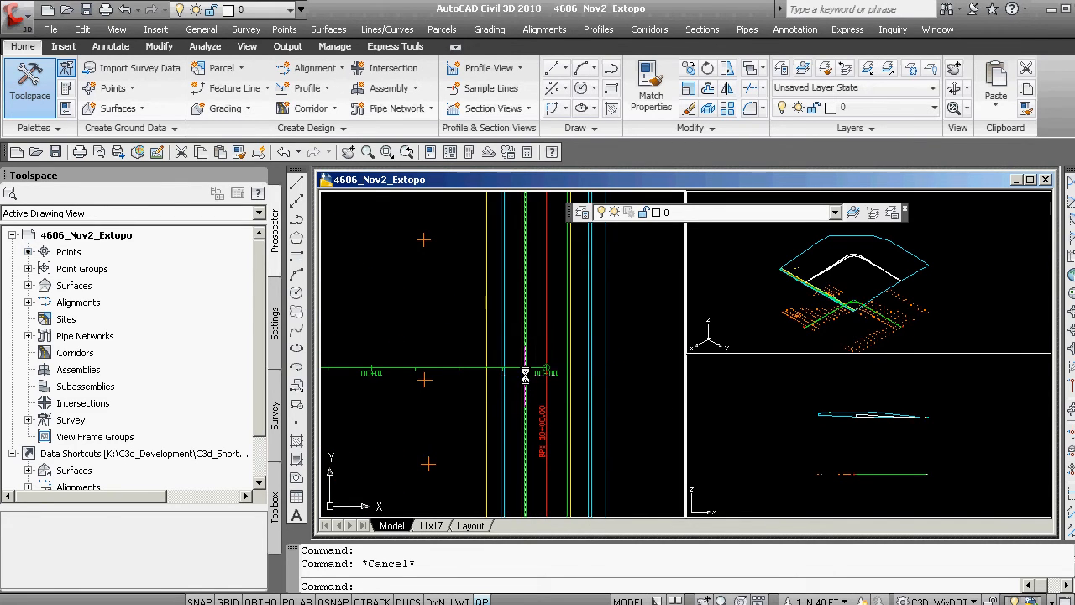
scroll(528, 373, down, 2)
scroll(537, 370, up, 2)
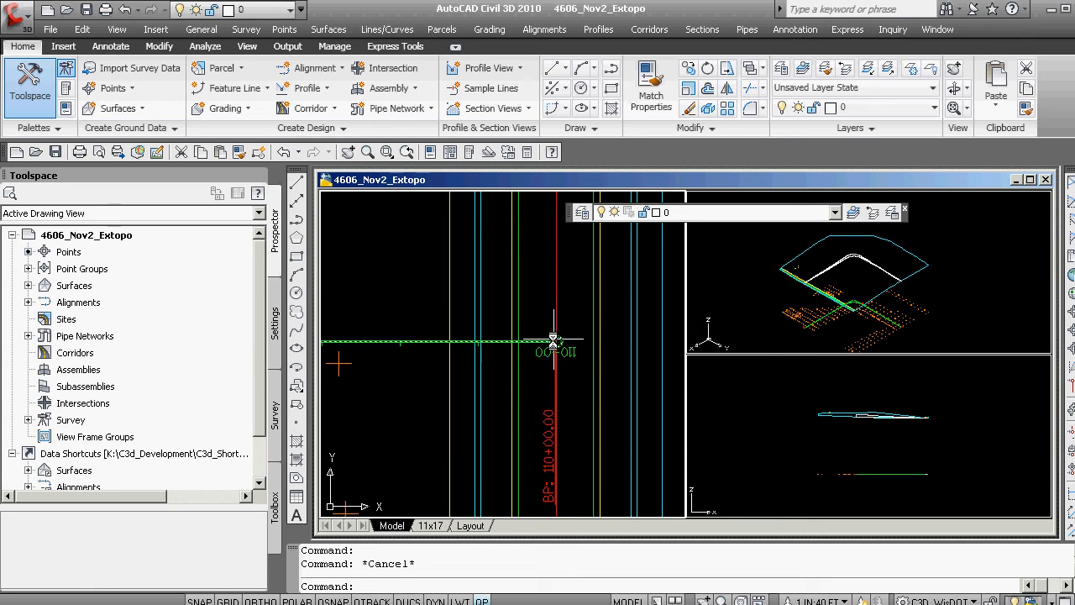
scroll(553, 340, down, 4)
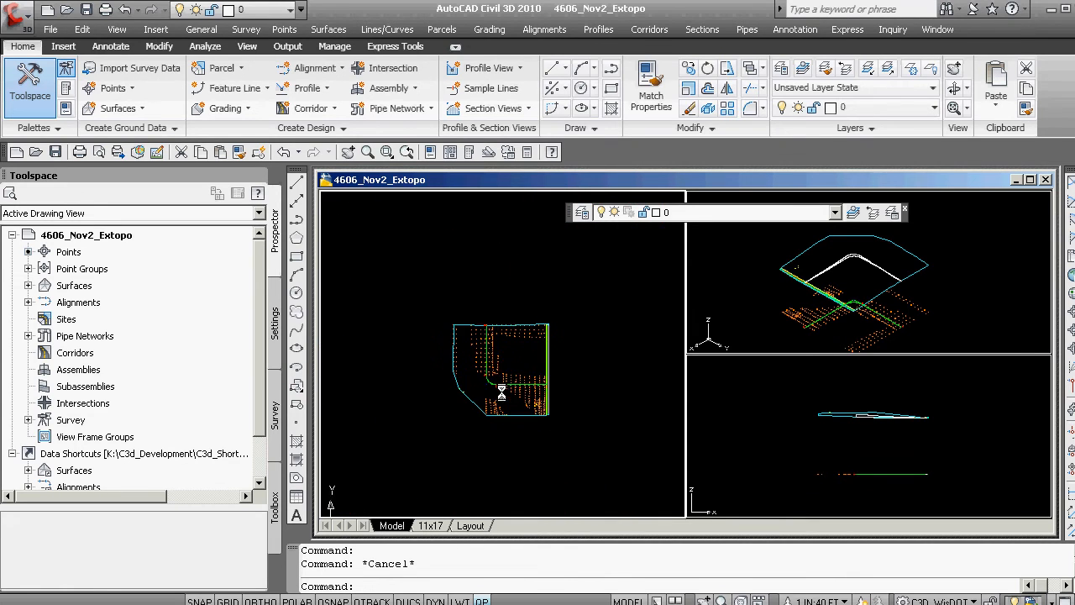
scroll(477, 336, up, 2)
scroll(496, 303, up, 5)
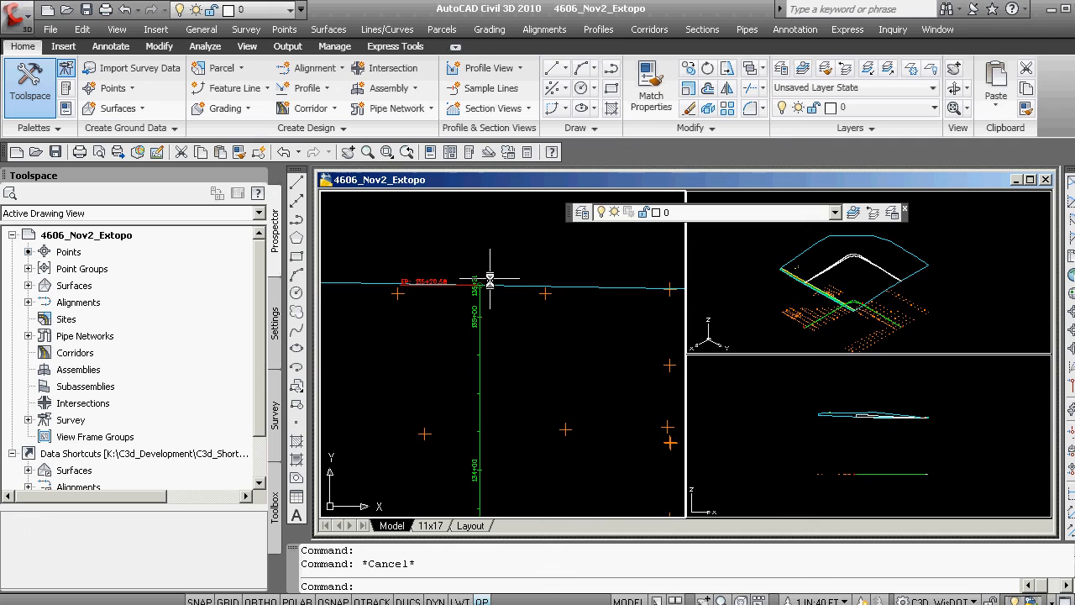
scroll(485, 292, down, 5)
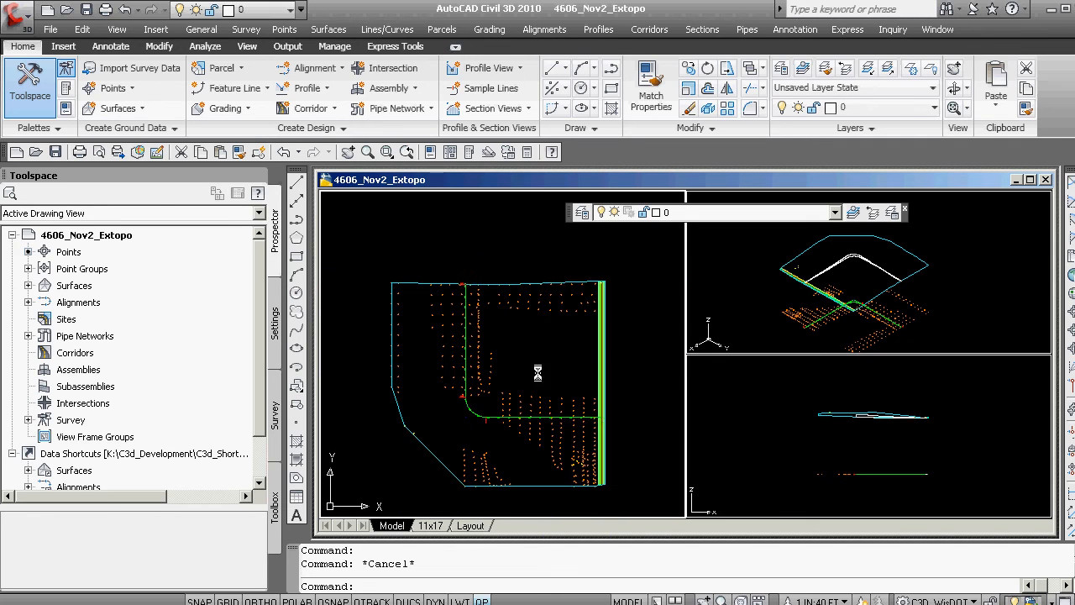
Review the 4606_Nov2_Main_Road alignment from station 110+00 to 135+21 and the existing road lines at the surface's northeast corner
scroll(613, 418, up, 8)
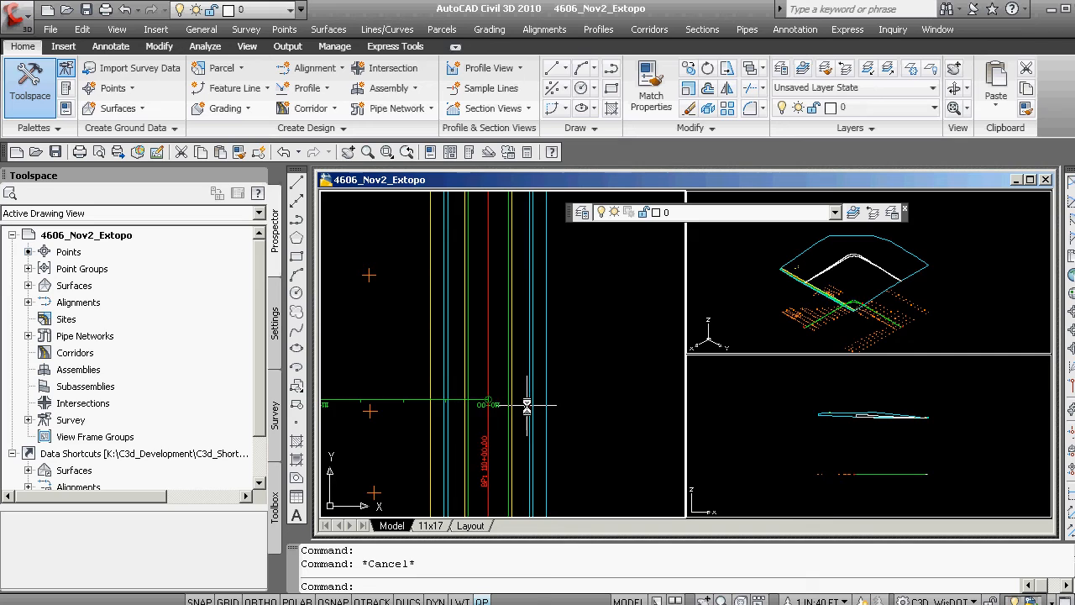
scroll(487, 404, down, 5)
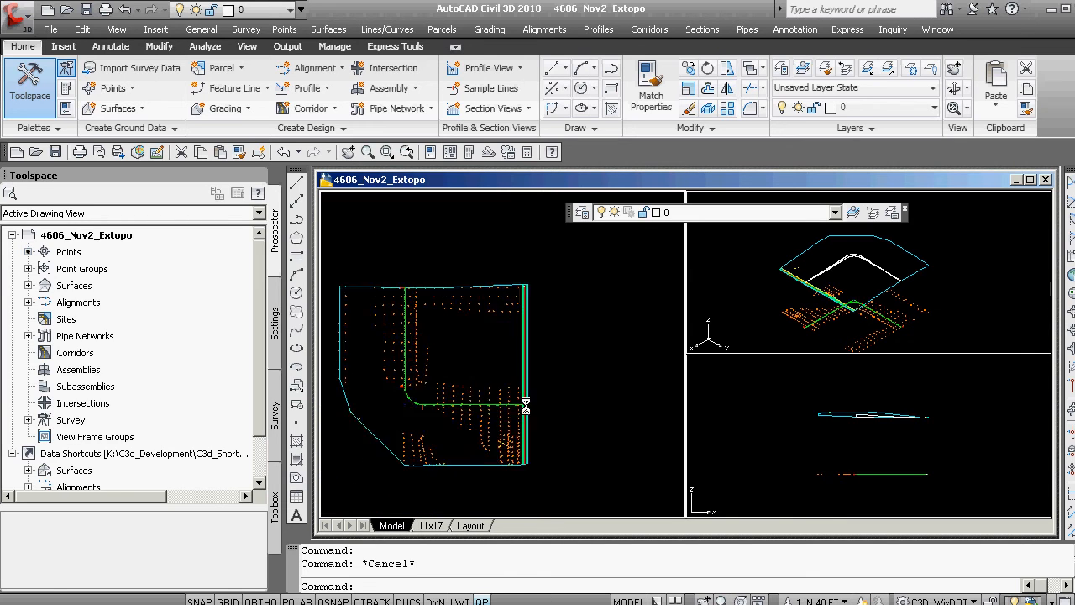
scroll(529, 370, up, 5)
scroll(550, 387, up, 3)
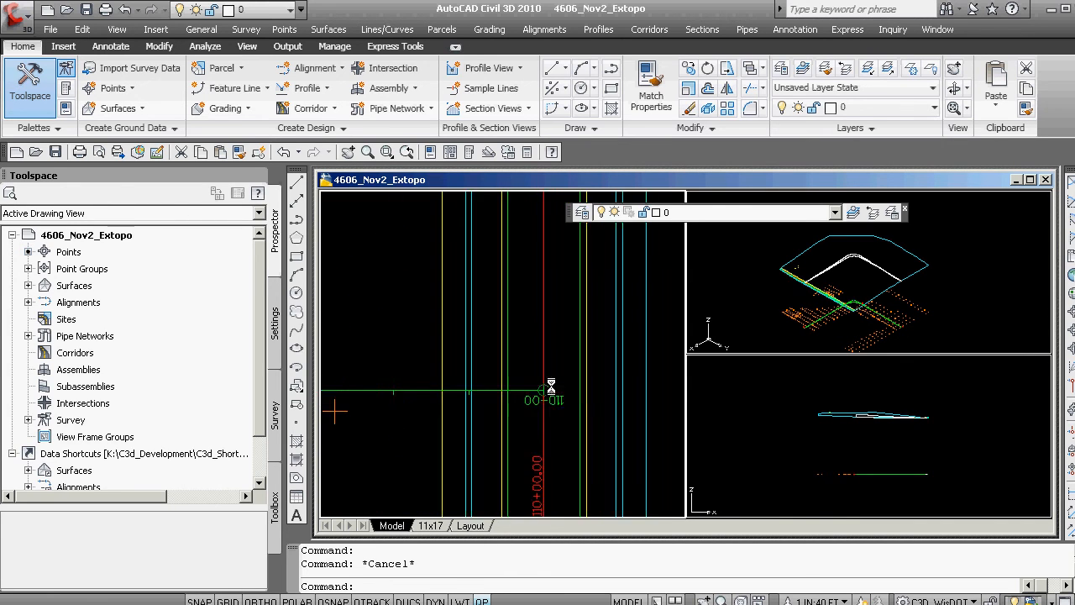
scroll(543, 388, down, 5)
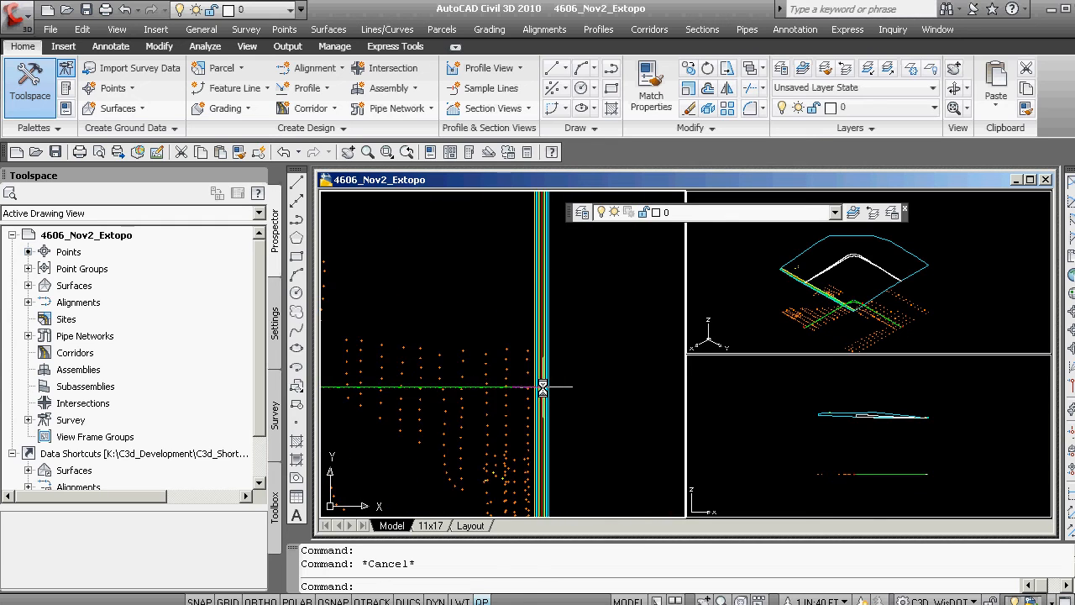
scroll(543, 388, down, 5)
scroll(472, 307, up, 8)
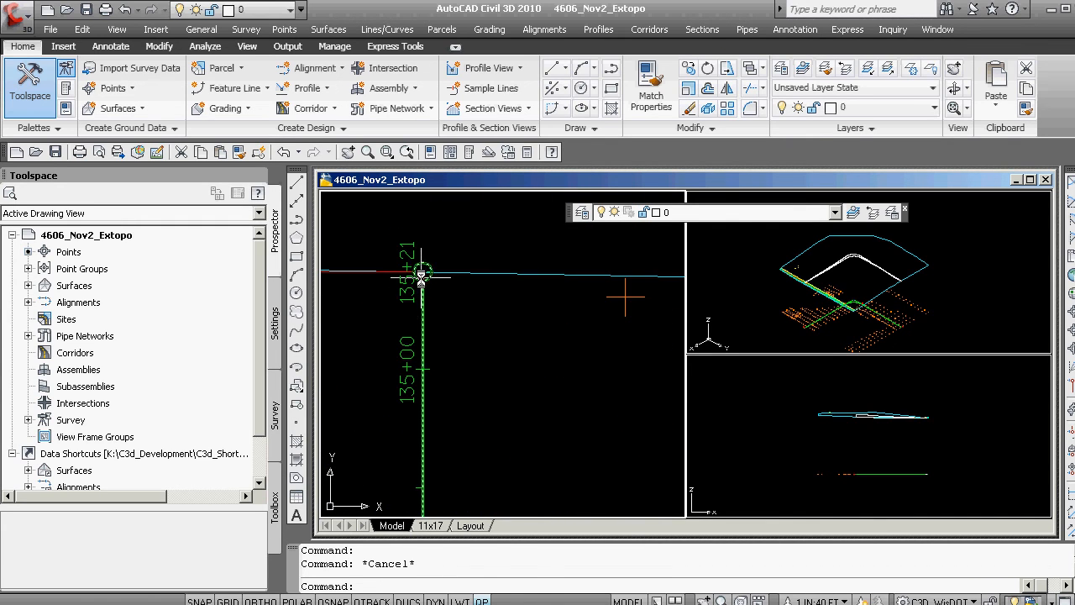
mouse_move(424, 278)
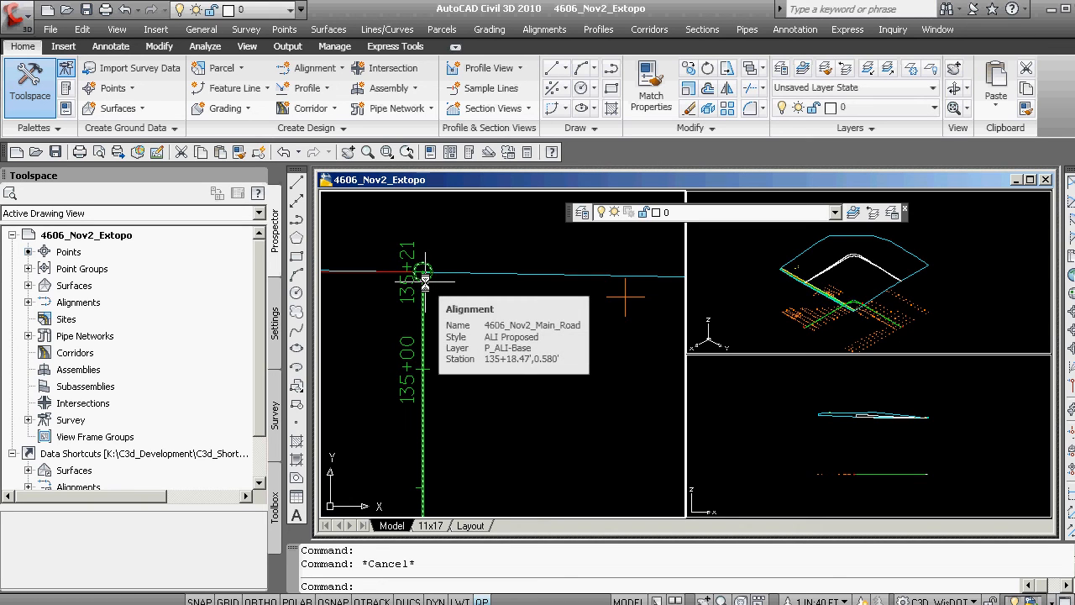
scroll(424, 278, down, 3)
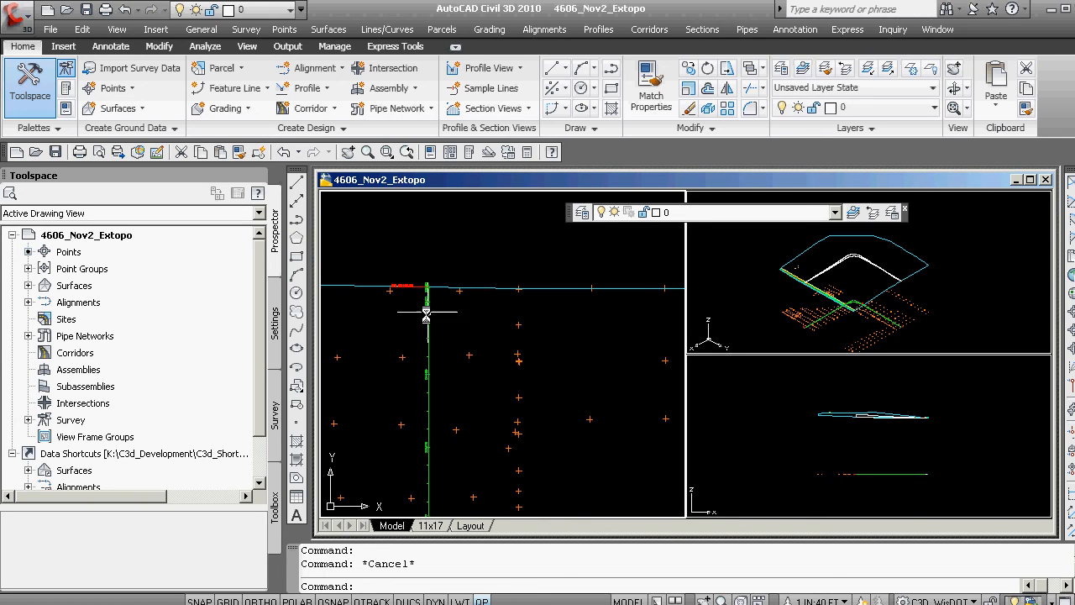
scroll(425, 305, down, 3)
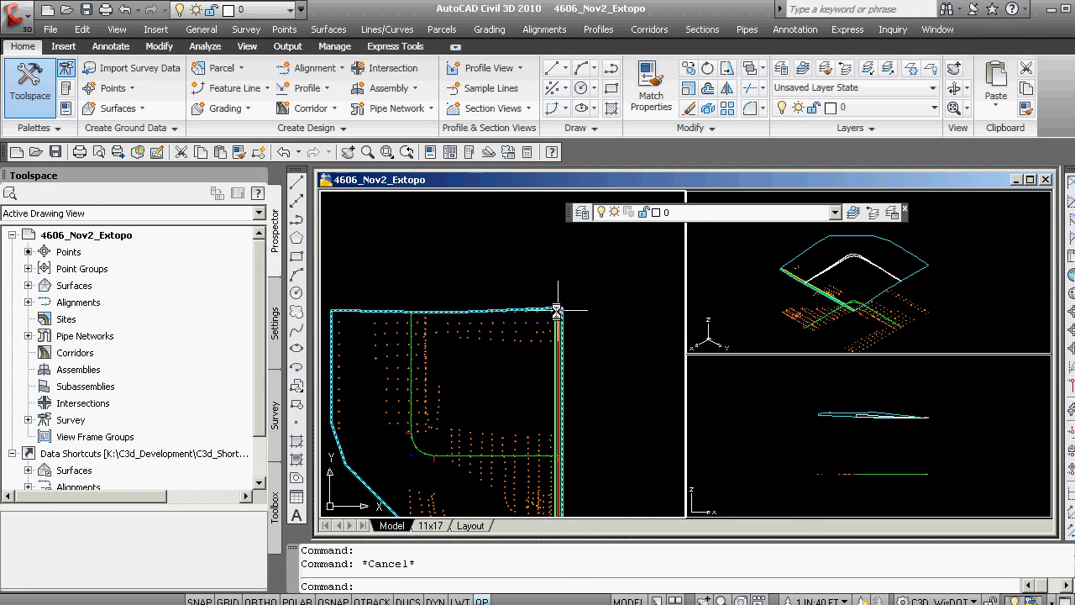
scroll(557, 355, up, 3)
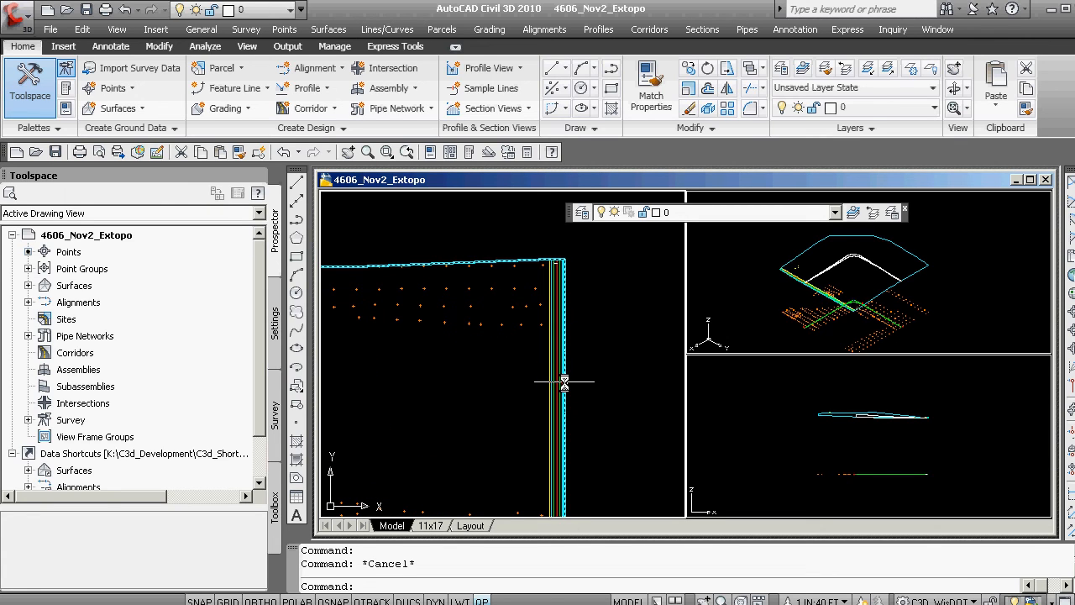
scroll(507, 367, down, 4)
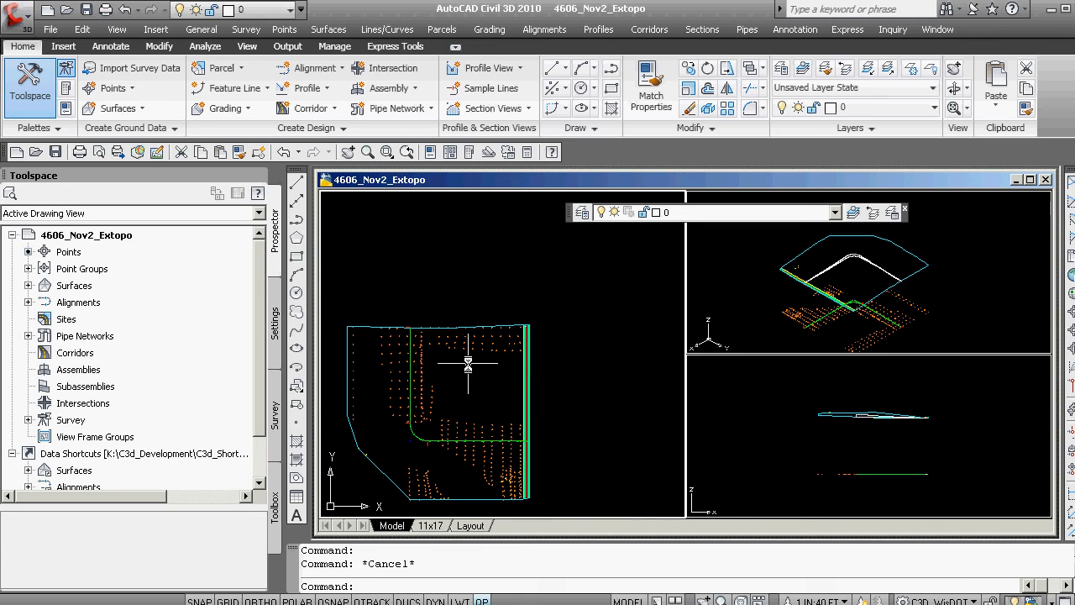
mouse_move(468, 363)
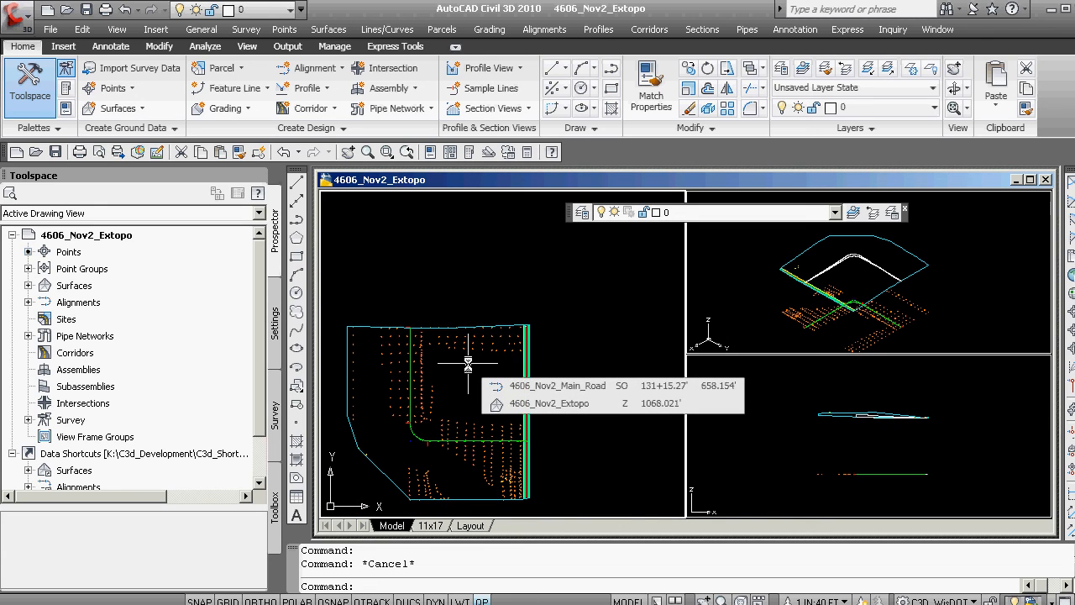